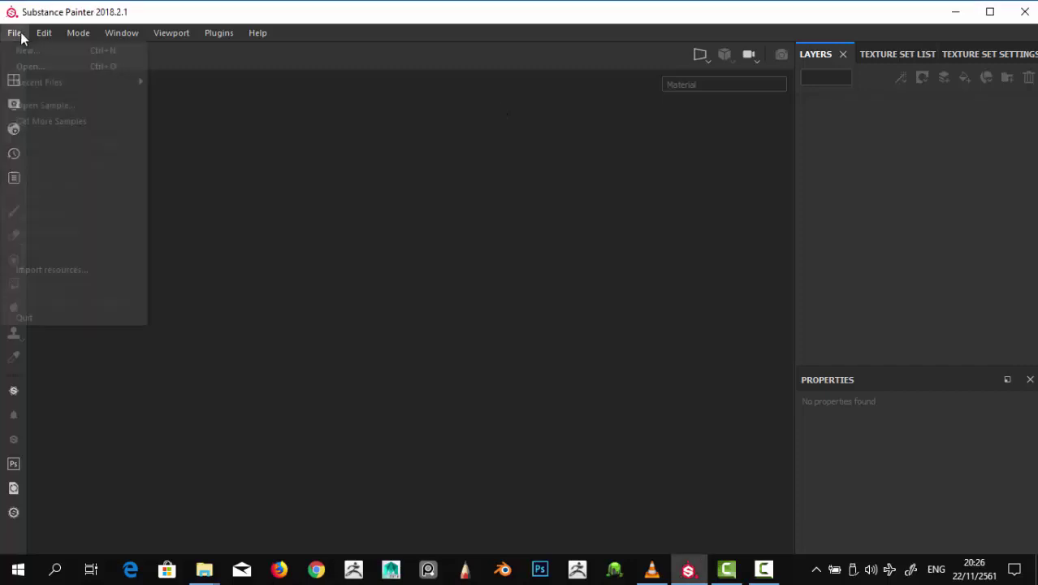
Step: Create a new project from the barrel mesh, importing the barrel_normals map images
click(56, 50)
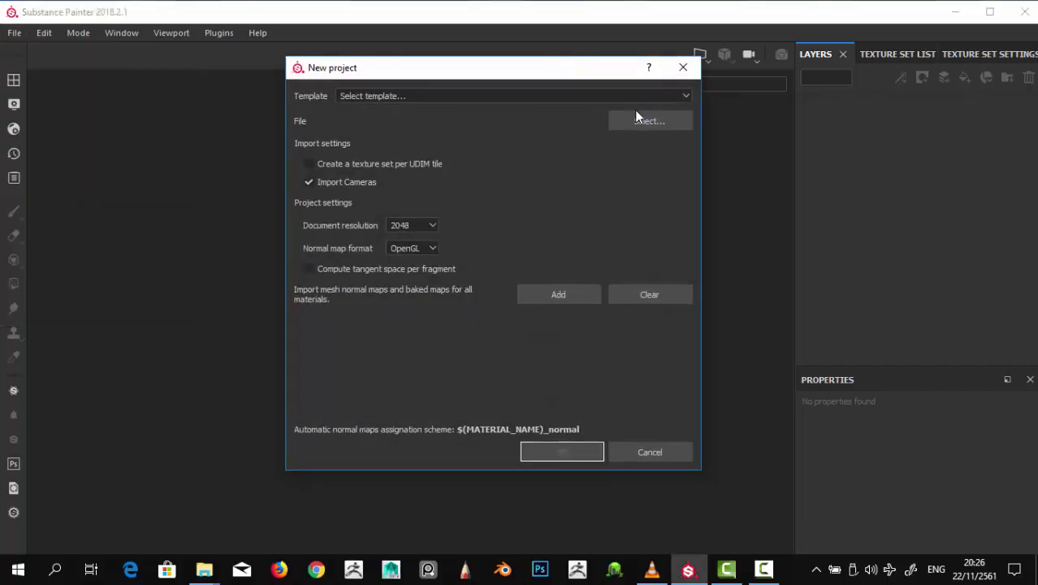
click(639, 122)
scroll(647, 256, down, 2)
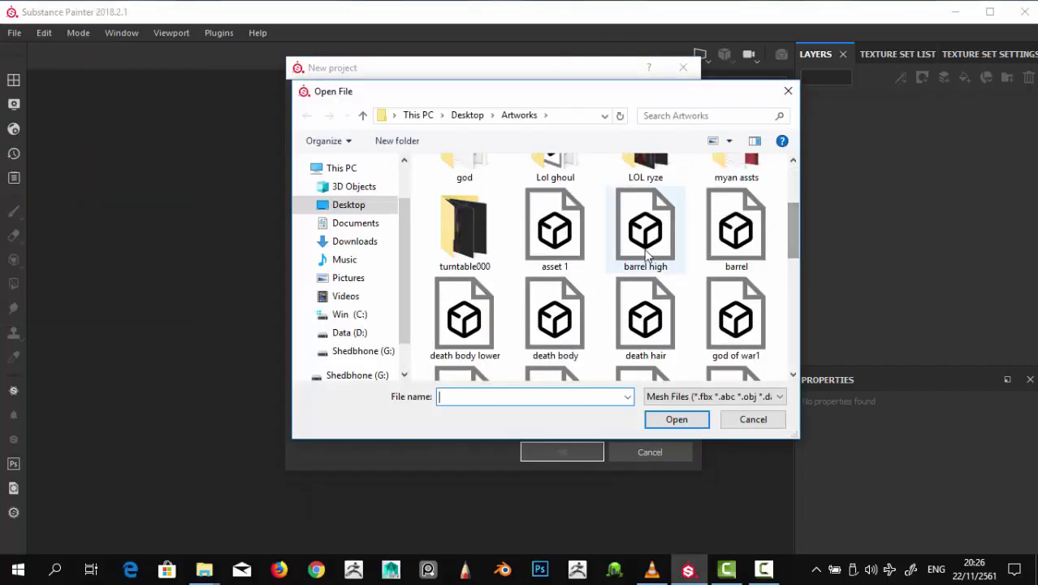
click(677, 419)
click(557, 294)
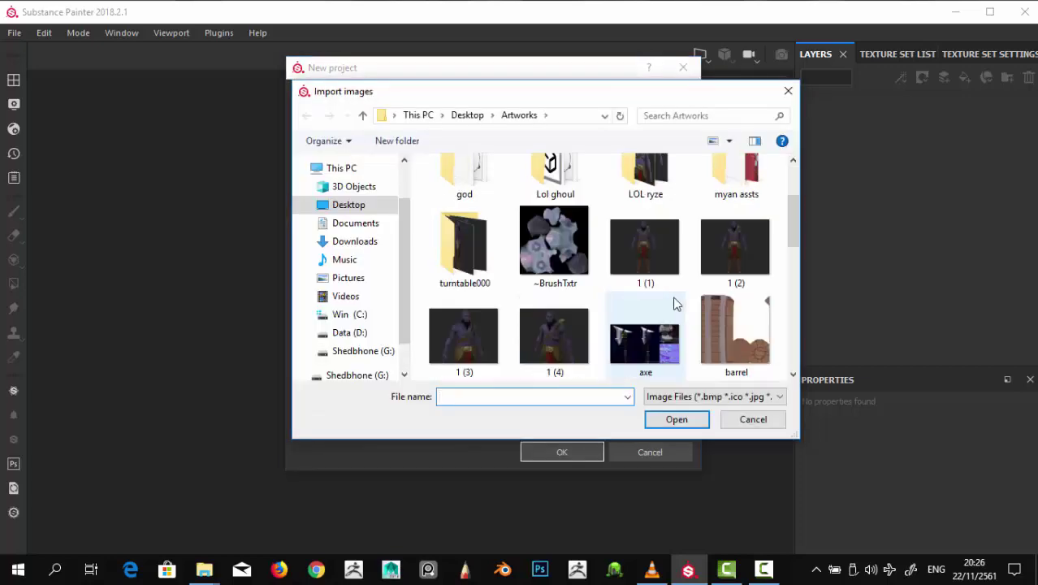
scroll(537, 220, down, 2)
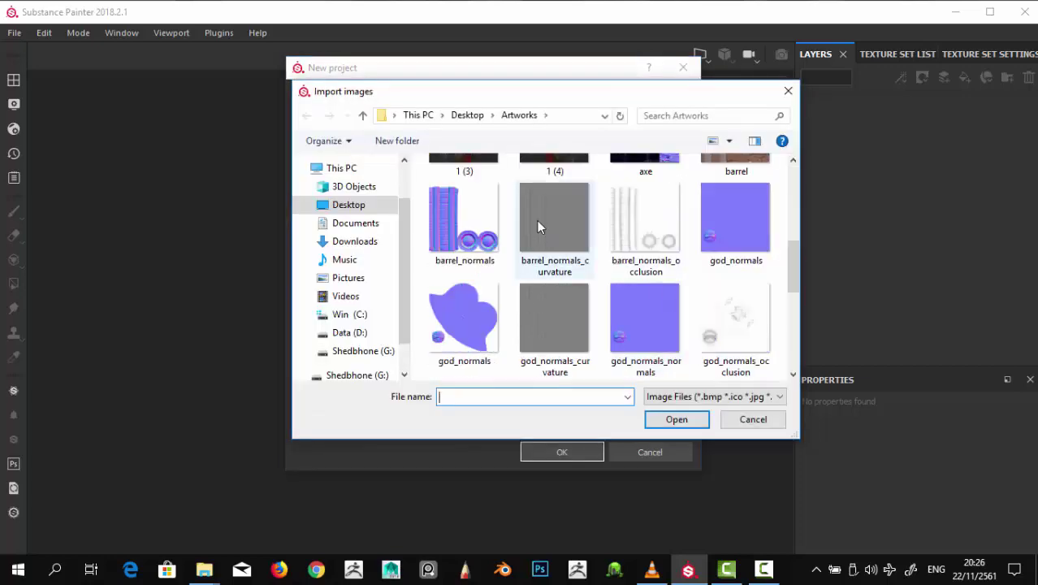
click(664, 421)
click(566, 454)
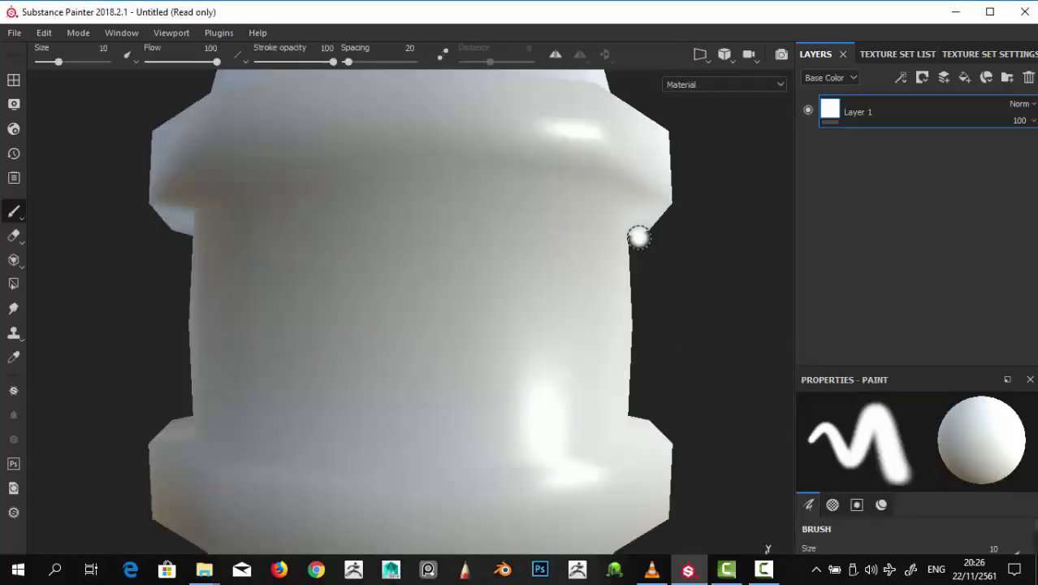
Step: Maximize the window, orbit around the untextured barrel and check the message log
mouse_move(637, 231)
alt+mouse_down()
mouse_move(695, 244)
mouse_move(493, 167)
alt+mouse_up()
alt+right_drag(493, 167, 504, 199)
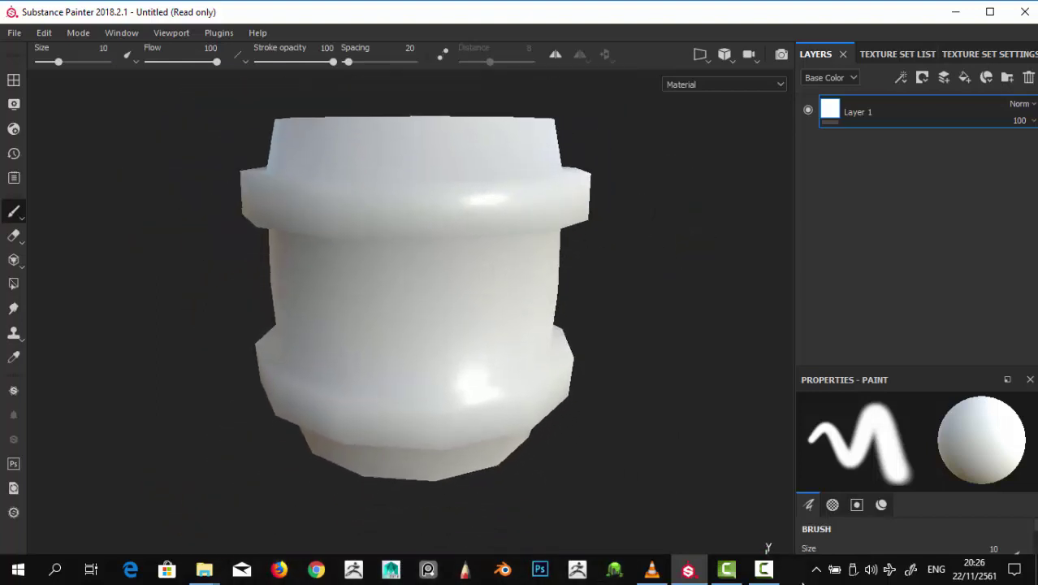
click(990, 11)
mouse_move(641, 276)
alt+mouse_down()
mouse_move(656, 299)
mouse_move(652, 320)
alt+mouse_up()
click(181, 542)
click(317, 67)
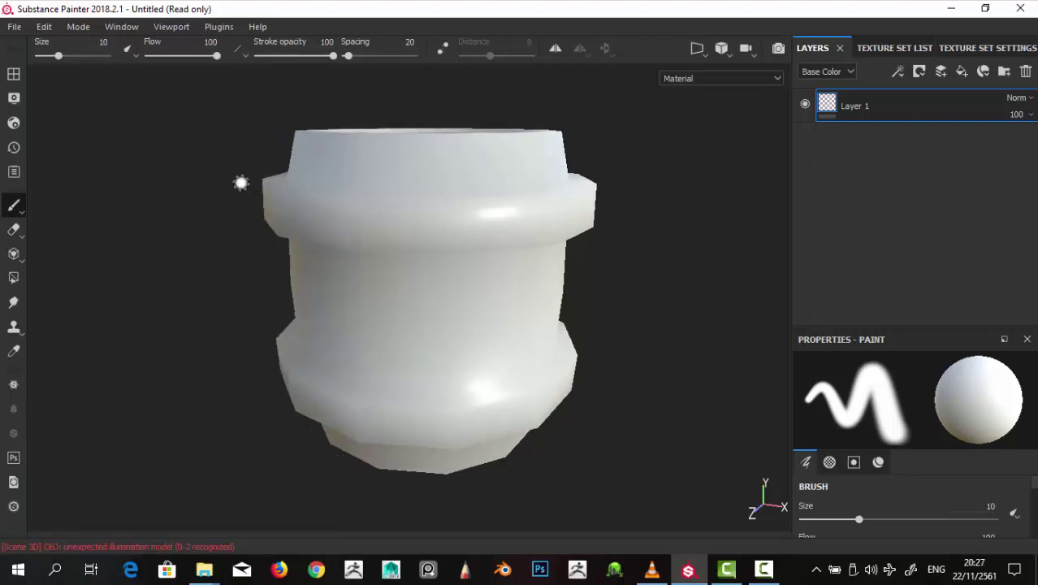
Step: In Texture Set Settings, assign barrel_normals as normal map and barrel_normals_occlusion as ambient occlusion
click(991, 48)
scroll(942, 237, down, 2)
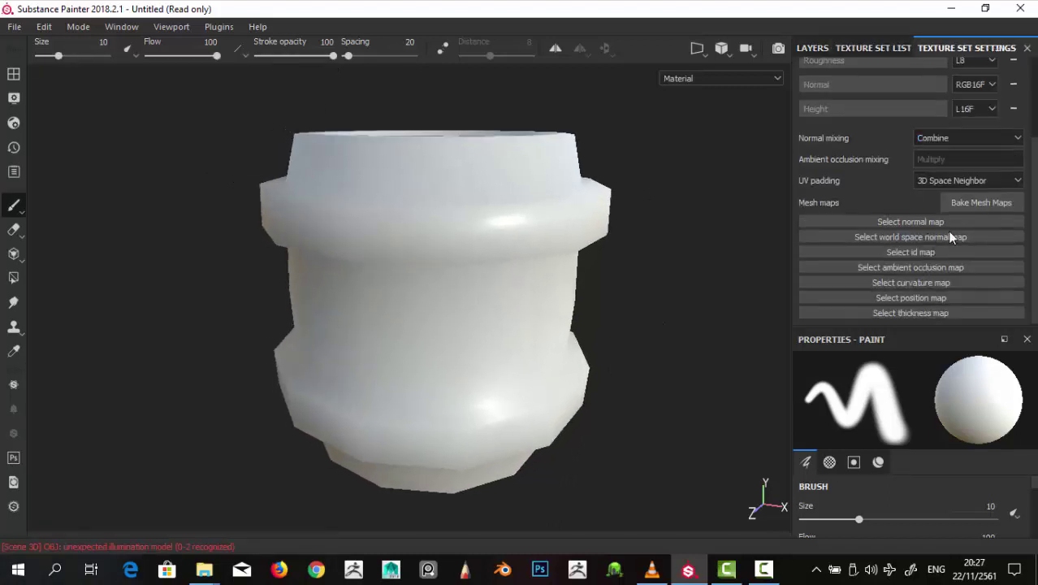
click(926, 221)
click(841, 272)
click(909, 257)
click(860, 173)
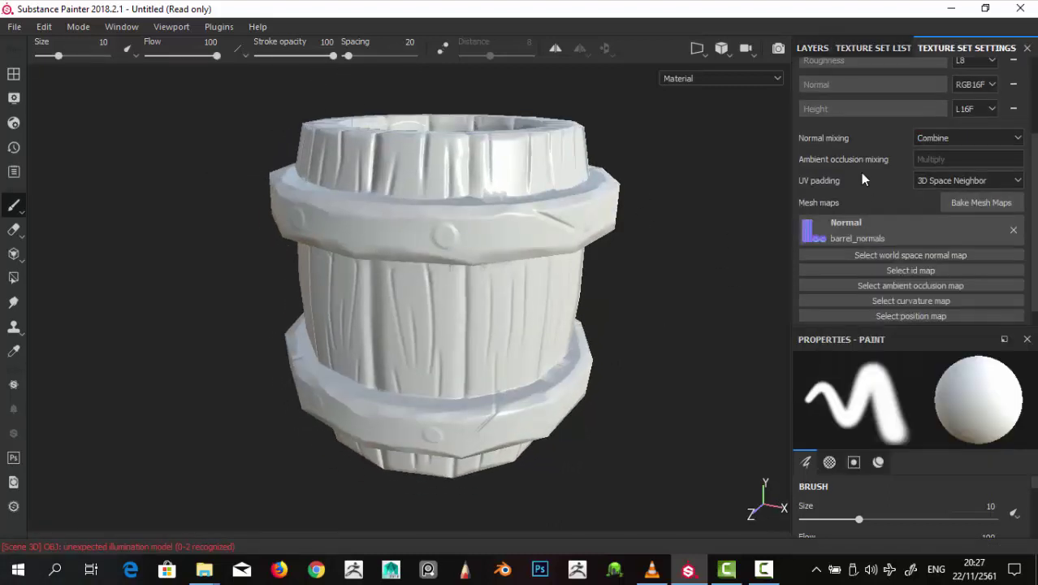
click(910, 280)
click(922, 308)
Step: Assign barrel_normals_curvature as the curvature map and bring up the mesh-map baking settings
scroll(659, 235, up, 2)
mouse_move(659, 235)
alt+mouse_down()
mouse_move(359, 255)
mouse_move(383, 280)
mouse_move(593, 264)
mouse_move(740, 303)
alt+mouse_up()
scroll(820, 325, down, 1)
click(934, 282)
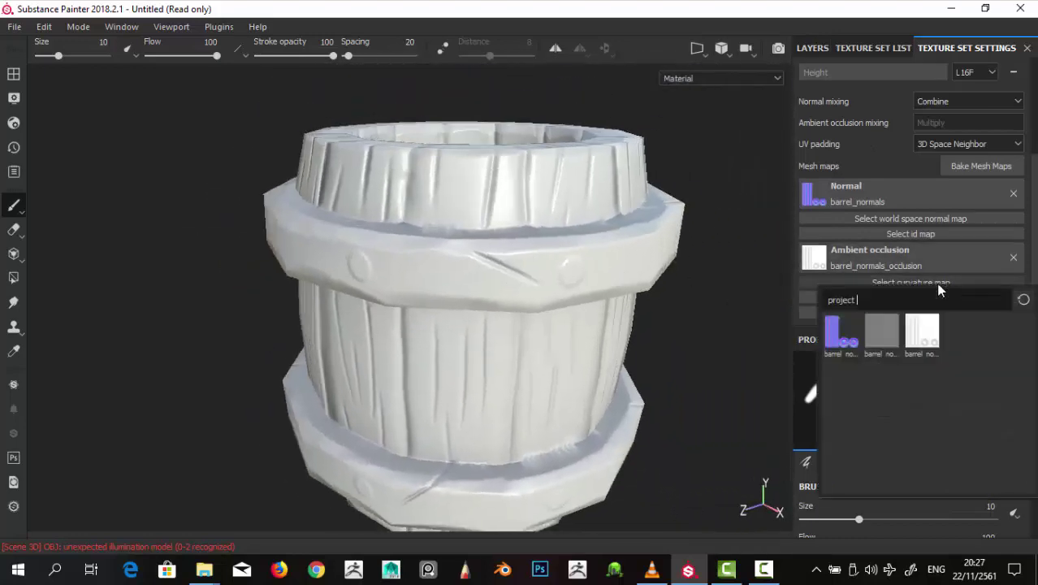
click(882, 335)
click(974, 167)
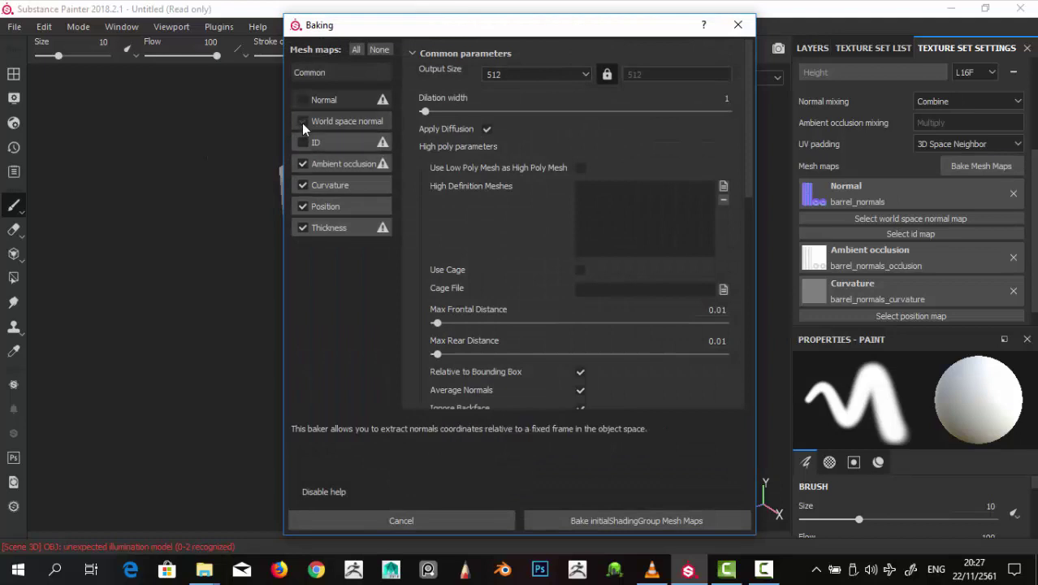
Step: Bake world space normal at 1024 with 2x2 subsampling, excluding ambient occlusion and curvature
click(302, 164)
click(302, 186)
scroll(569, 300, down, 1)
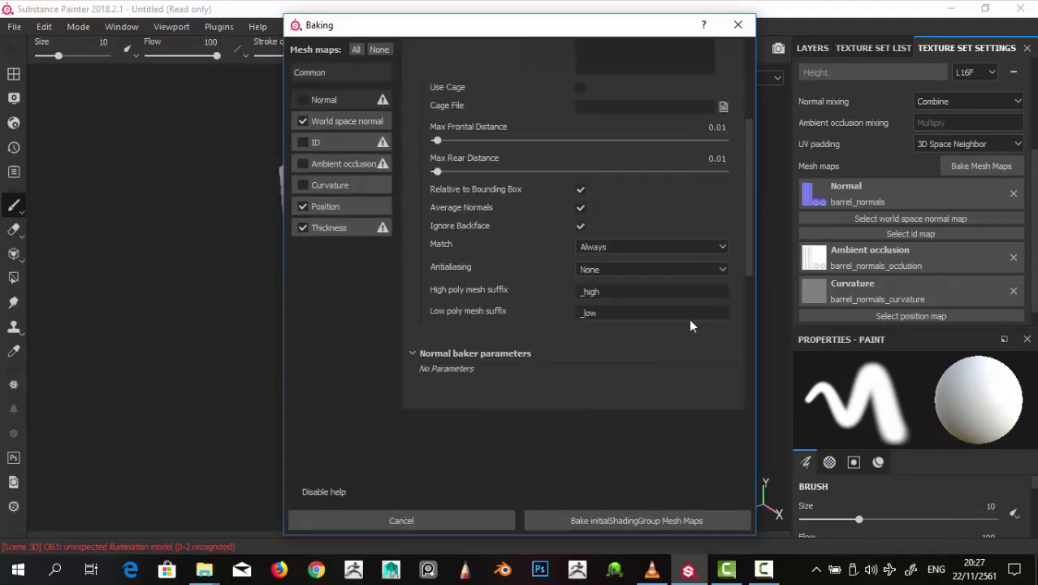
scroll(688, 318, down, 2)
scroll(668, 265, down, 1)
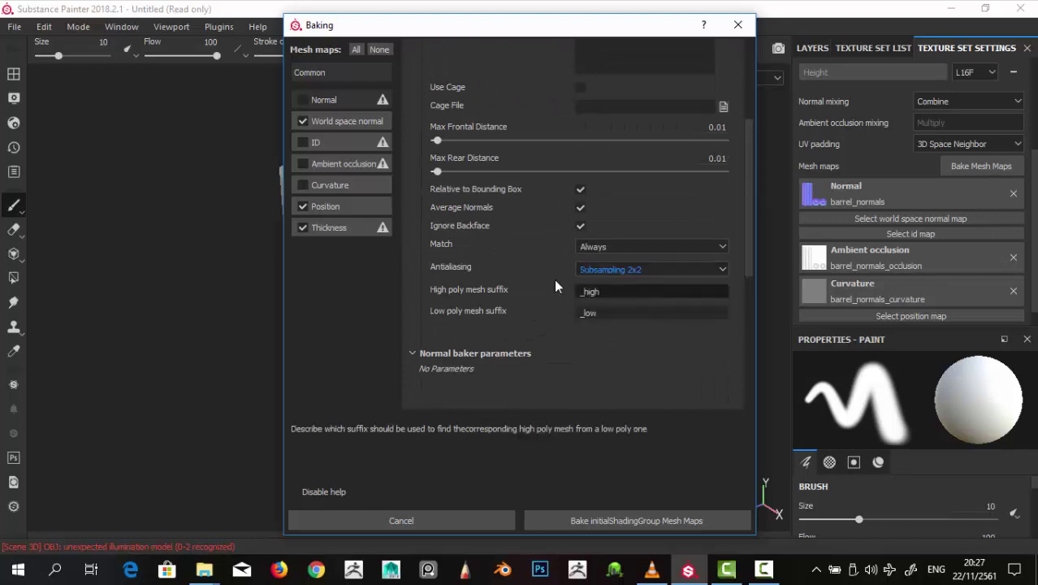
scroll(528, 324, up, 4)
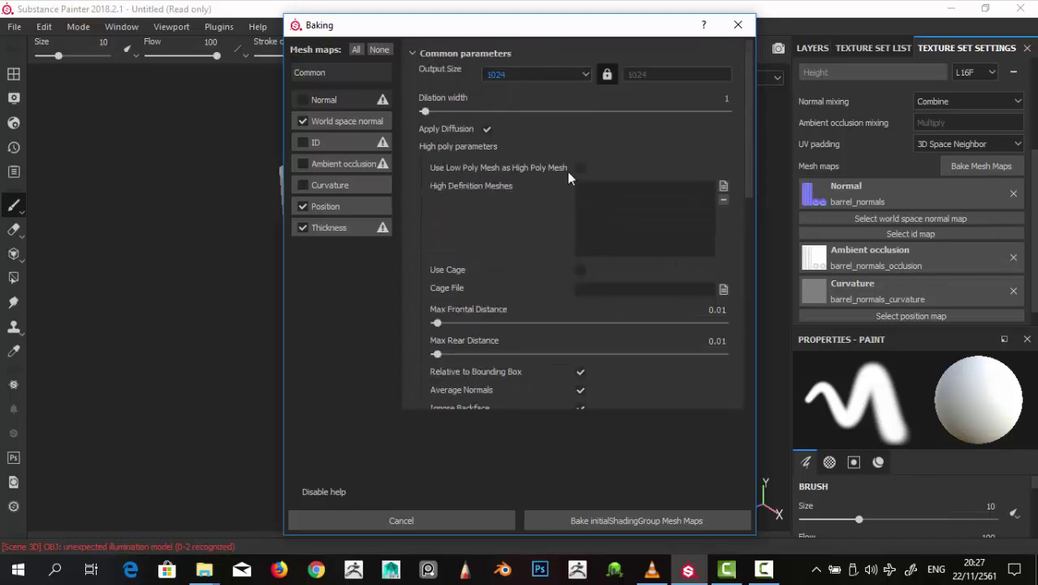
click(630, 520)
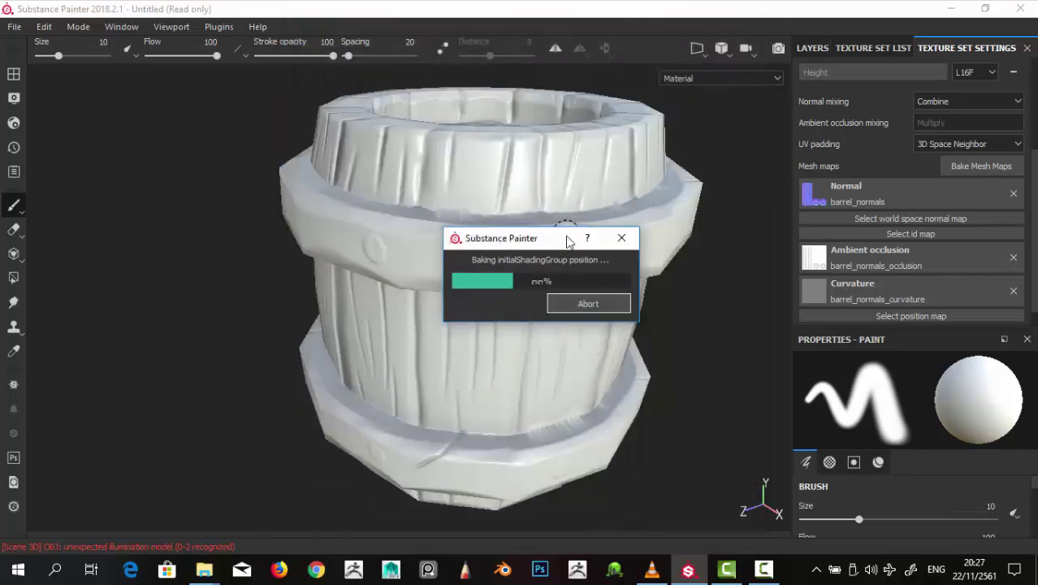
click(872, 571)
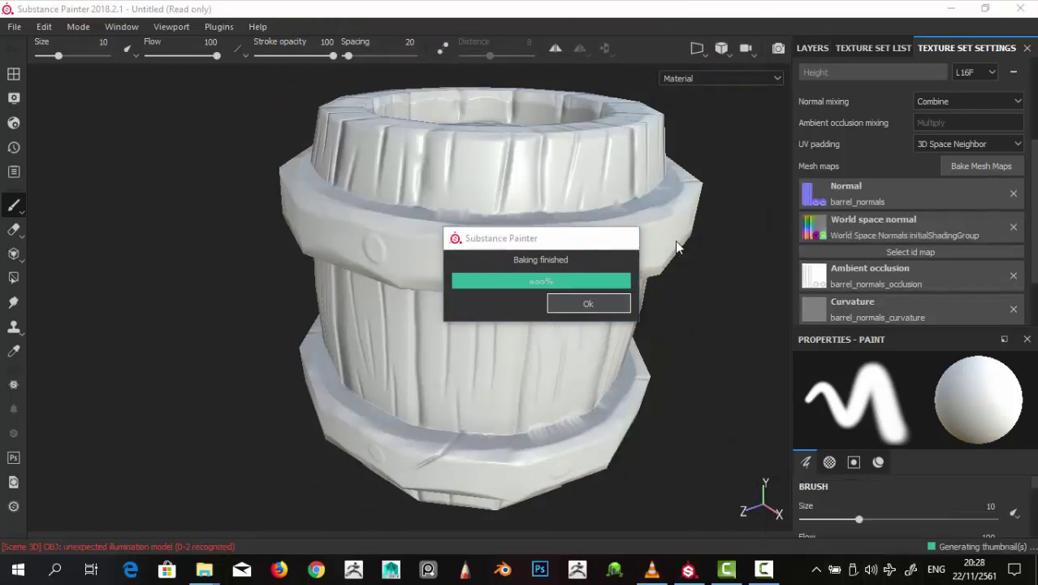
click(603, 301)
mouse_move(489, 158)
alt+mouse_down()
mouse_move(514, 201)
mouse_move(571, 184)
mouse_move(602, 208)
mouse_move(413, 244)
mouse_move(510, 216)
mouse_move(520, 384)
alt+mouse_up()
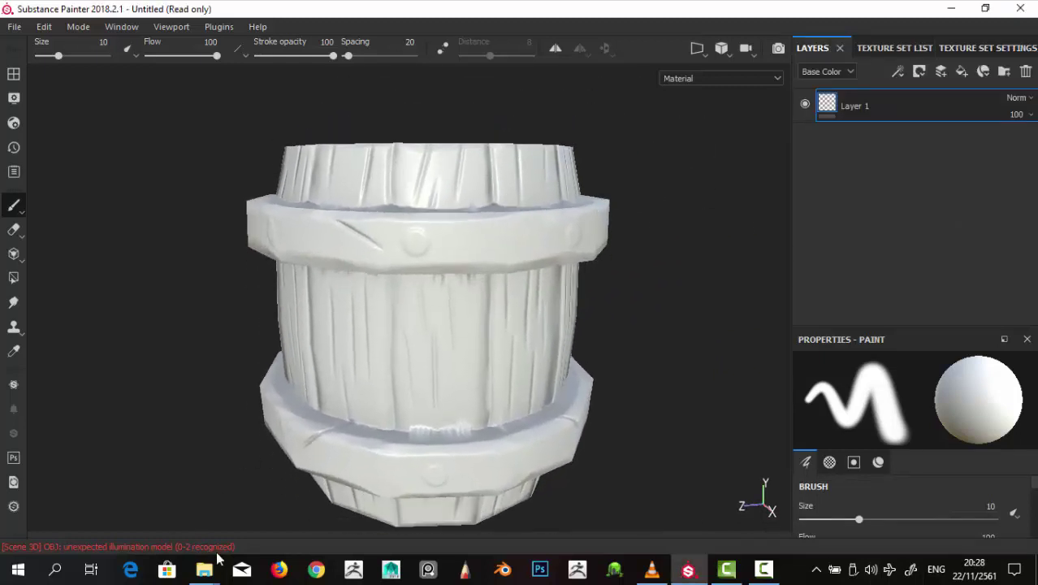
Step: Add a fill layer and delete the empty Layer 1
click(198, 547)
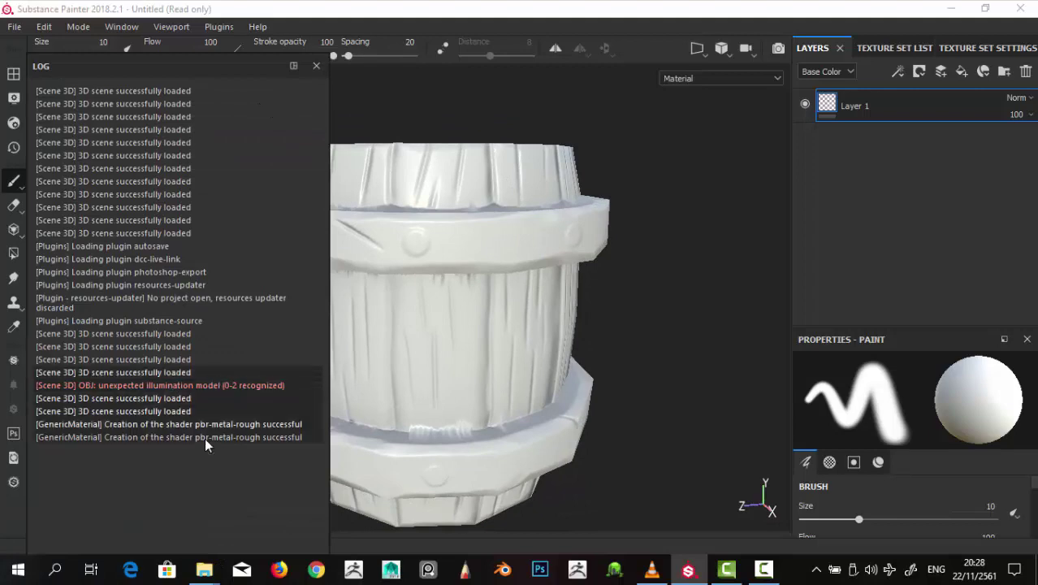
click(316, 65)
mouse_move(440, 232)
alt+mouse_down()
mouse_move(488, 237)
mouse_move(489, 225)
mouse_move(625, 278)
mouse_move(618, 244)
alt+mouse_up()
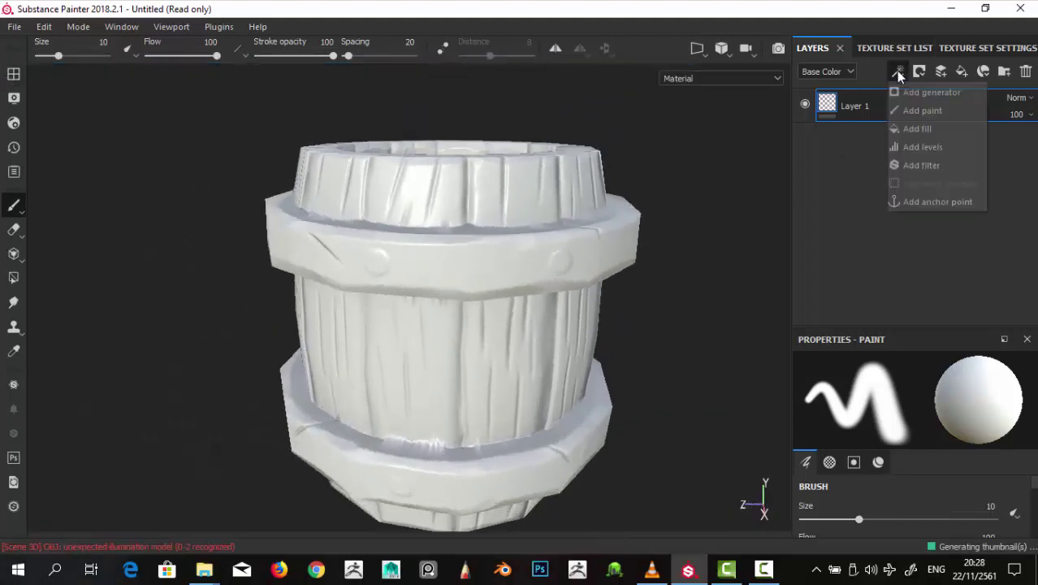
click(962, 72)
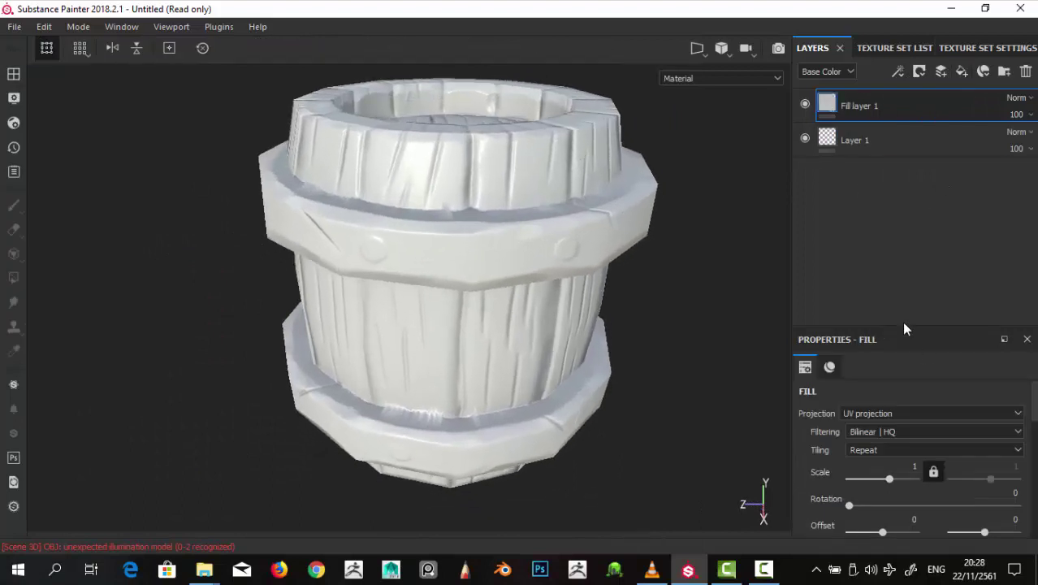
click(913, 143)
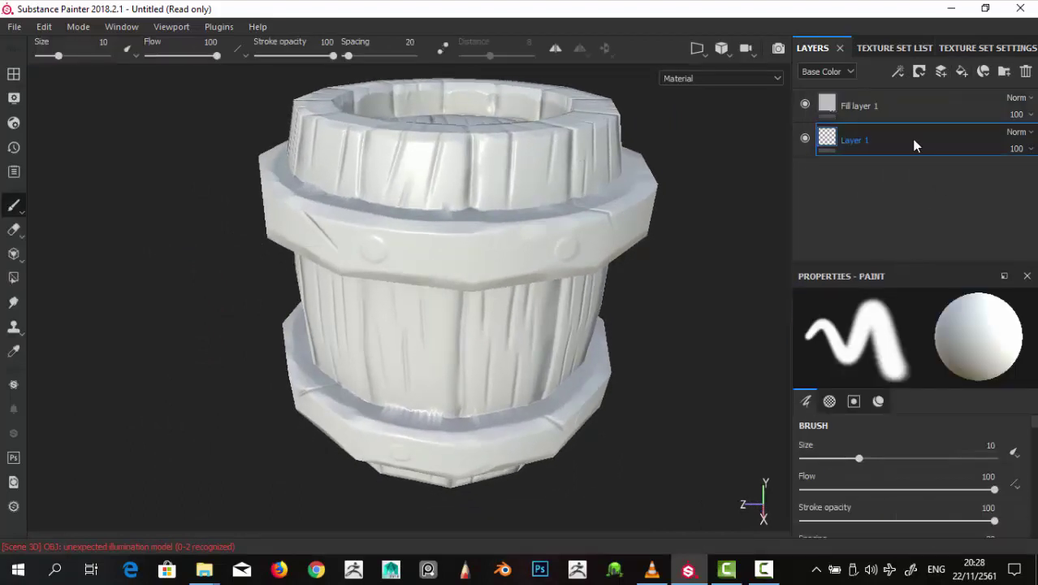
key(Delete)
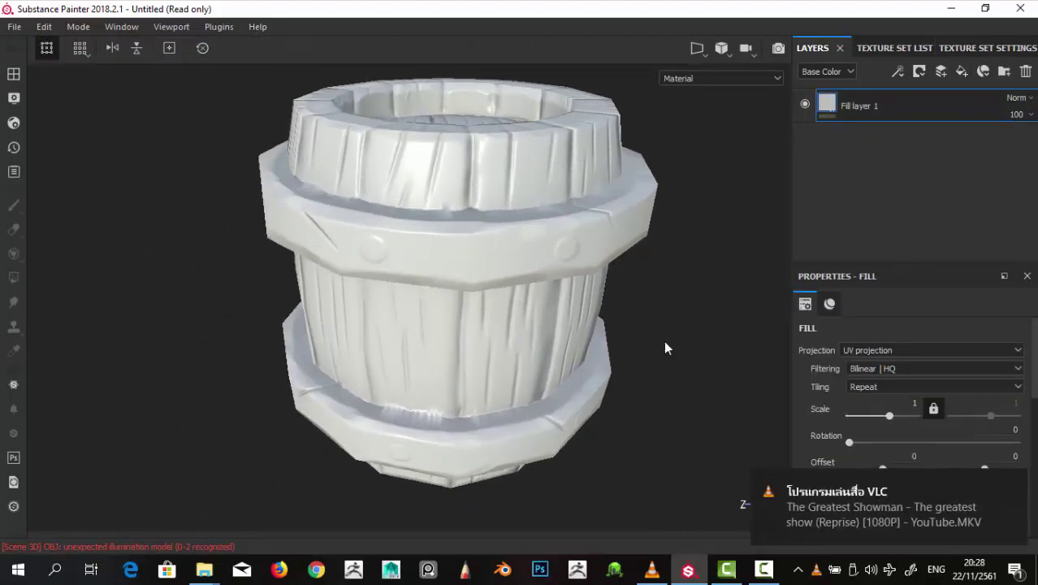
Step: Try Tri-planar projection on the fill layer, then set it back to UV
alt+drag(663, 347, 688, 399)
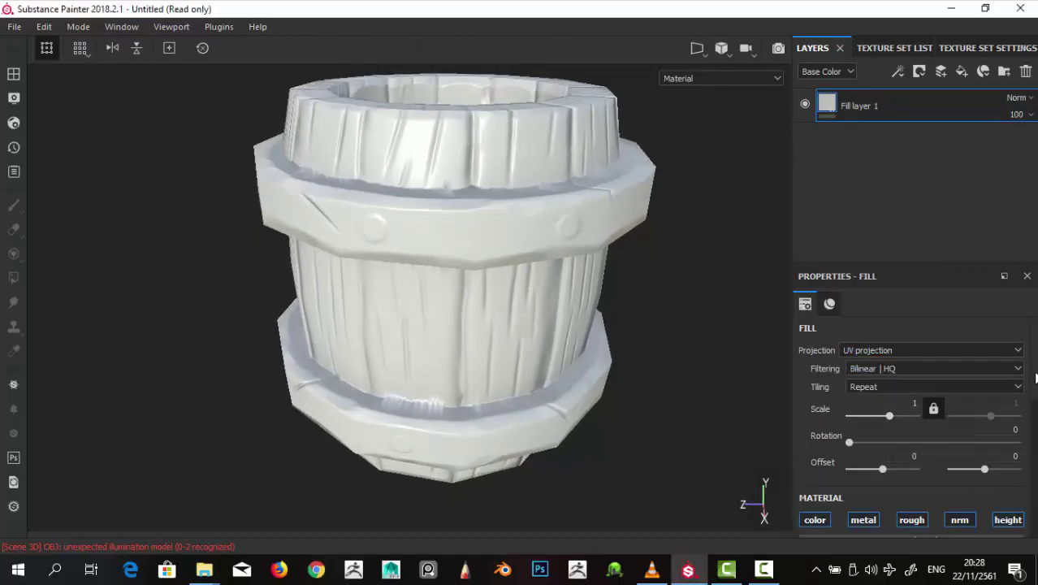
scroll(943, 350, down, 1)
alt+drag(364, 290, 830, 335)
click(852, 327)
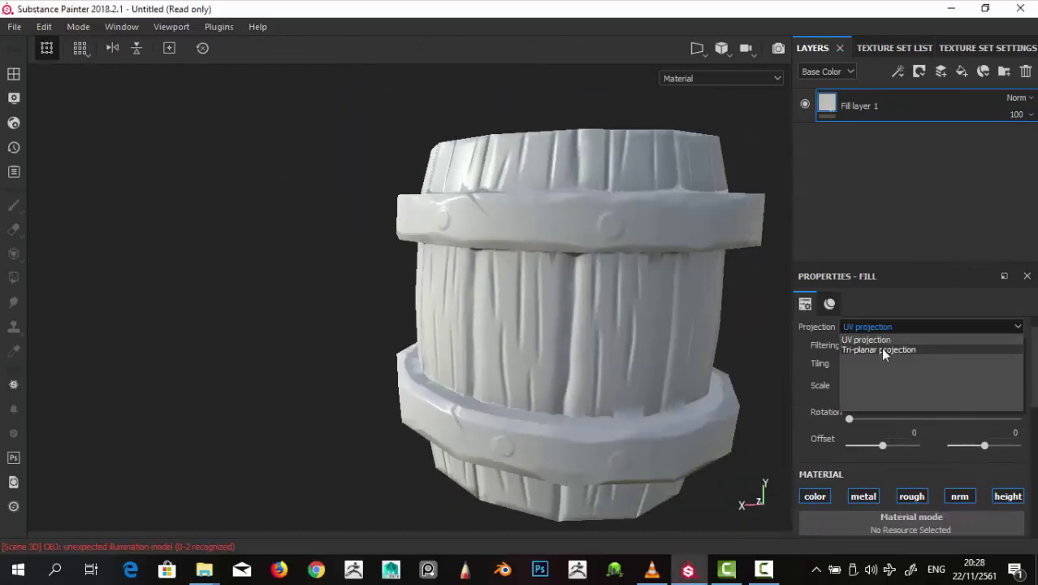
click(880, 350)
click(876, 327)
click(866, 340)
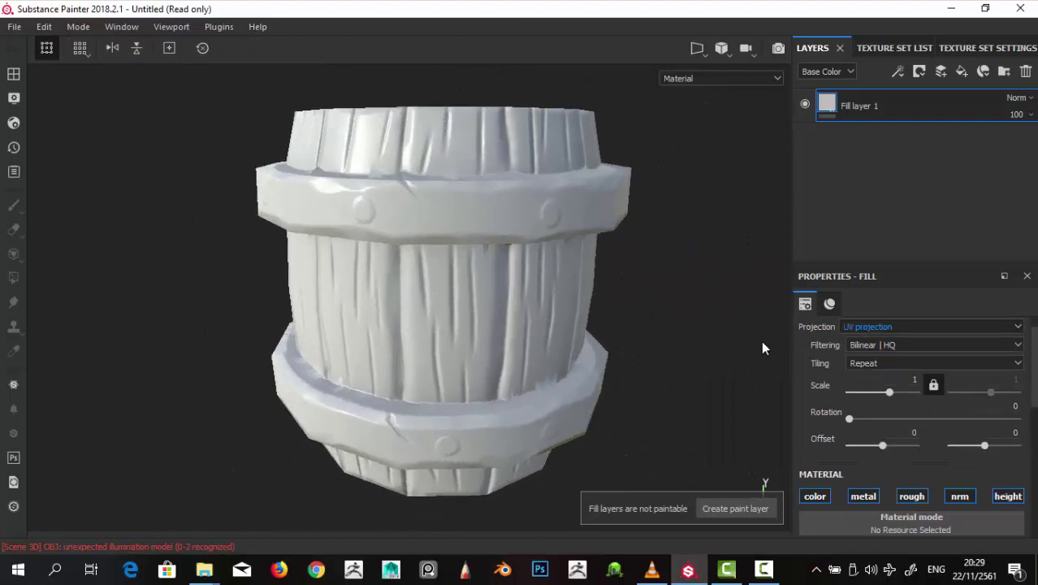
scroll(855, 434, down, 3)
mouse_move(619, 283)
alt+mouse_down()
mouse_move(818, 325)
mouse_move(671, 278)
alt+mouse_up()
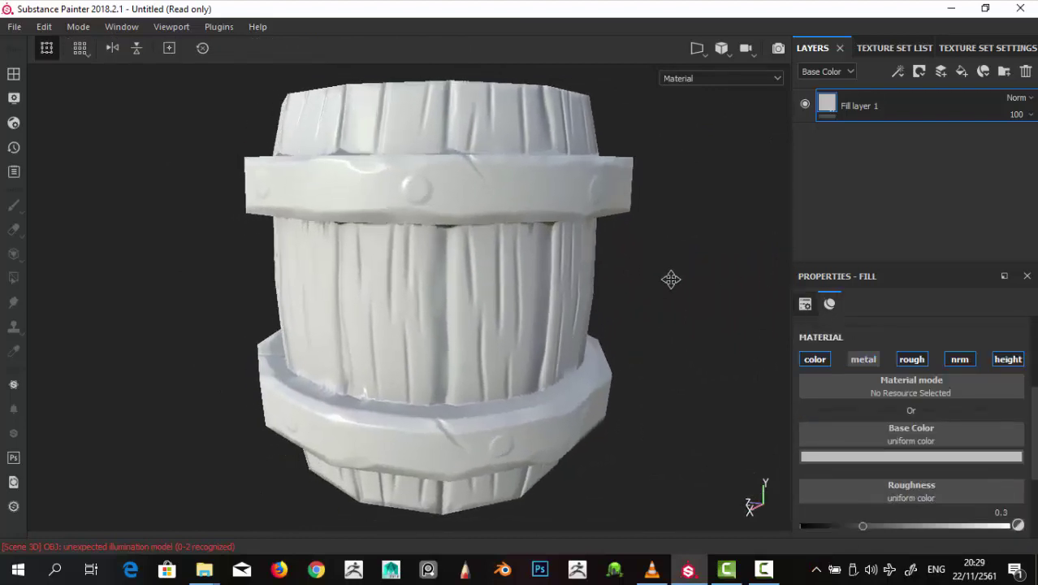
Step: Turn off metallic and give Fill layer 1 a brown wood base colour
click(864, 359)
click(927, 458)
click(862, 336)
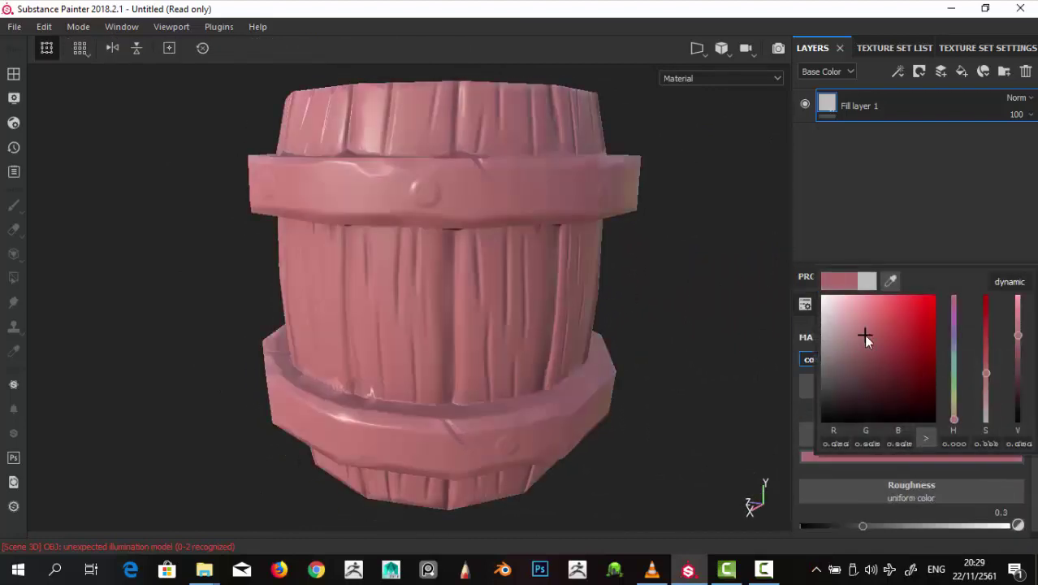
click(848, 359)
drag(952, 404, 951, 397)
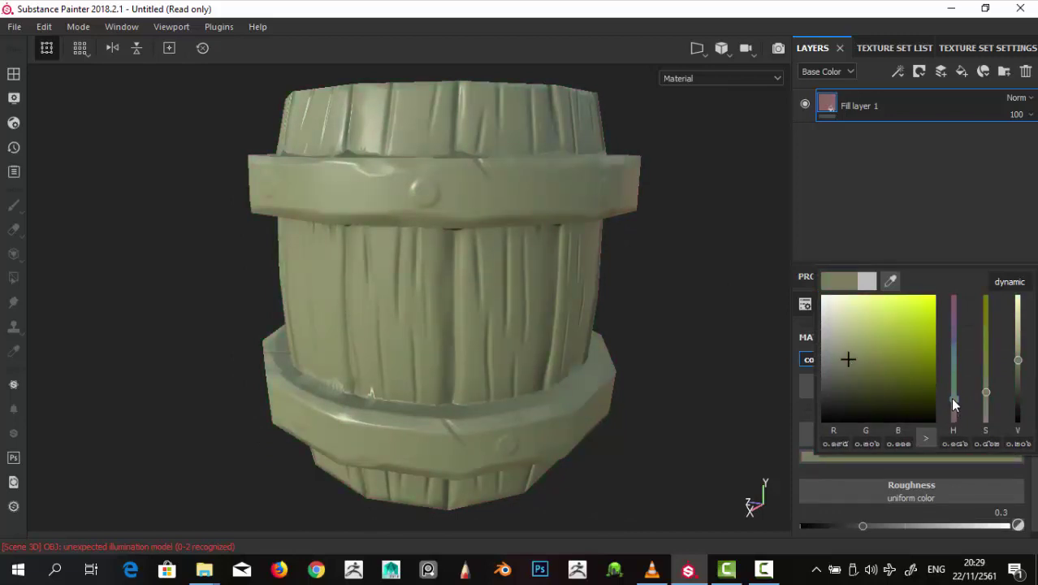
drag(883, 349, 896, 375)
drag(954, 402, 953, 413)
click(903, 373)
click(899, 363)
click(891, 369)
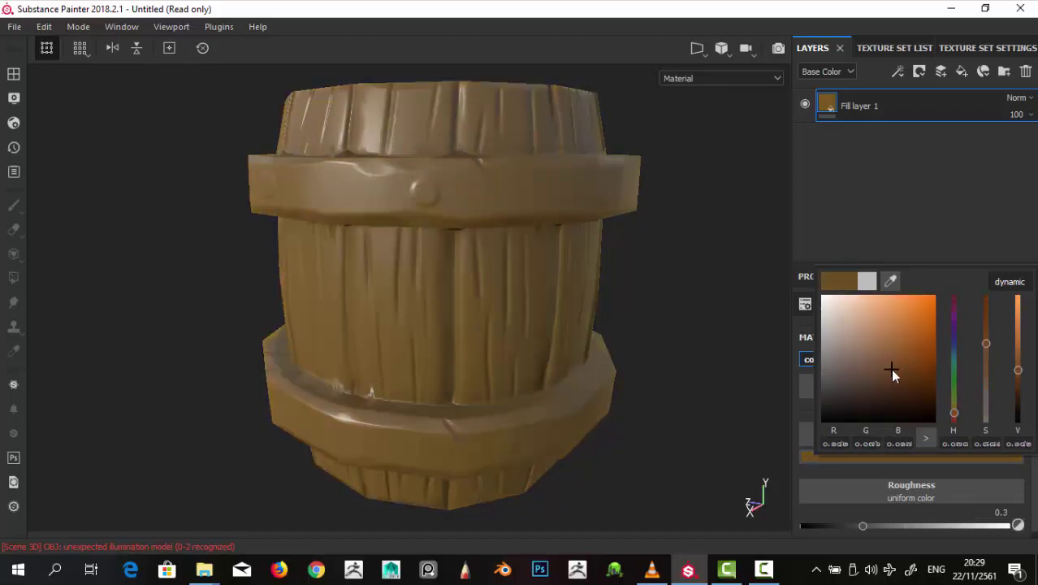
mouse_move(890, 375)
alt+mouse_down()
mouse_move(409, 108)
mouse_move(503, 268)
alt+mouse_up()
click(871, 457)
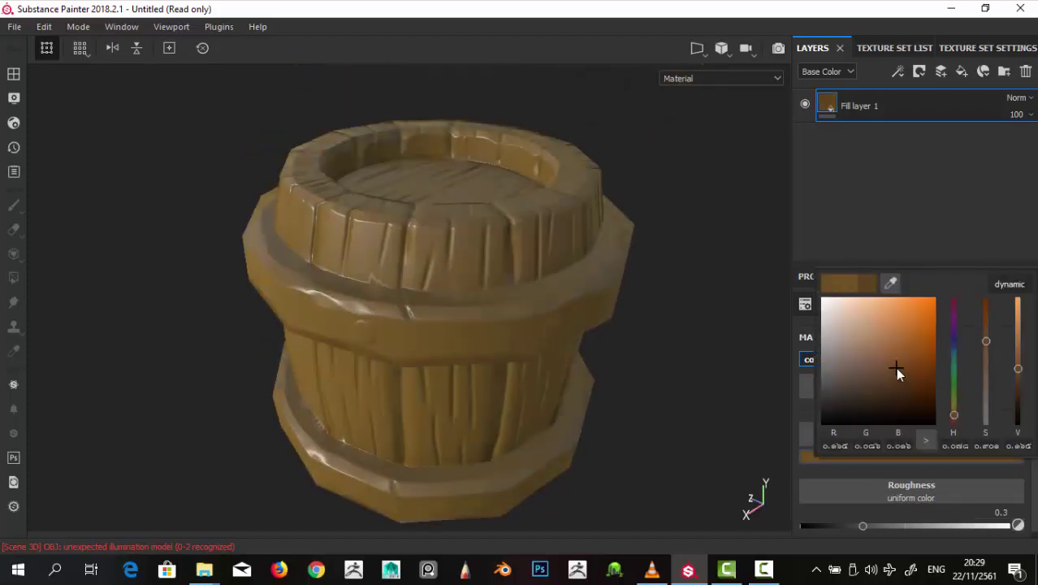
mouse_move(802, 343)
alt+mouse_down()
mouse_move(84, 179)
mouse_move(429, 190)
alt+mouse_up()
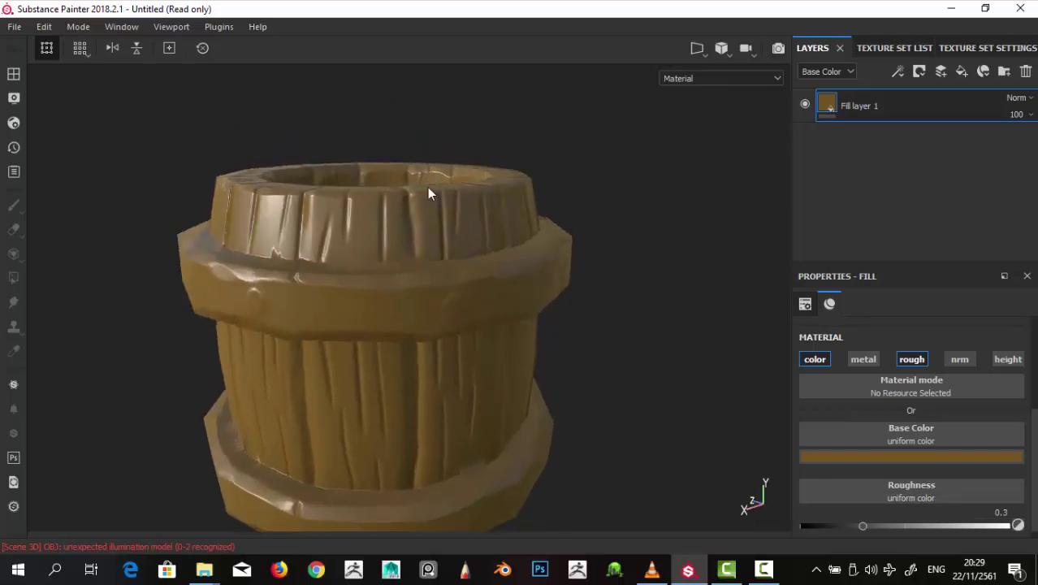
Step: Set Fill layer 1 roughness to about 0.52 and add a second fill layer
scroll(911, 520, down, 1)
mouse_move(911, 518)
mouse_down()
mouse_move(947, 524)
mouse_move(909, 533)
mouse_up()
mouse_move(568, 244)
alt+mouse_down()
mouse_move(538, 181)
mouse_move(417, 180)
mouse_move(329, 134)
mouse_move(528, 288)
mouse_move(477, 236)
mouse_move(585, 203)
alt+mouse_up()
click(962, 72)
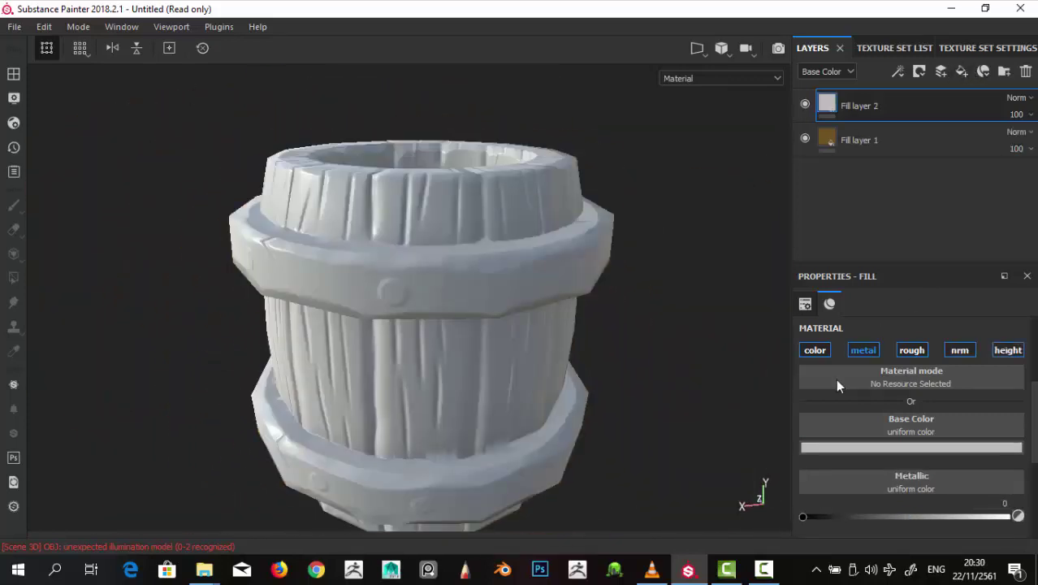
Step: Make Fill layer 2 roughness-only, raising its roughness to 0.6582
click(900, 355)
alt+drag(514, 225, 617, 268)
scroll(875, 491, up, 2)
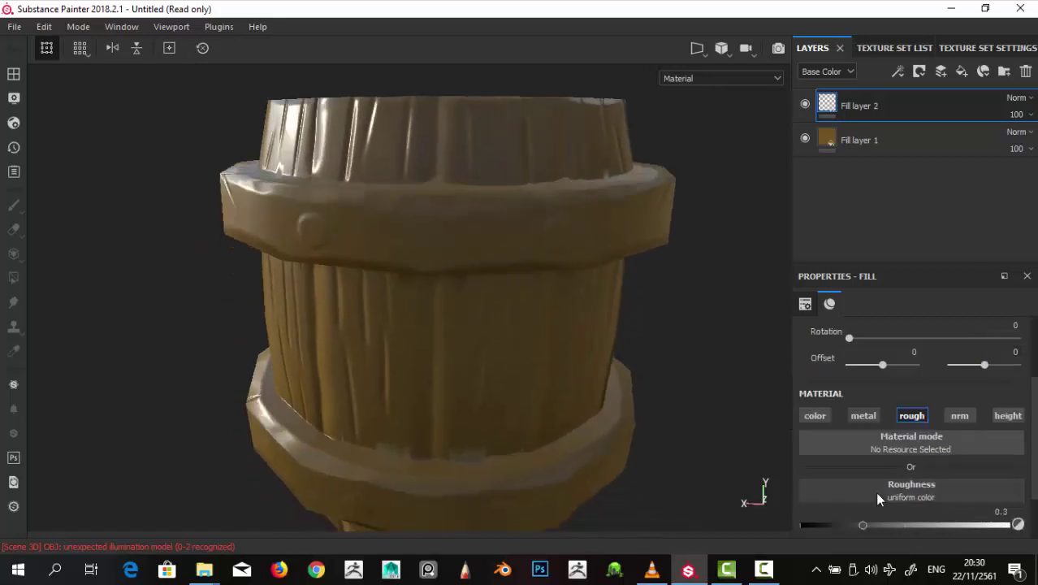
mouse_move(863, 524)
mouse_down()
mouse_move(901, 540)
mouse_move(942, 534)
mouse_up()
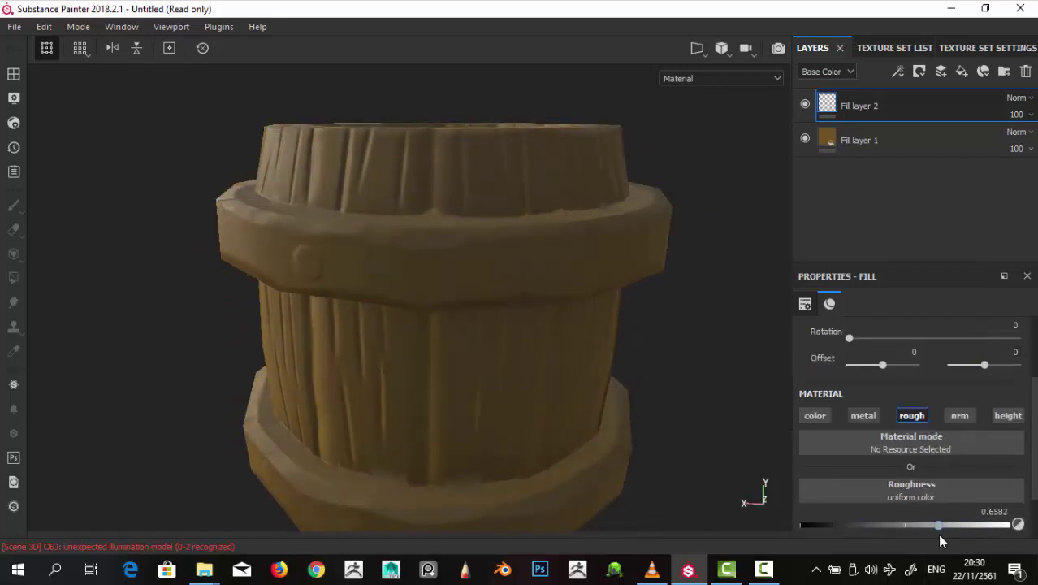
alt+drag(699, 244, 721, 190)
Step: Give Fill layer 2 a black mask with a Grunge Dirt Thin fill effect
right_click(875, 104)
click(891, 46)
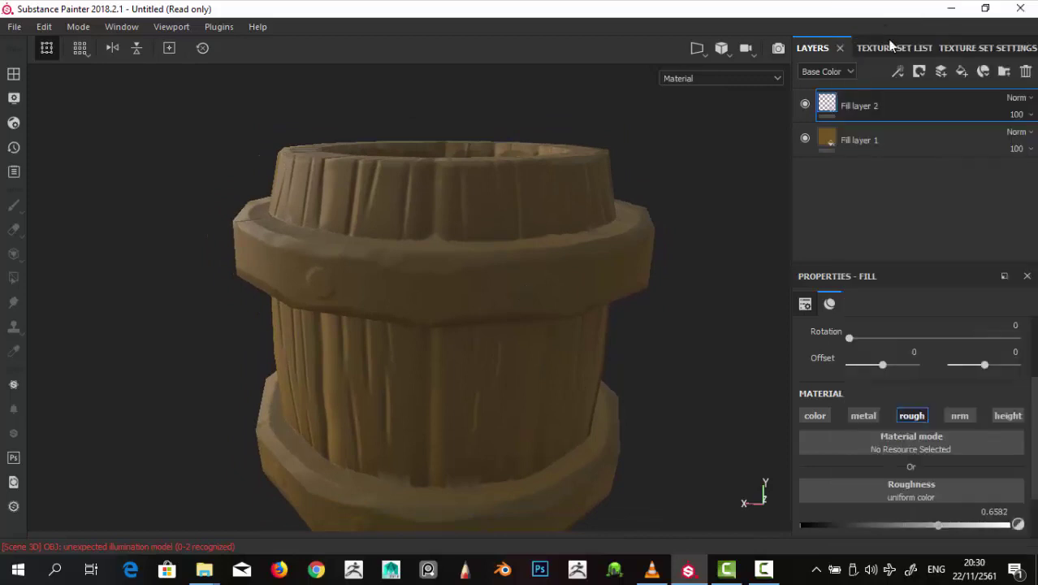
click(898, 71)
right_click(852, 97)
key(Escape)
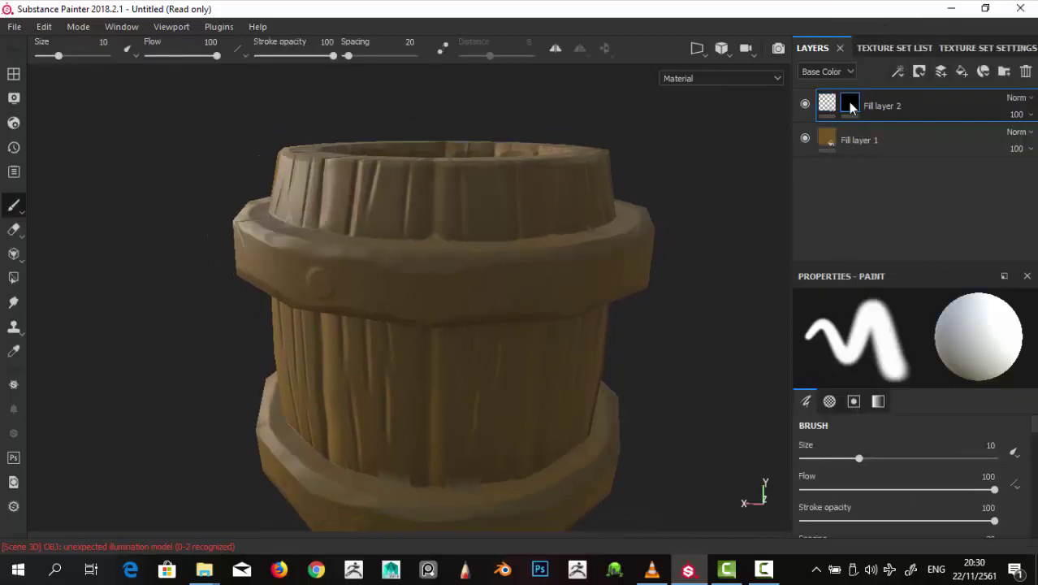
click(900, 71)
click(910, 130)
click(878, 423)
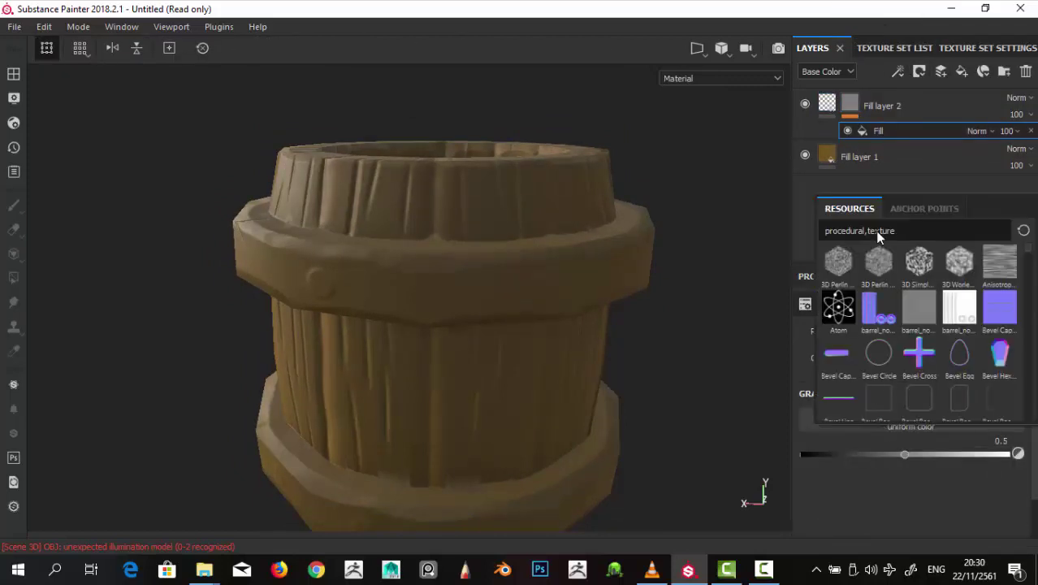
scroll(916, 341, down, 2)
scroll(898, 293, up, 2)
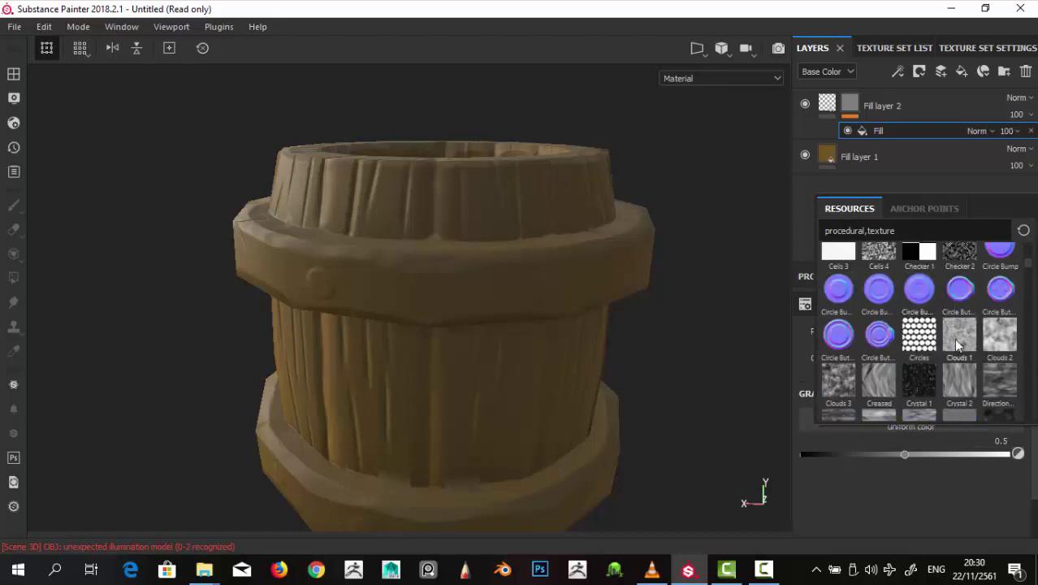
triple_click(853, 231)
text(gr)
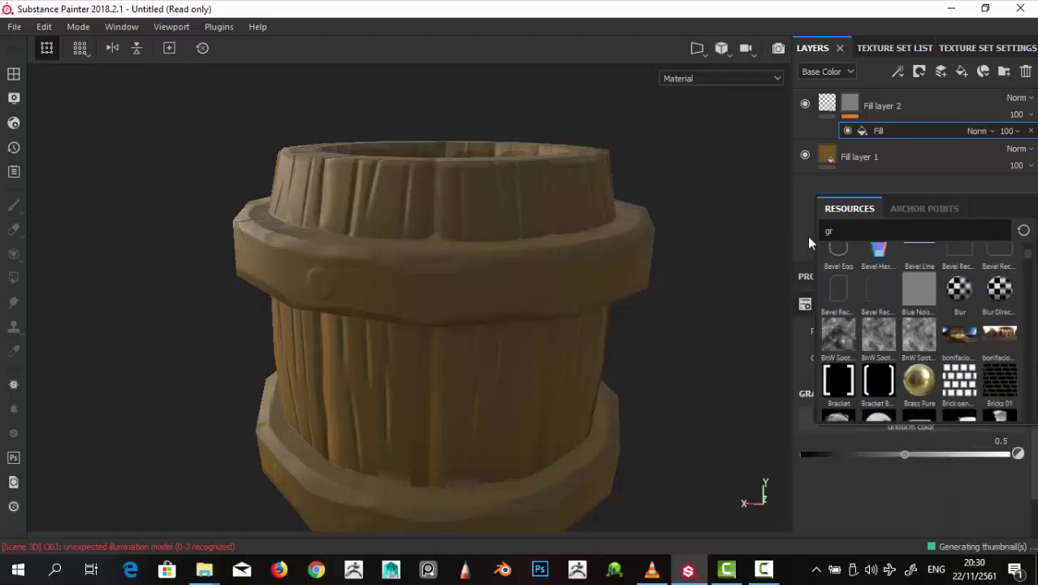
text(u)
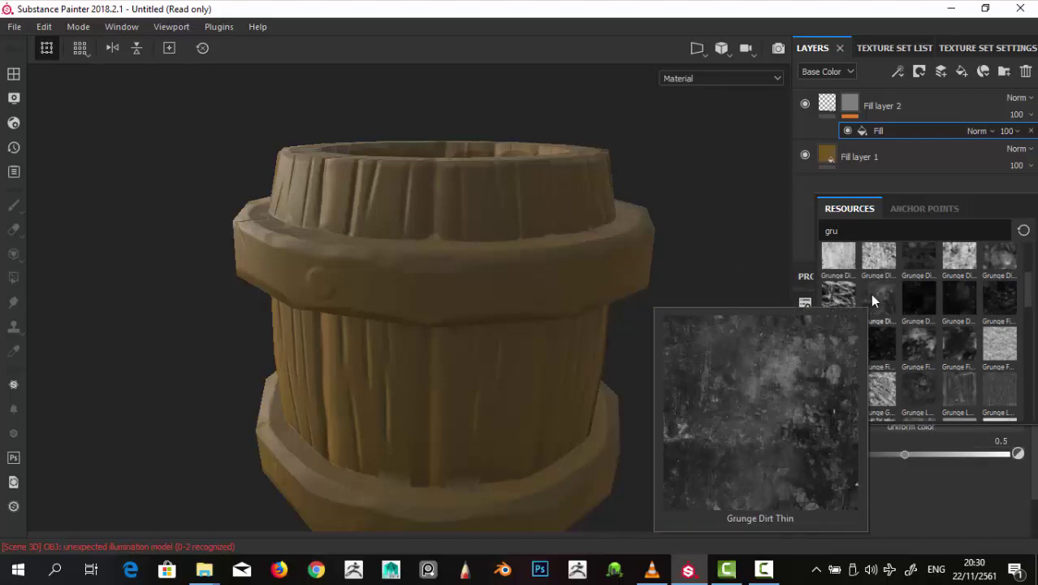
click(870, 293)
Step: Set the grunge mask to rotation 72.33 and scale 5.43, viewing the mask alone
scroll(485, 238, up, 3)
mouse_move(486, 238)
shift+right_down()
mouse_move(677, 150)
mouse_move(632, 142)
mouse_move(684, 149)
shift+right_up()
scroll(865, 360, up, 1)
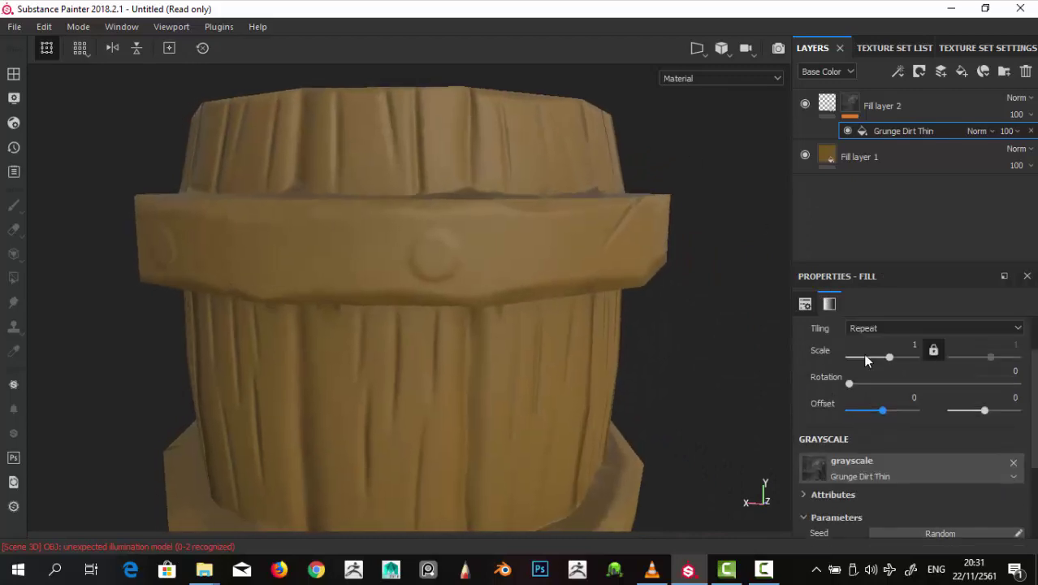
click(850, 106)
click(885, 133)
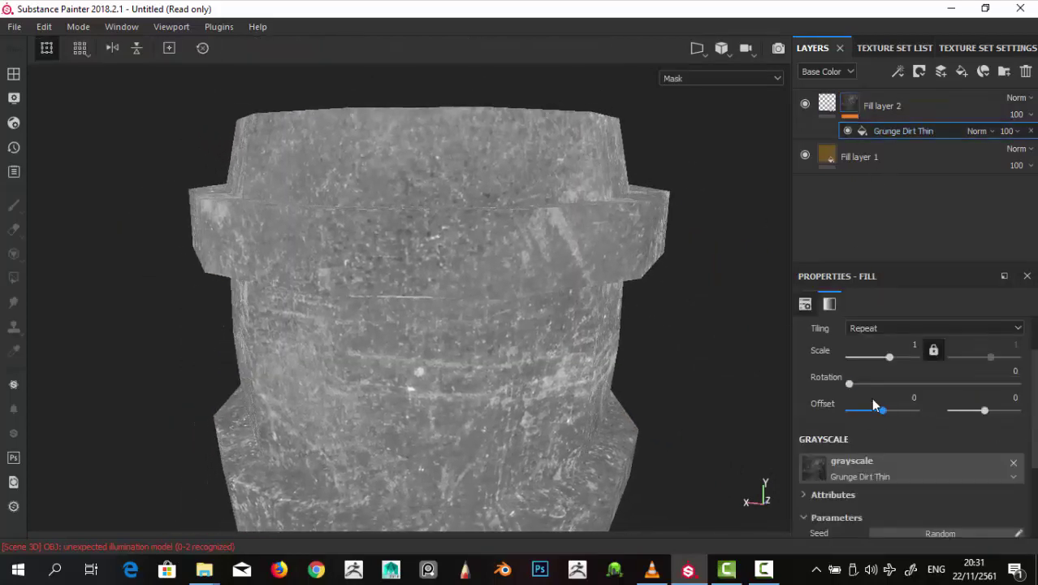
mouse_move(849, 384)
mouse_down()
mouse_move(883, 383)
mouse_move(861, 358)
mouse_move(894, 358)
mouse_up()
mouse_move(455, 308)
alt+mouse_down()
mouse_move(484, 313)
mouse_move(567, 279)
alt+mouse_up()
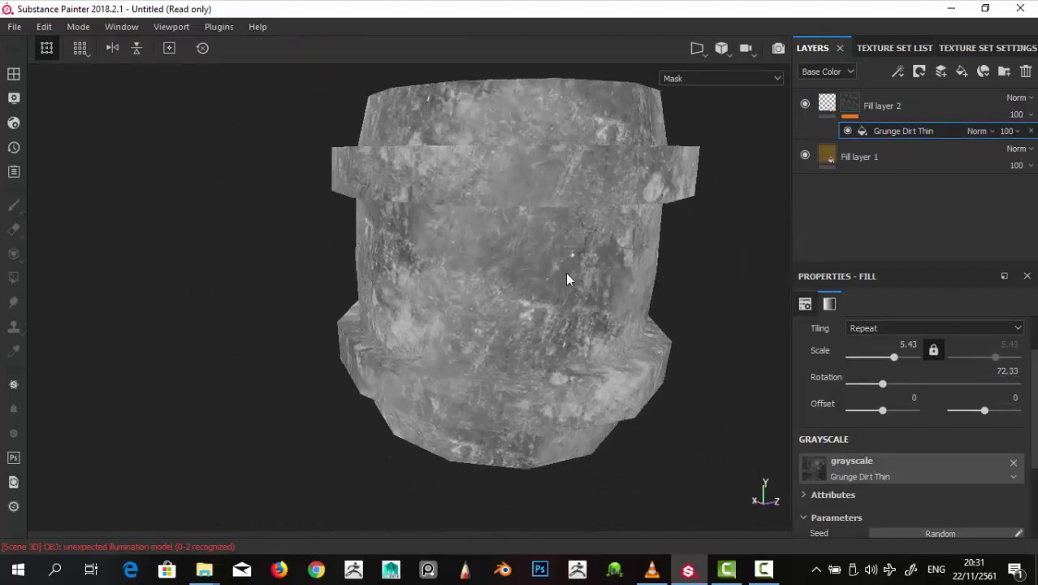
scroll(918, 422, down, 3)
drag(927, 459, 883, 459)
mouse_move(813, 491)
mouse_down()
mouse_move(873, 493)
mouse_move(849, 493)
mouse_up()
click(849, 104)
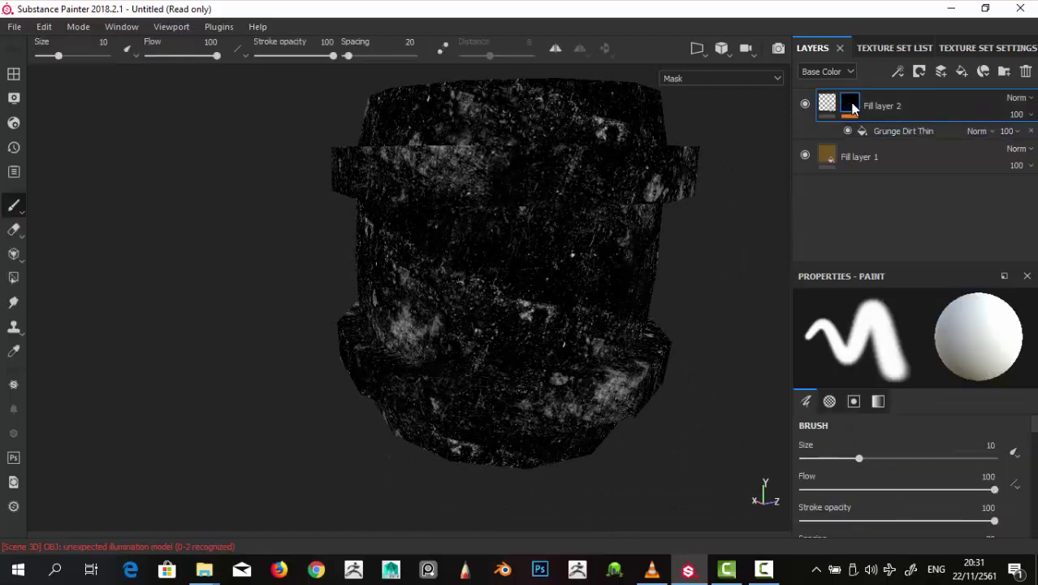
click(826, 102)
mouse_move(568, 268)
alt+mouse_down()
mouse_move(620, 257)
mouse_move(781, 315)
mouse_move(720, 144)
alt+mouse_up()
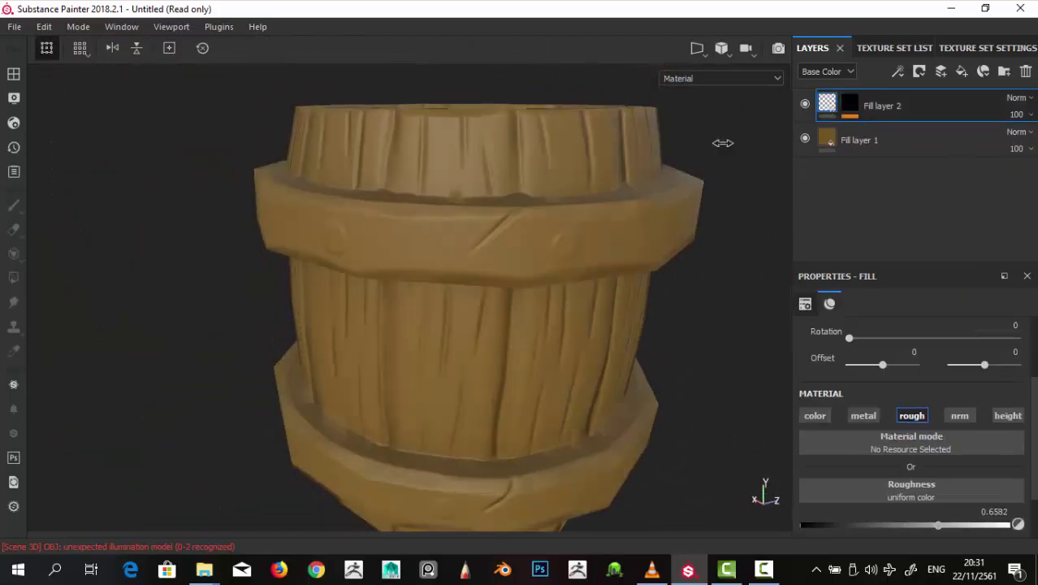
alt+right_drag(721, 144, 744, 133)
click(864, 134)
Step: Add a colour-only Fill layer 3 with a darkened brown sampled from the barrel
click(961, 71)
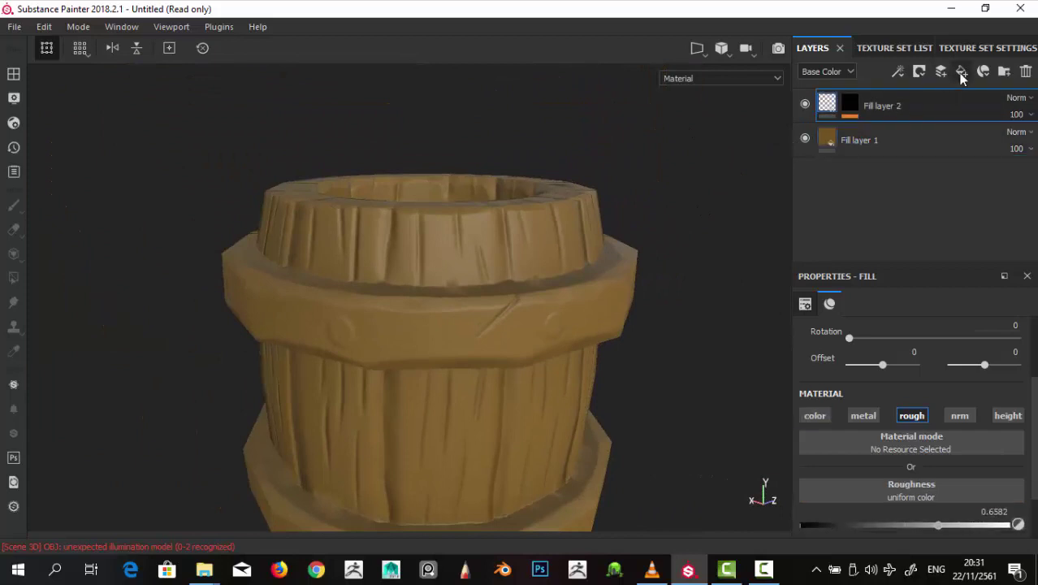
click(862, 415)
click(911, 415)
click(930, 524)
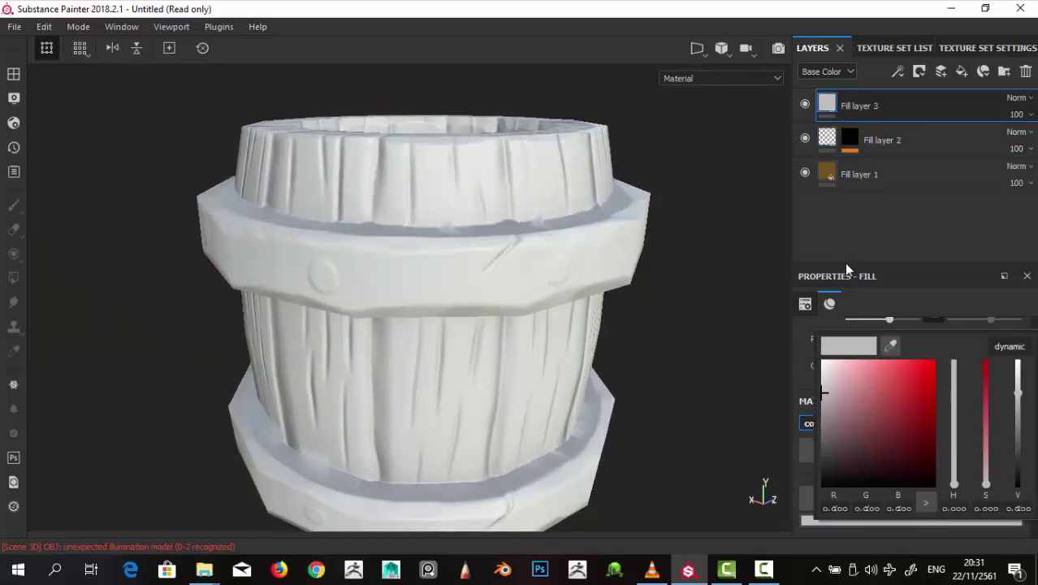
click(890, 346)
click(828, 186)
drag(897, 431, 896, 439)
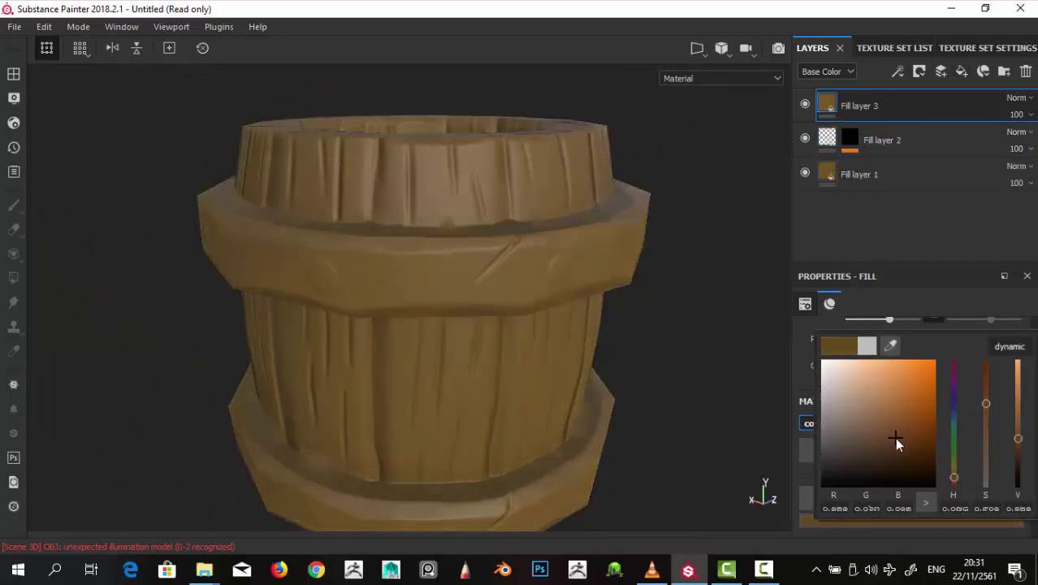
alt+drag(650, 260, 579, 250)
alt+drag(504, 203, 406, 202)
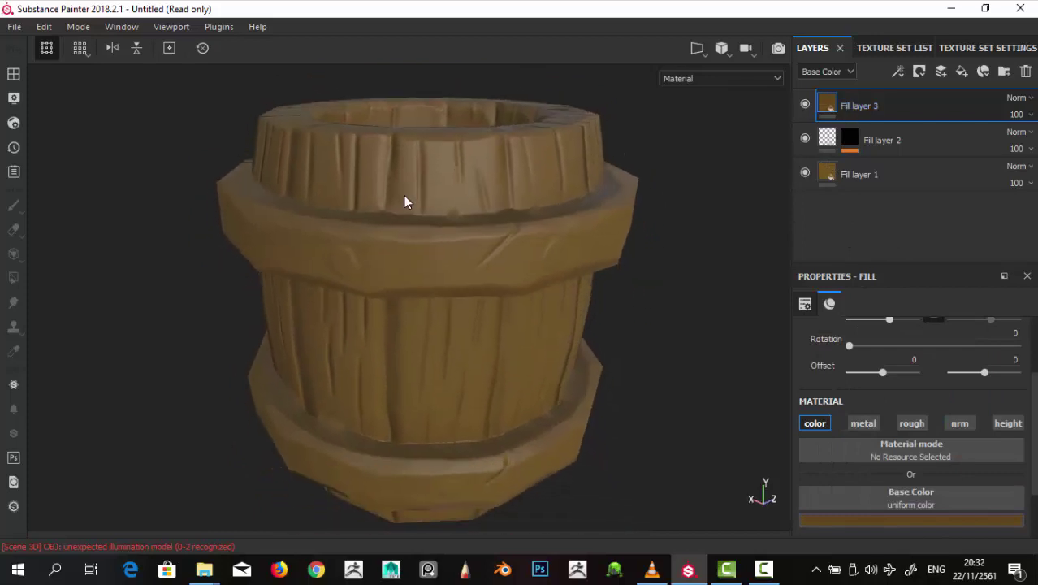
right_click(853, 111)
Step: Give Fill layer 3 a black mask with a Dirt generator, Dirt Level 0.44, Contrast 0.39
click(873, 25)
click(941, 72)
click(926, 91)
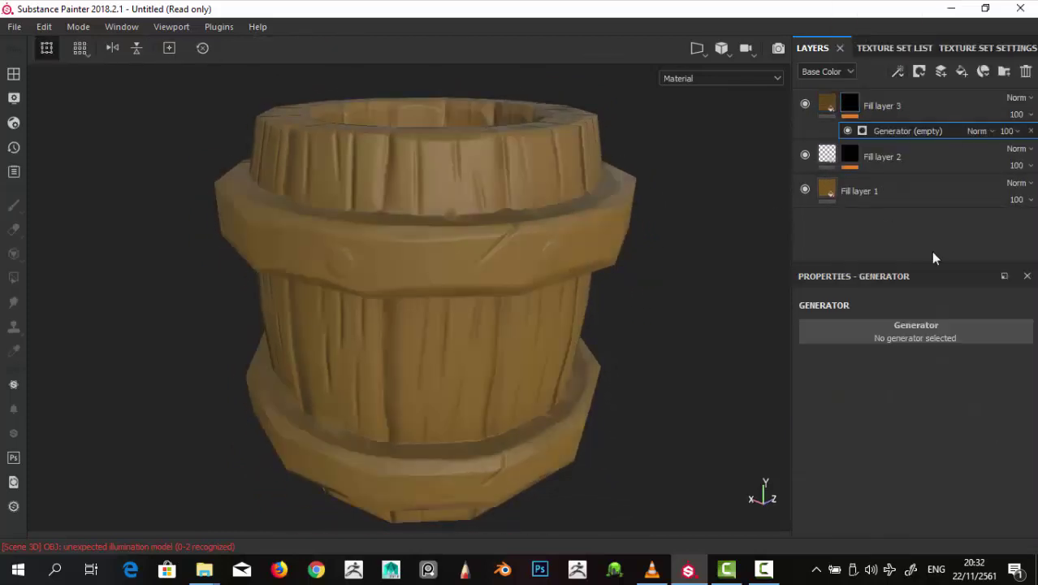
click(917, 329)
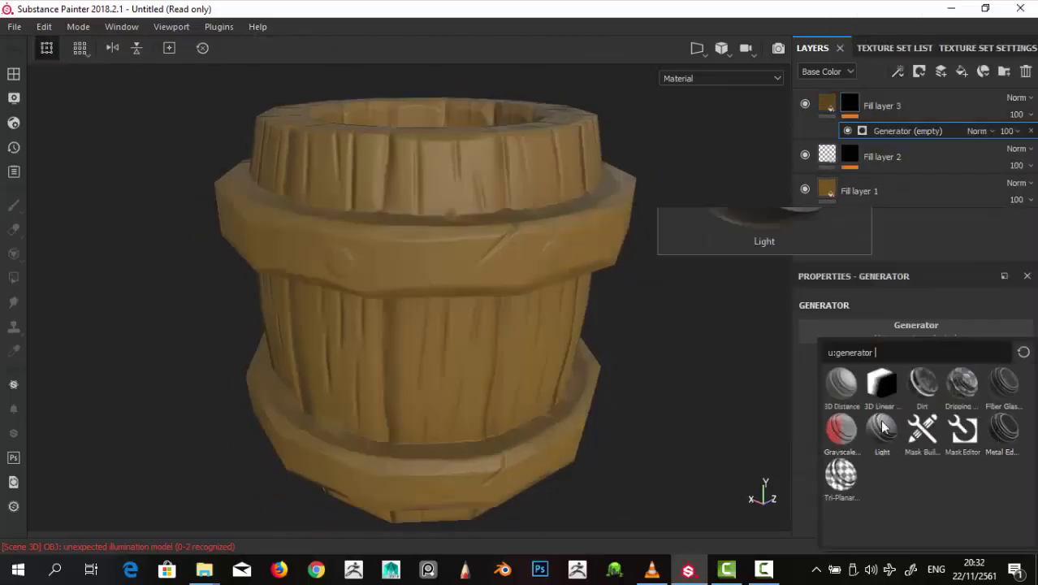
mouse_move(963, 383)
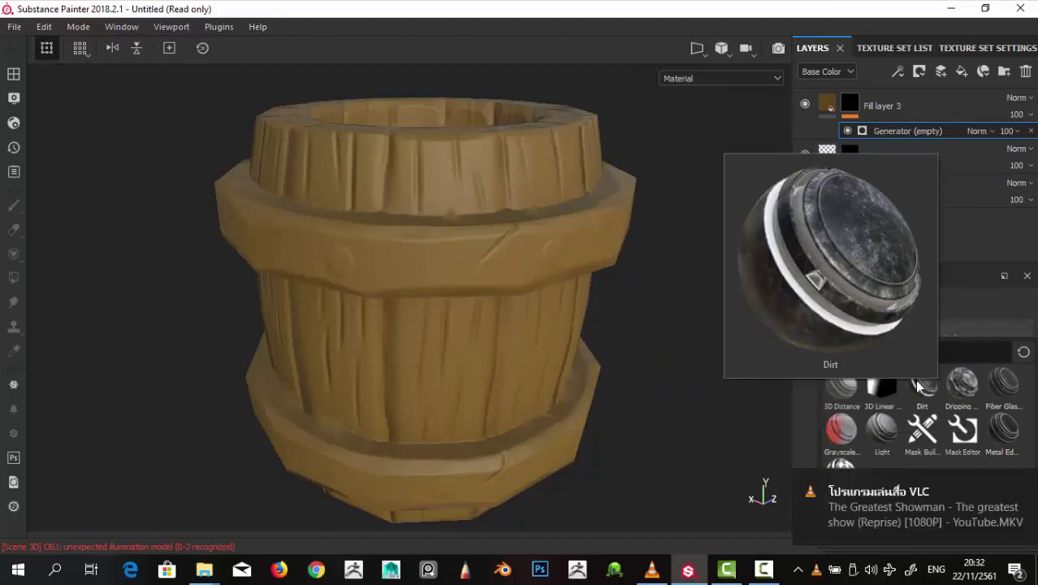
click(916, 380)
mouse_move(498, 155)
alt+mouse_down()
mouse_move(282, 139)
mouse_move(501, 202)
mouse_move(489, 174)
alt+mouse_up()
scroll(966, 324, down, 3)
scroll(966, 323, up, 1)
drag(966, 353, 896, 353)
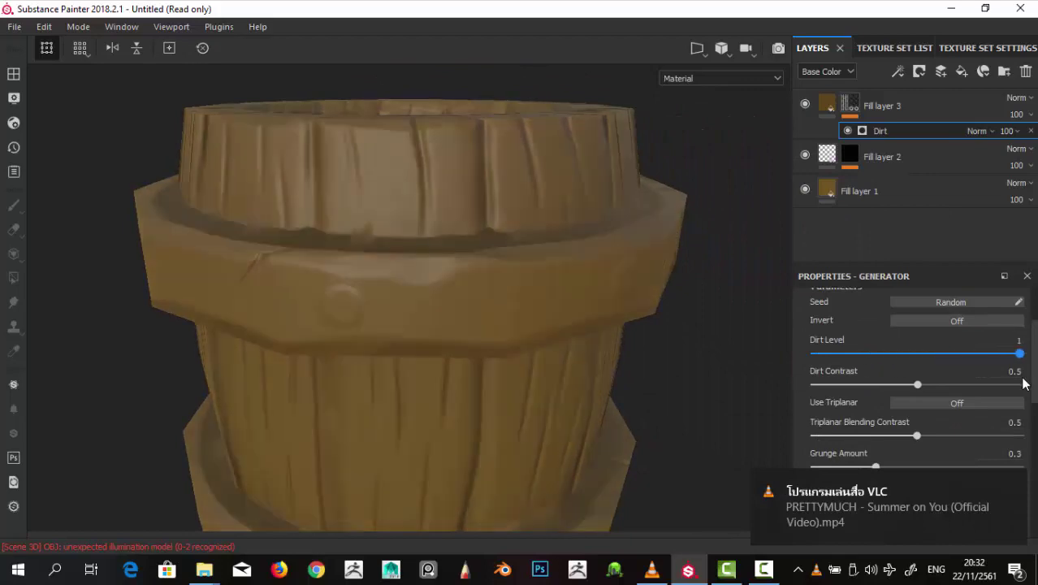
drag(915, 388, 947, 394)
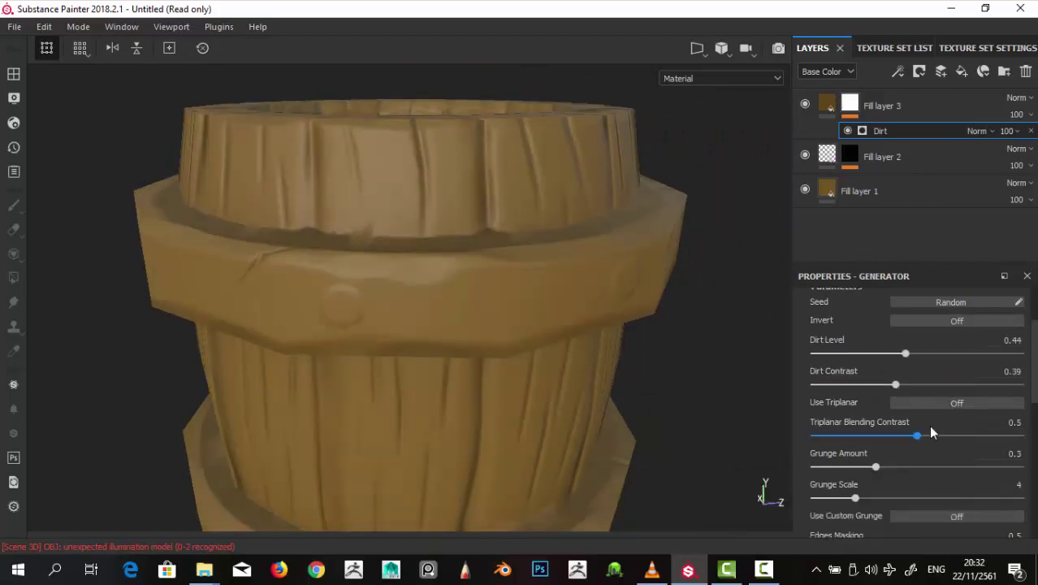
scroll(922, 431, down, 5)
scroll(922, 431, up, 3)
Step: Apply the Edges Dusty smart mask from the shelf to Fill layer 3
alt+drag(590, 151, 3, 75)
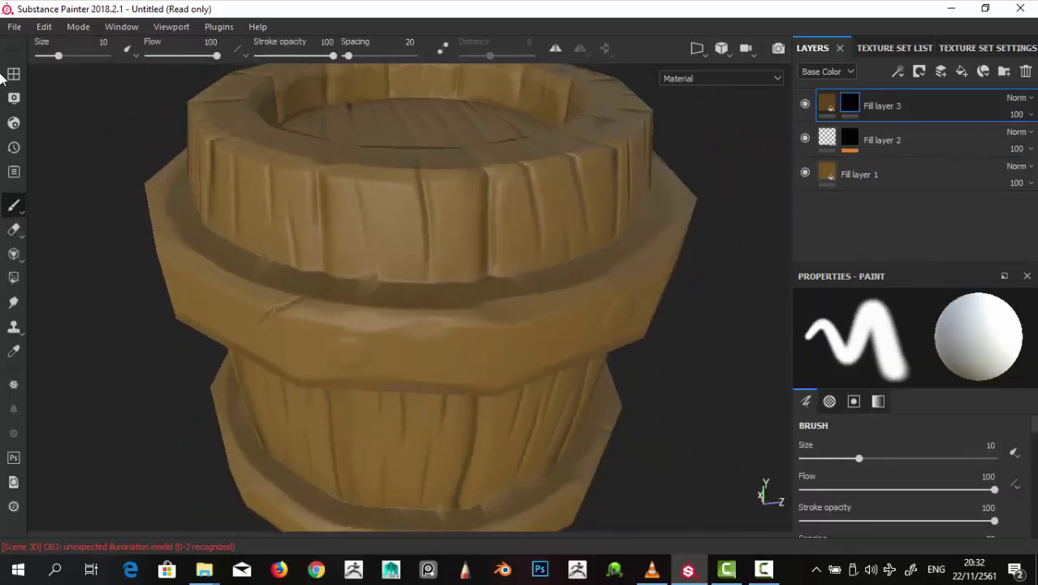
click(5, 74)
click(113, 326)
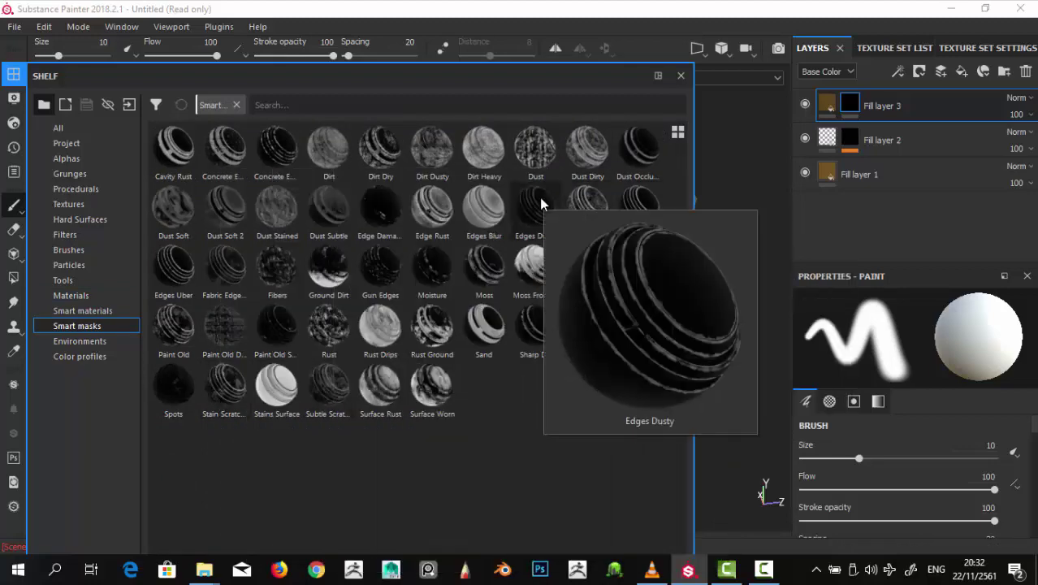
drag(536, 203, 861, 101)
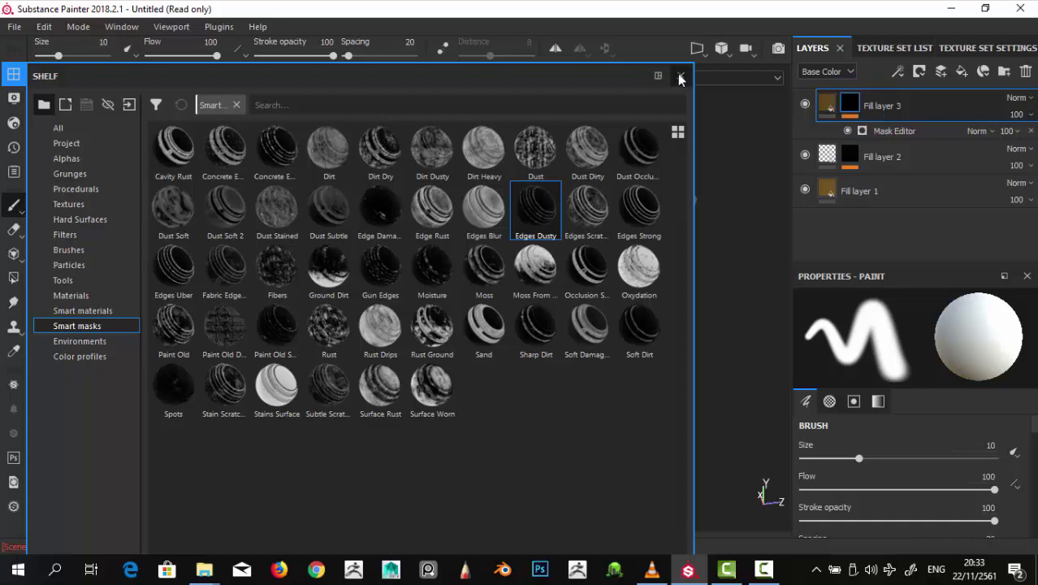
click(681, 76)
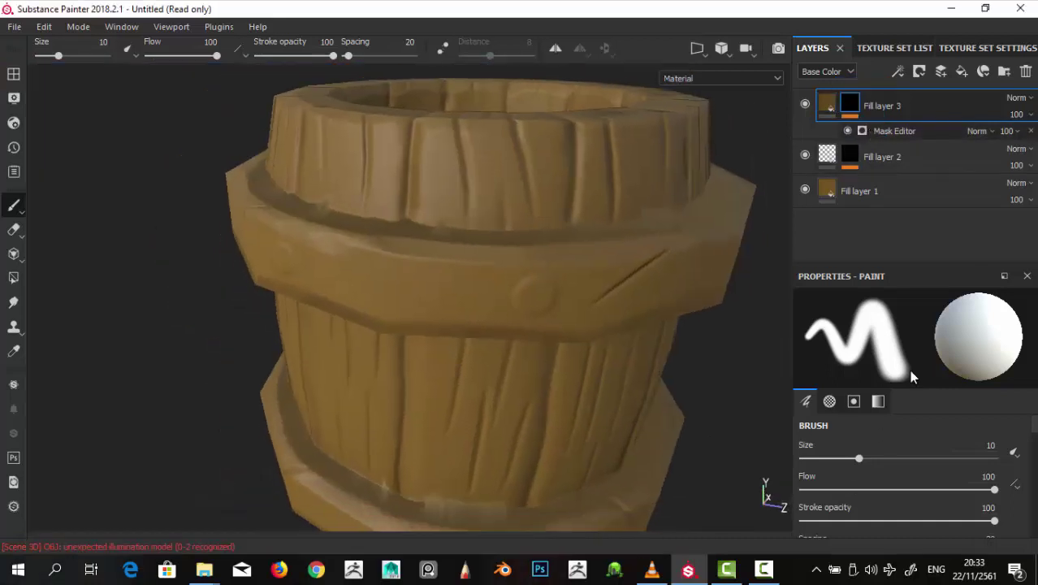
Step: Give the mask a 0.06 global blur and raise the grunge balance to 0.78
drag(921, 402, 813, 402)
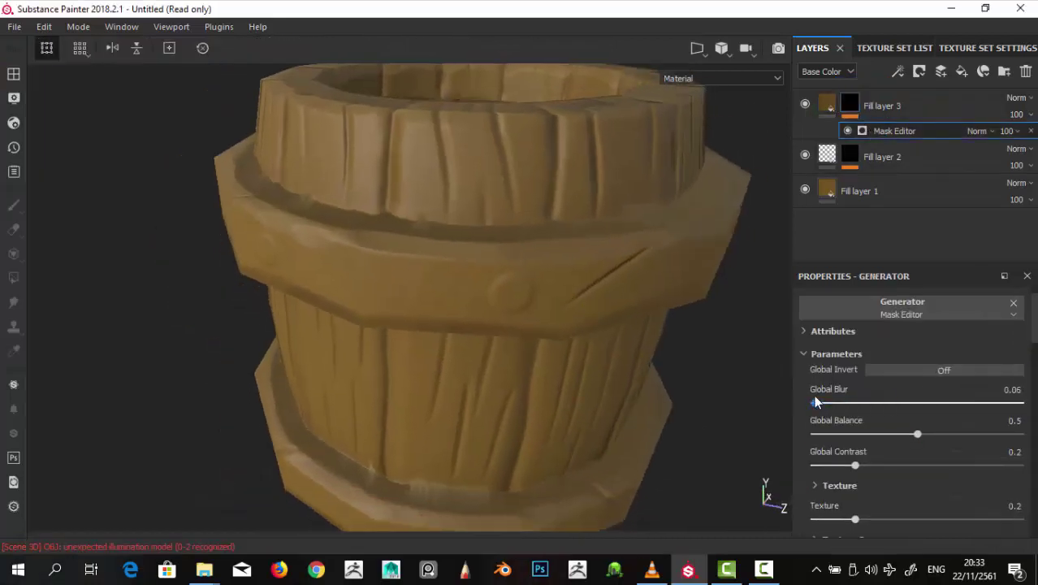
alt+drag(631, 294, 617, 268)
scroll(861, 382, down, 3)
scroll(890, 437, down, 3)
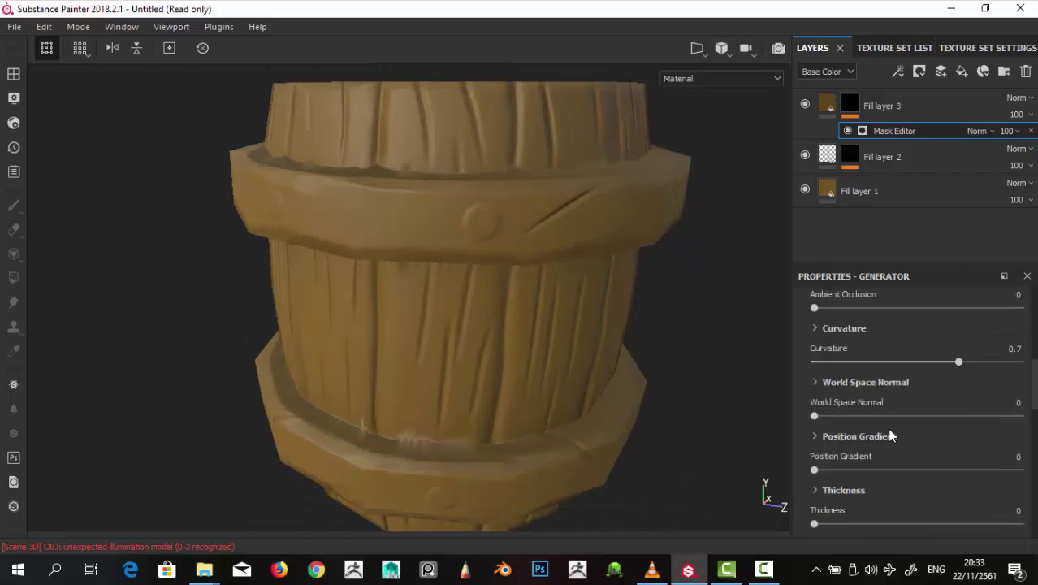
scroll(852, 357, up, 2)
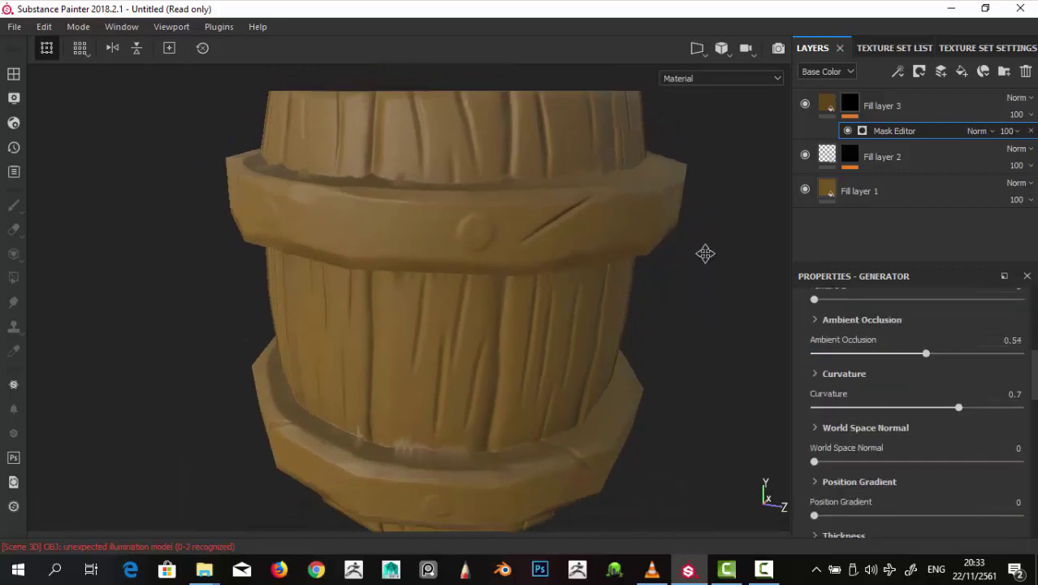
alt+drag(705, 250, 598, 321)
scroll(836, 477, down, 10)
scroll(841, 480, down, 4)
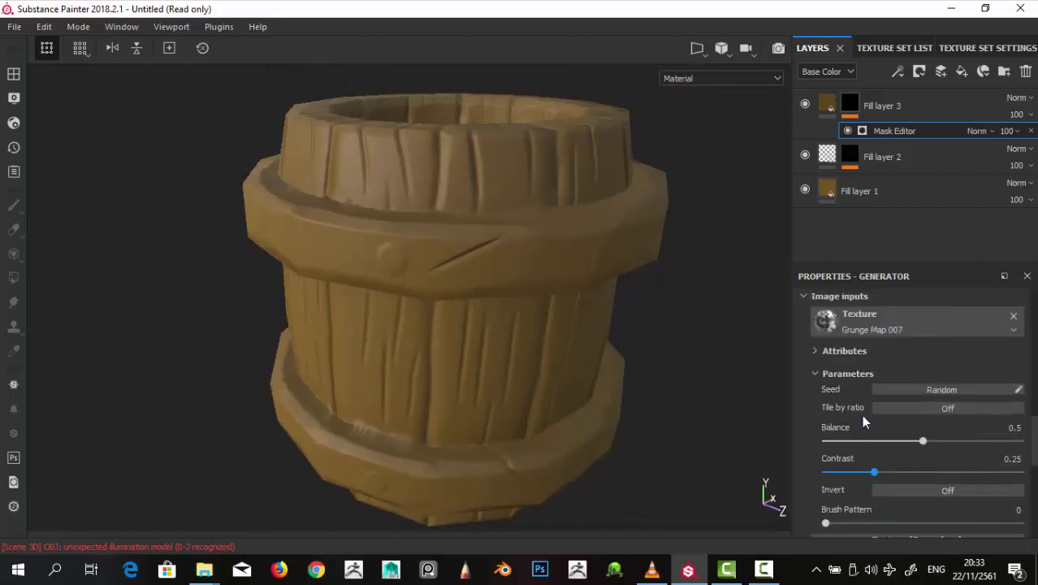
click(919, 441)
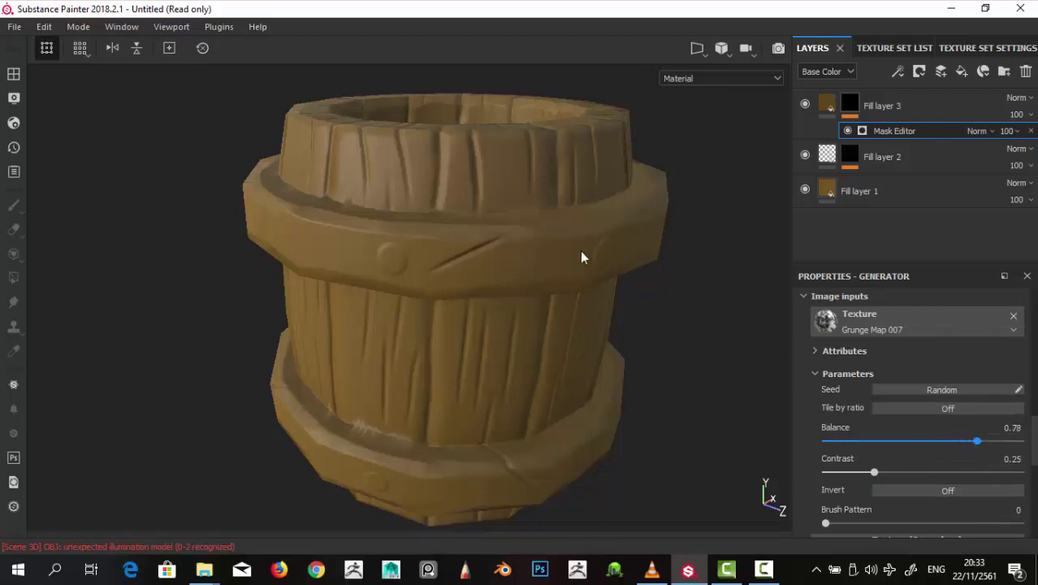
Step: Inspect the barrel's top rim, then remove Fill layer 3's mask generator and show the smart masks
mouse_move(581, 257)
alt+right_down()
mouse_move(598, 133)
mouse_move(549, 251)
alt+right_up()
alt+drag(549, 251, 209, 292)
alt+right_drag(208, 292, 488, 294)
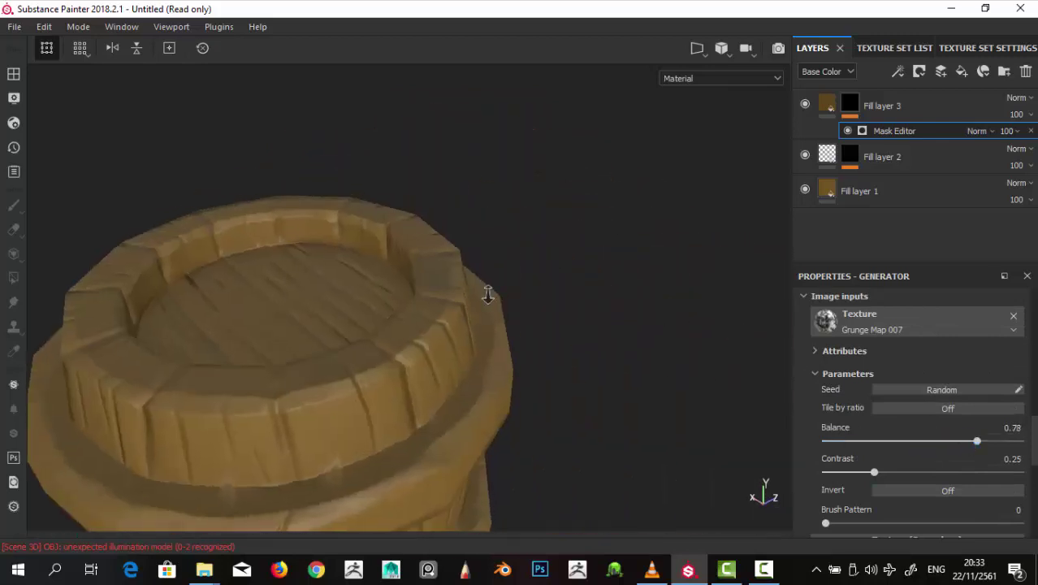
mouse_move(487, 295)
alt+mouse_down()
mouse_move(520, 271)
mouse_move(494, 331)
mouse_move(503, 257)
alt+mouse_up()
alt+right_drag(503, 258, 777, 159)
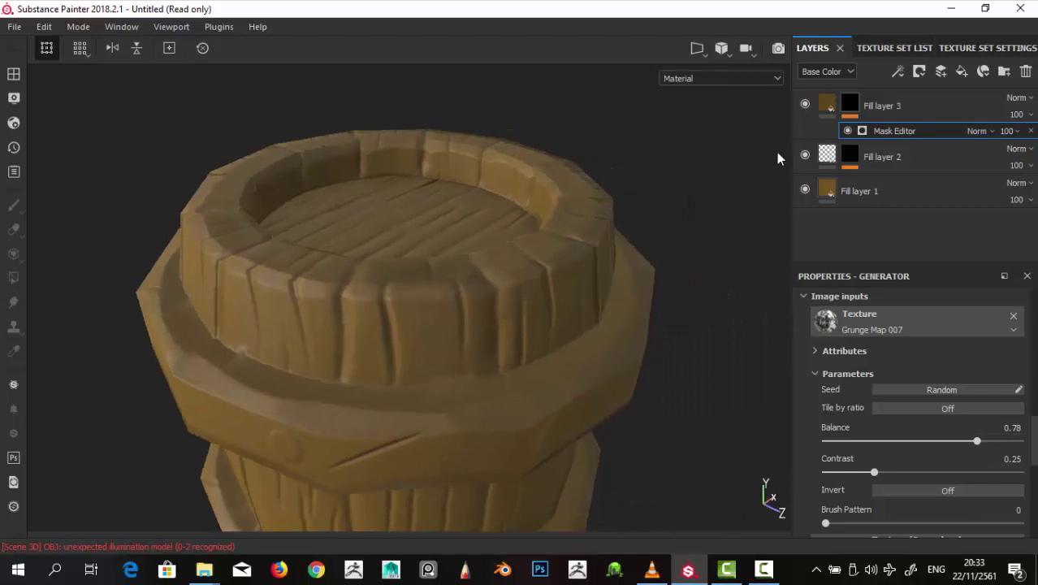
click(1030, 131)
click(13, 73)
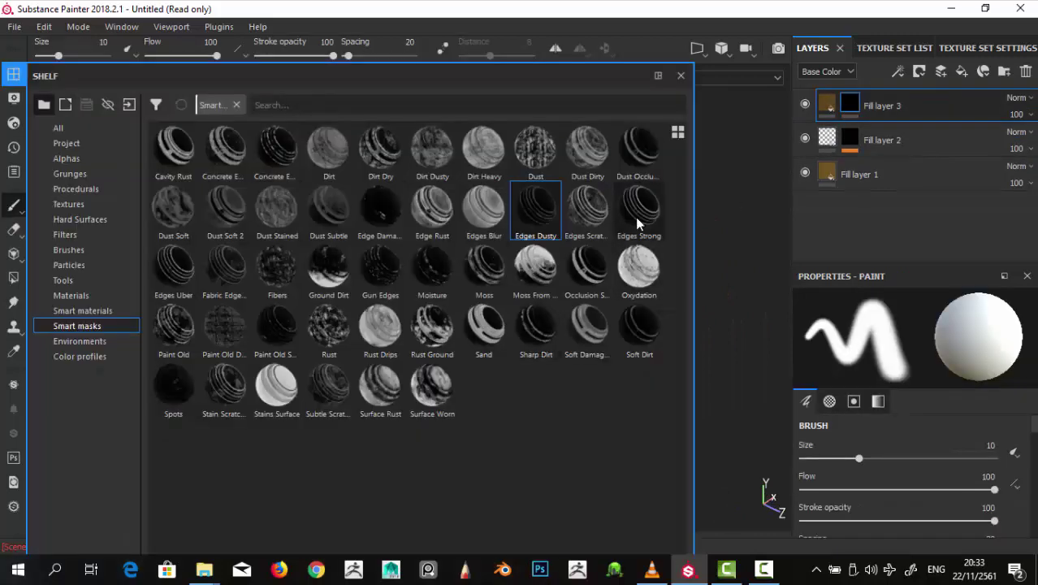
Step: Apply the Edges Strong smart mask to Fill layer 3 and lighten its base colour to tan
drag(856, 117, 855, 114)
click(681, 76)
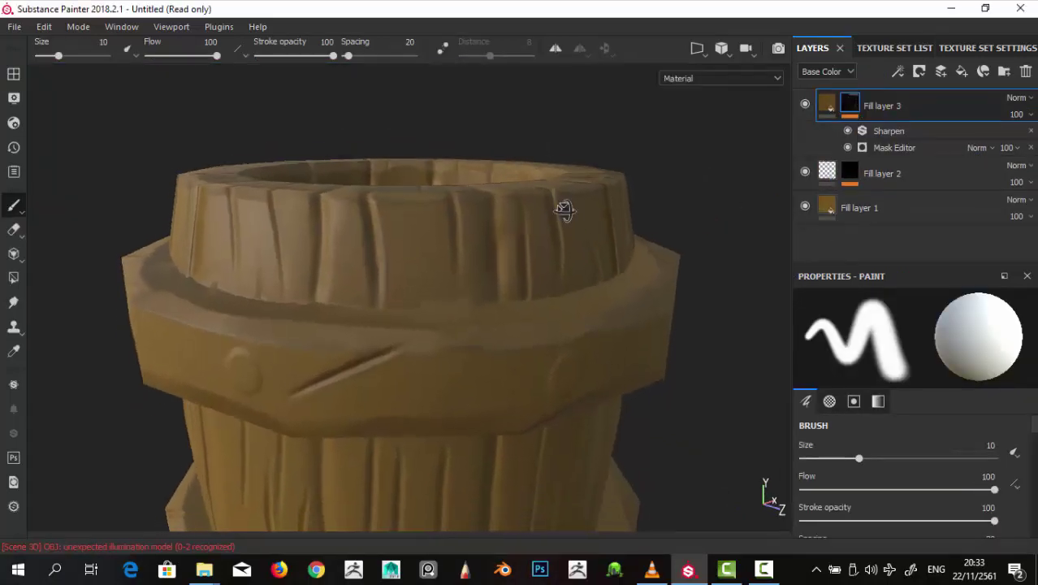
click(826, 105)
click(875, 522)
drag(889, 436, 882, 412)
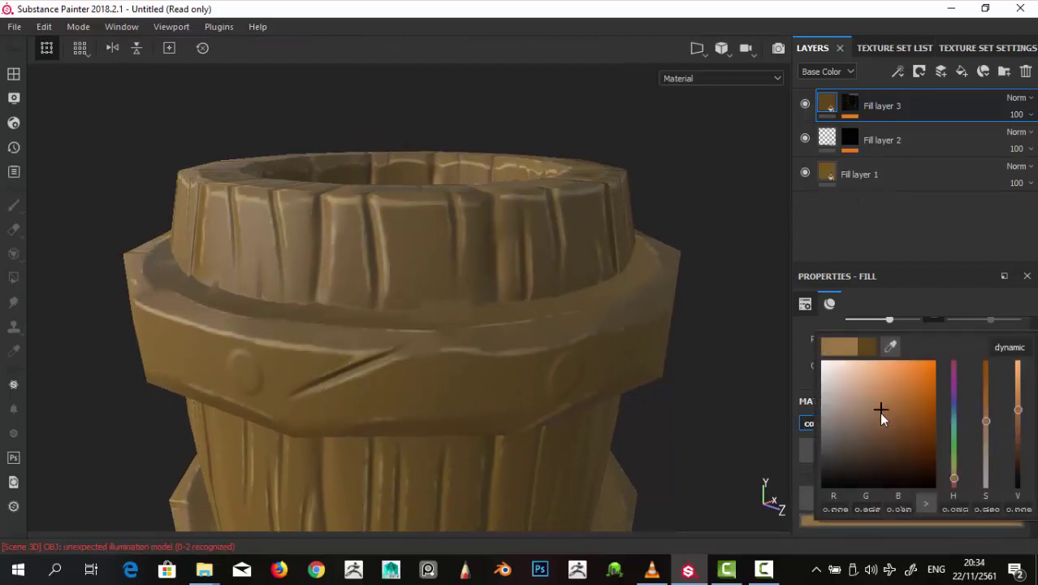
Step: Orbit the barrel in painting mode to review the edge wear
scroll(364, 151, down, 5)
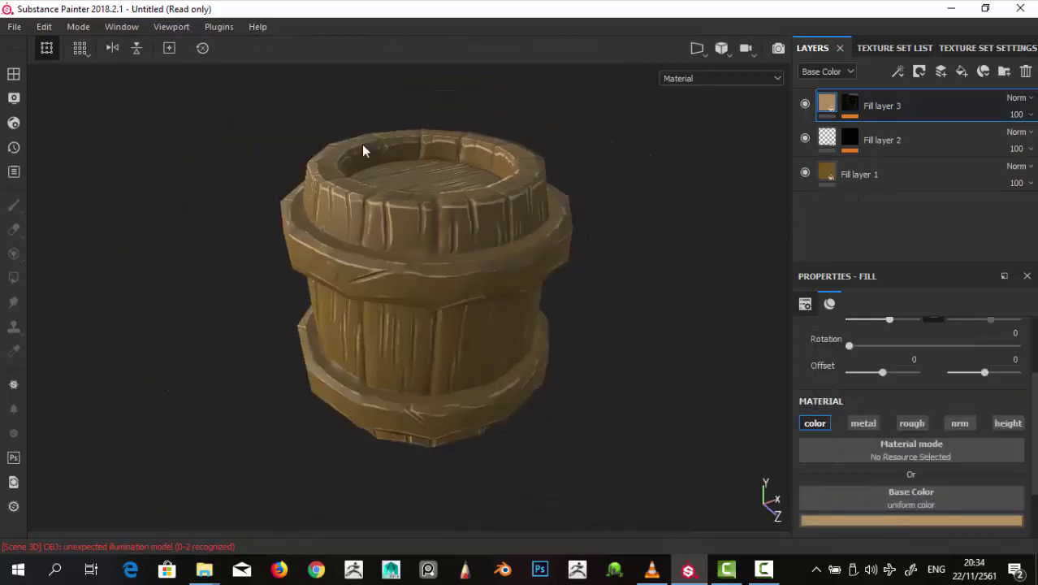
mouse_move(364, 152)
alt+mouse_down()
mouse_move(547, 349)
mouse_move(357, 202)
mouse_move(421, 268)
alt+mouse_up()
scroll(422, 268, up, 5)
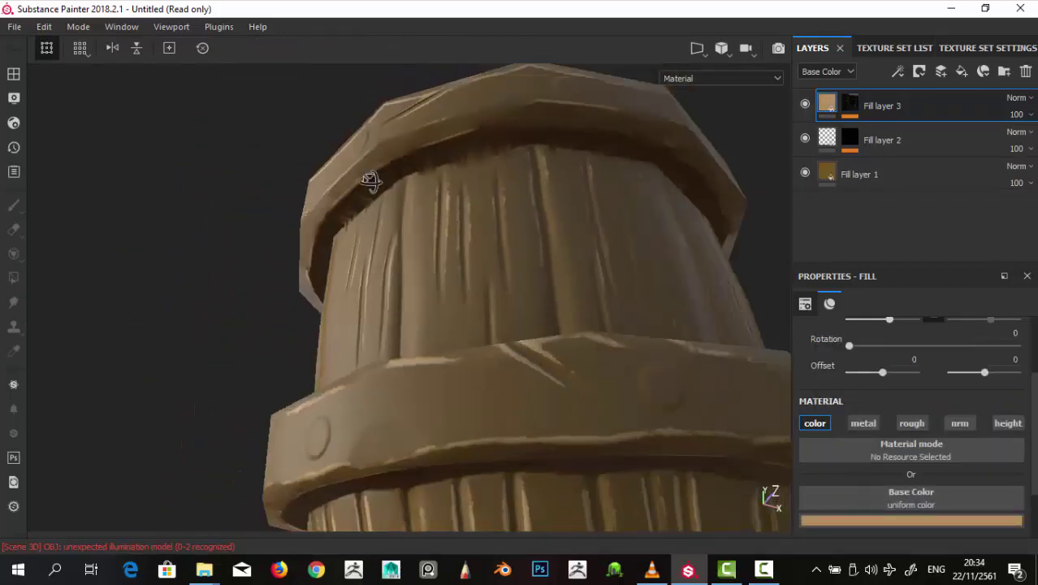
alt+drag(370, 180, 498, 327)
key(1)
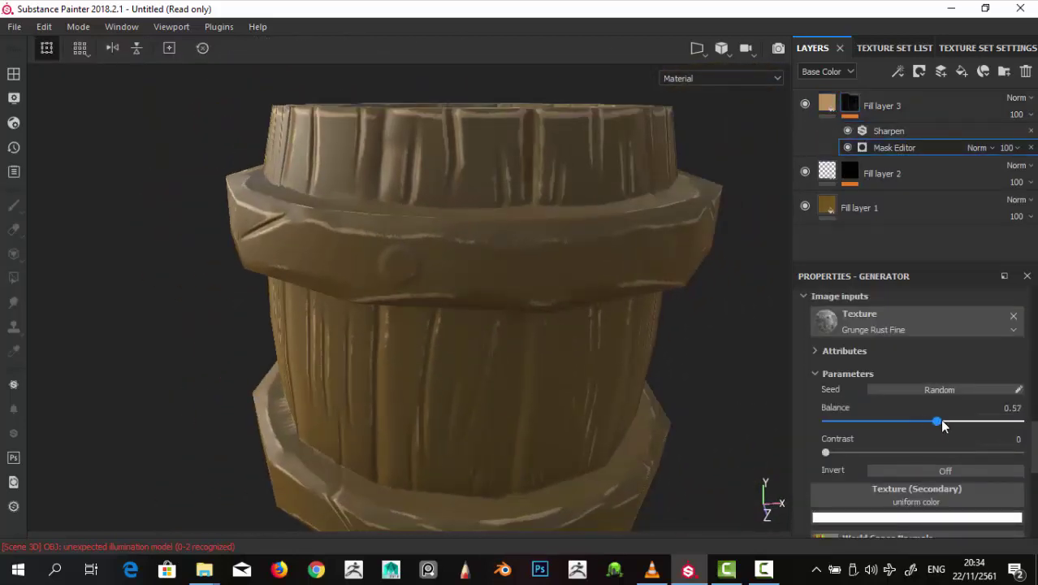
scroll(894, 443, down, 3)
scroll(845, 467, up, 3)
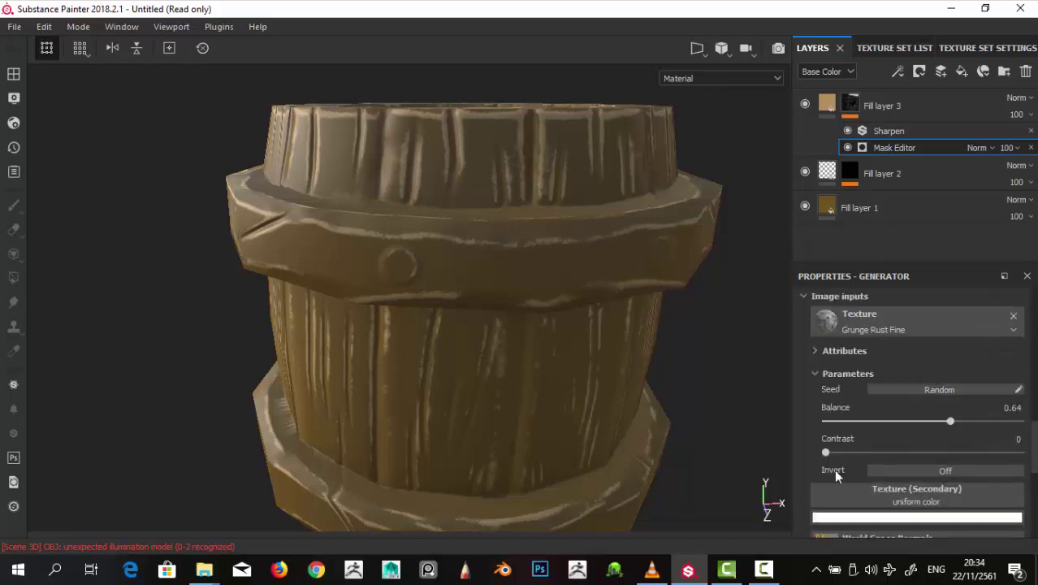
mouse_move(565, 181)
alt+mouse_down()
mouse_move(470, 260)
mouse_move(424, 157)
mouse_move(533, 225)
mouse_move(634, 182)
alt+mouse_up()
Step: Make Fill layer 1's wood base colour less saturated and review it on the barrel
click(832, 213)
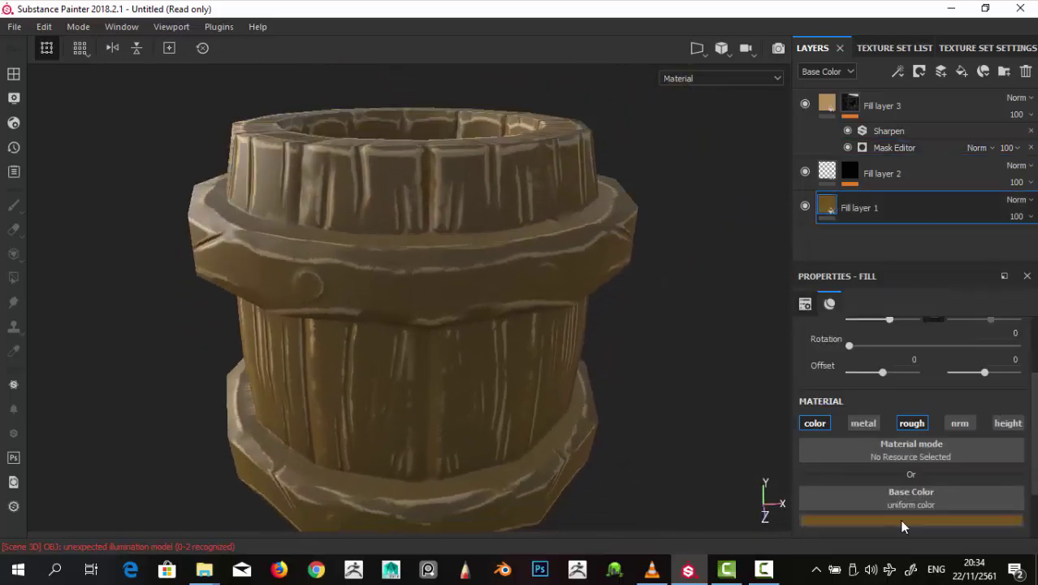
click(900, 519)
click(902, 418)
drag(901, 418, 883, 422)
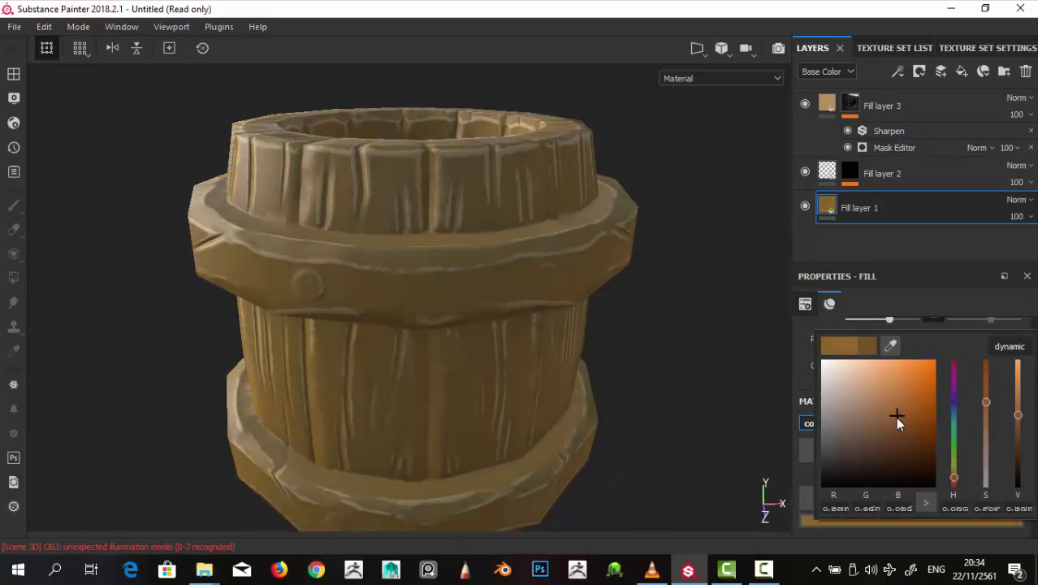
mouse_move(455, 349)
alt+mouse_down()
mouse_move(389, 326)
mouse_move(712, 350)
mouse_move(593, 271)
mouse_move(238, 147)
mouse_move(354, 174)
mouse_move(364, 269)
mouse_move(229, 256)
mouse_move(693, 203)
mouse_move(563, 285)
mouse_move(524, 237)
alt+mouse_up()
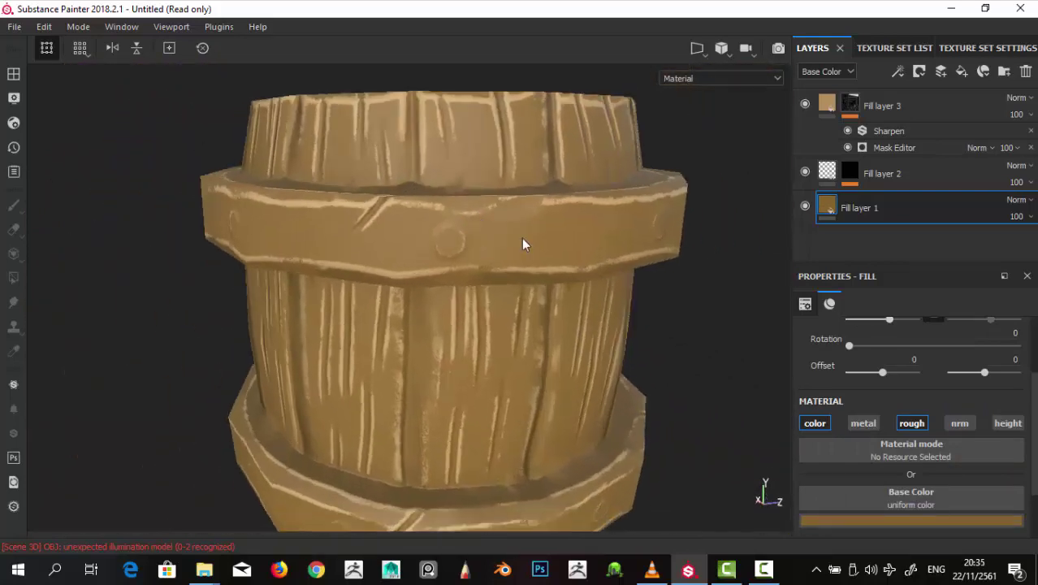
Step: Fine-tune Fill layer 1's colour to a darker brown, then reselect Fill layer 1
click(911, 520)
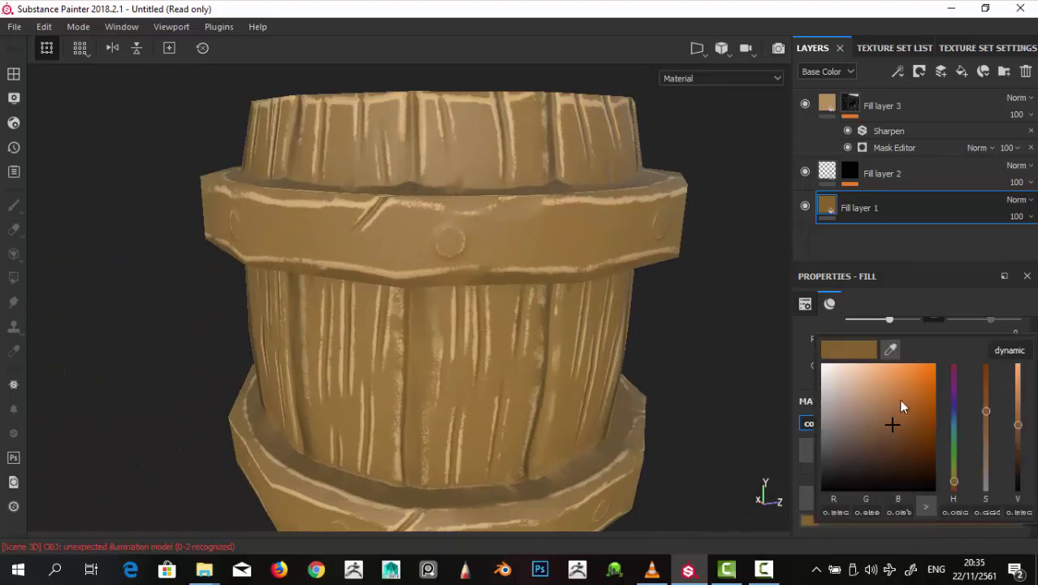
mouse_move(895, 424)
mouse_down()
mouse_move(906, 437)
mouse_move(891, 428)
mouse_move(888, 437)
mouse_up()
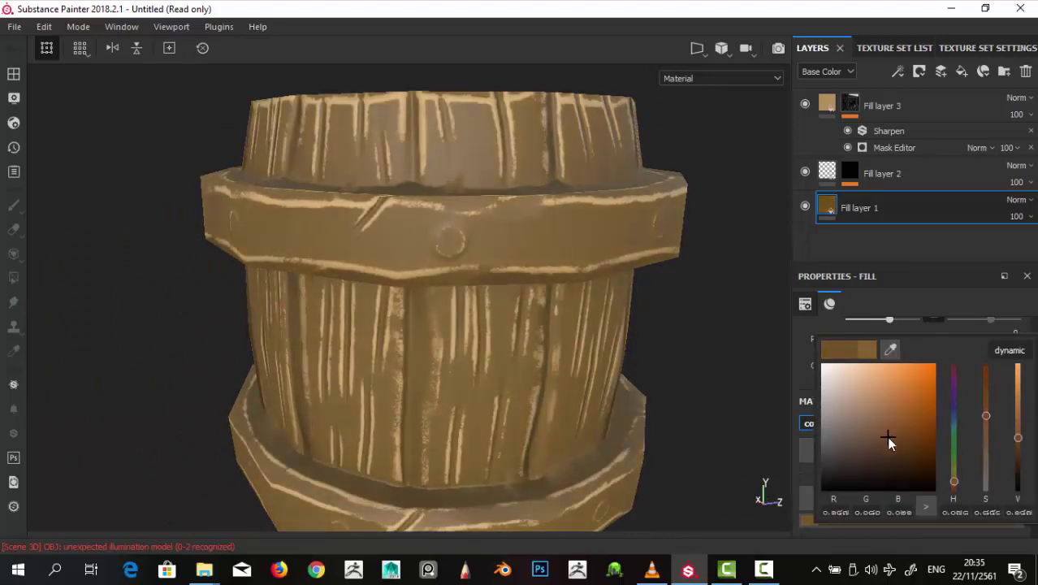
click(818, 99)
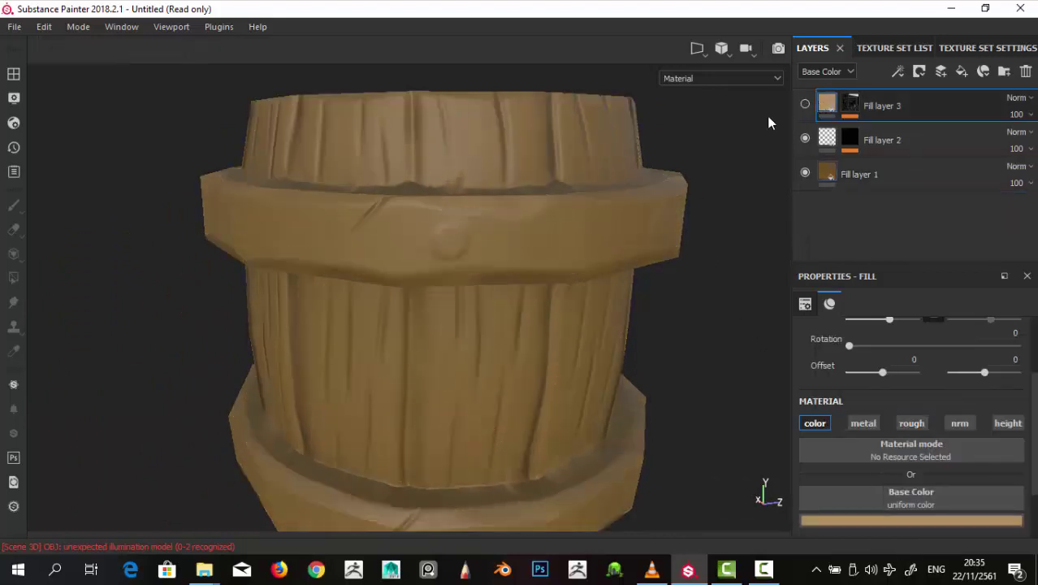
scroll(193, 107, down, 5)
scroll(584, 220, up, 5)
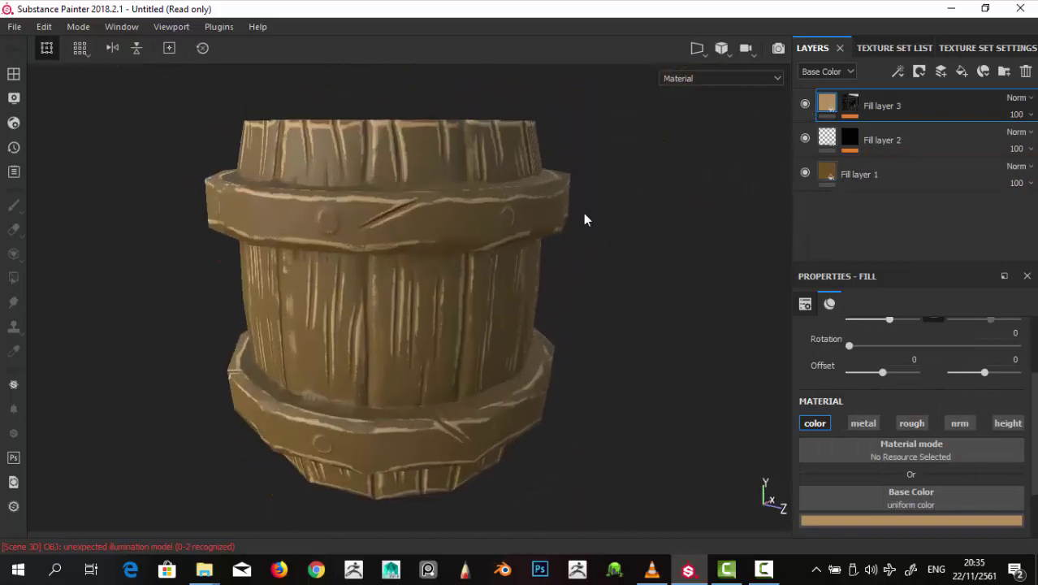
scroll(649, 225, up, 3)
click(886, 175)
Step: Duplicate Fill layer 1 and darken the copy's base colour
right_click(943, 132)
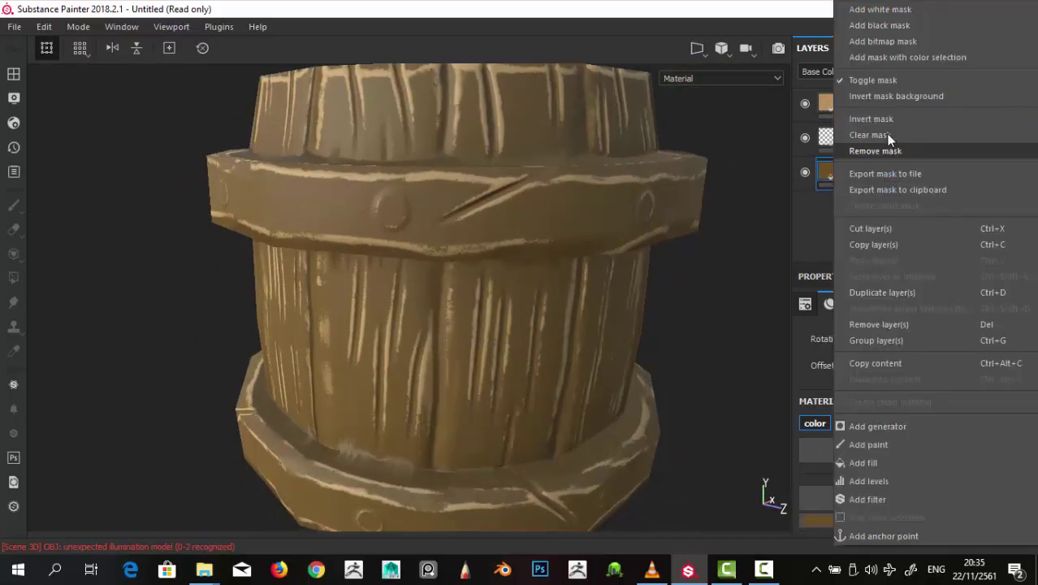
click(887, 289)
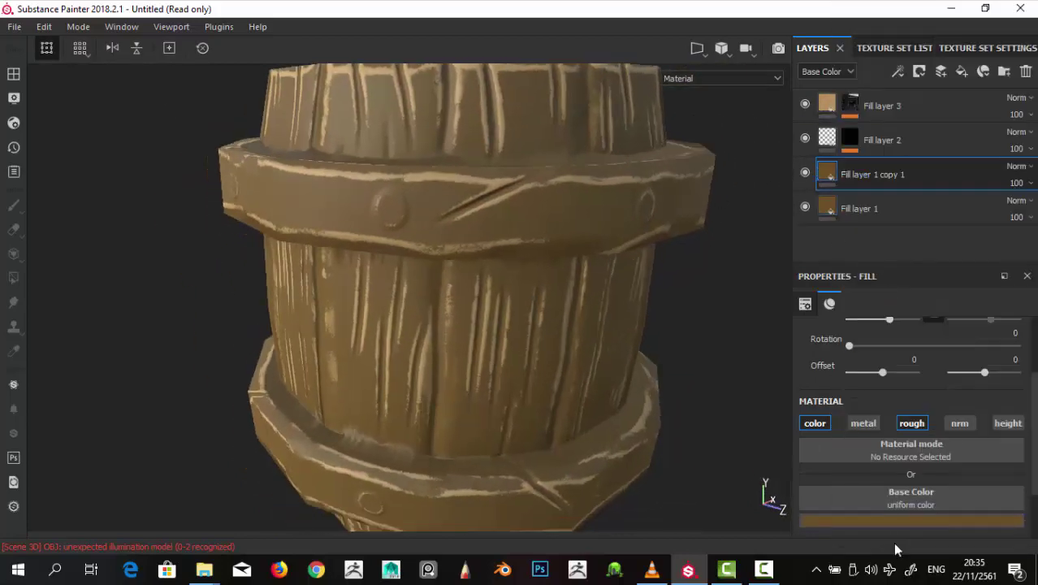
click(894, 521)
click(887, 428)
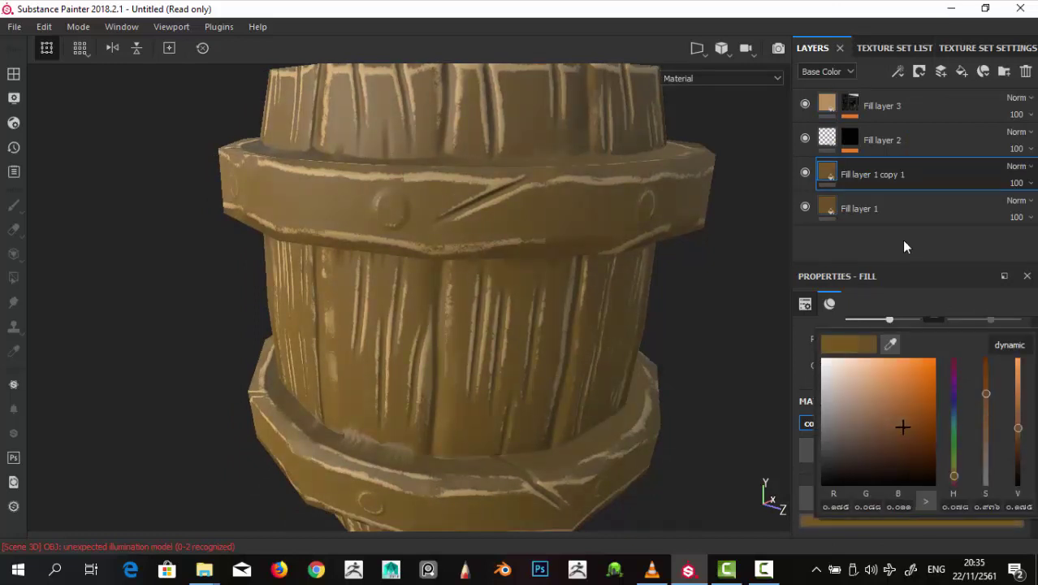
Step: Add a black mask to Fill layer 1 copy 1 with a Grunge Dust Small fill
right_click(824, 161)
click(859, 183)
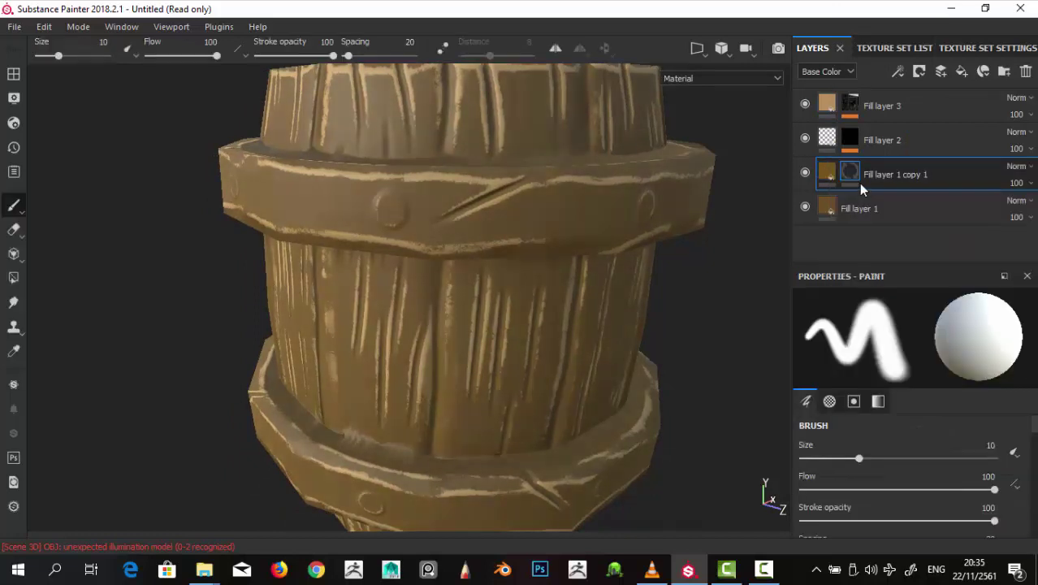
click(898, 72)
click(910, 124)
click(911, 418)
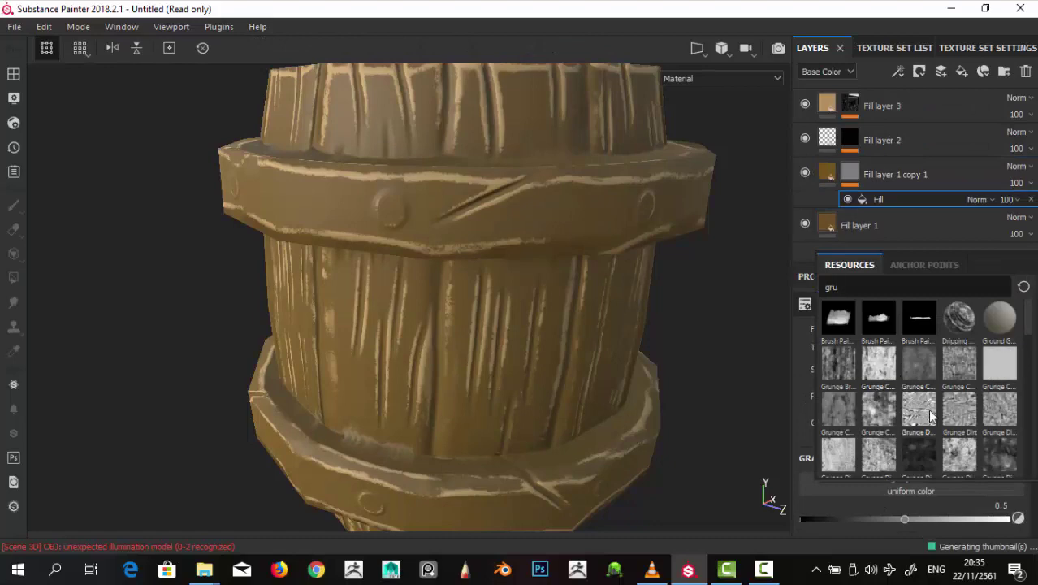
scroll(913, 368, down, 3)
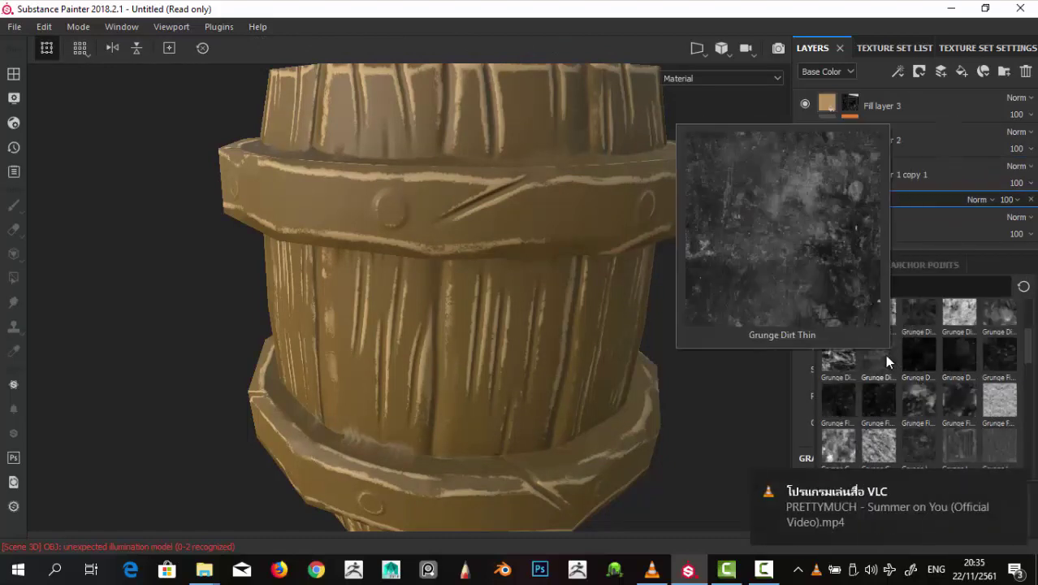
click(920, 360)
scroll(660, 290, up, 3)
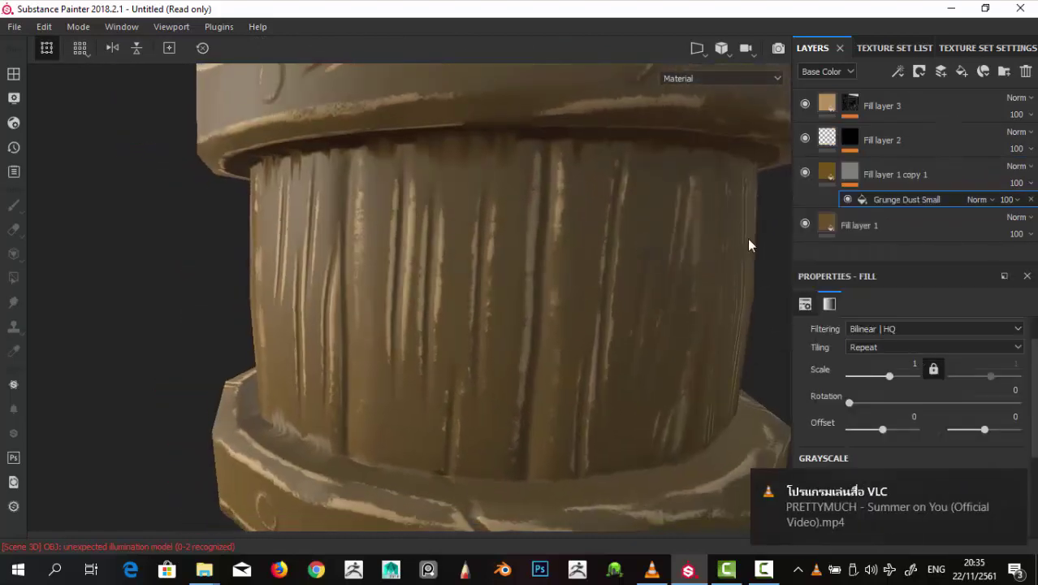
Step: Set brush size 14.75, scale the Grunge Dust Small fill up to 2.14, and adjust its balance
click(826, 171)
scroll(746, 216, down, 2)
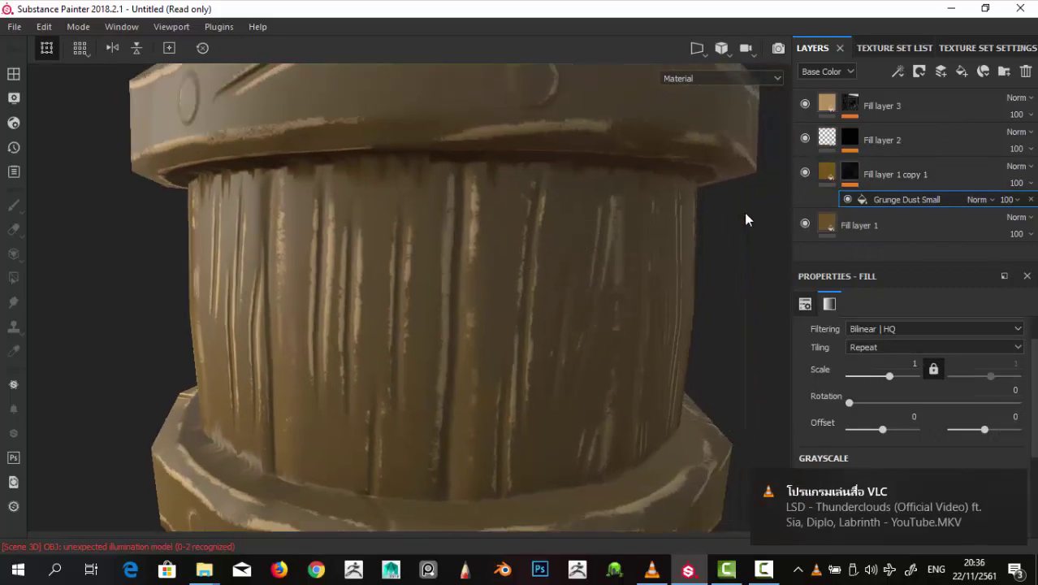
click(848, 172)
drag(859, 459, 872, 459)
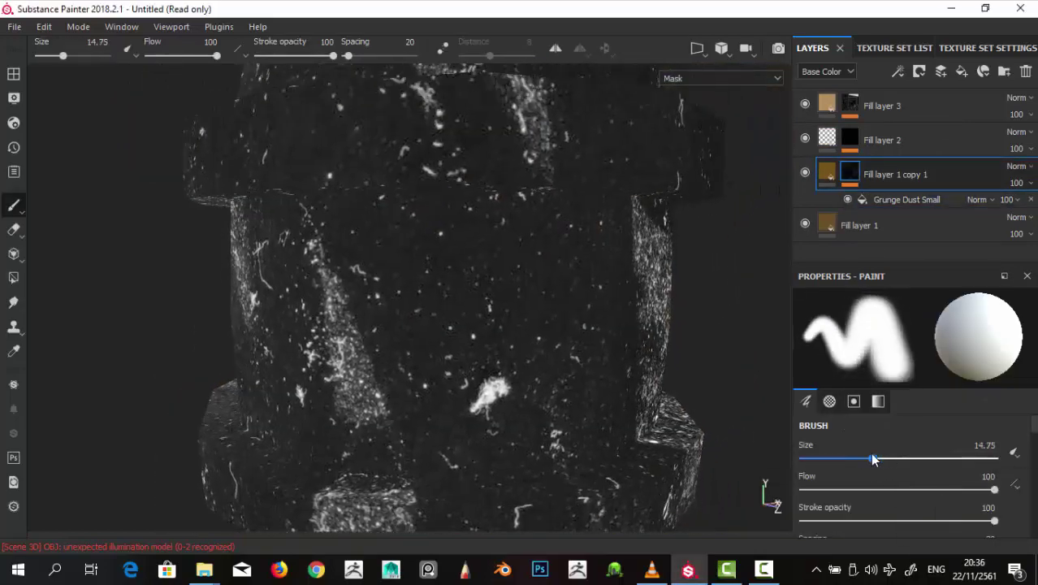
click(885, 196)
drag(879, 376, 890, 378)
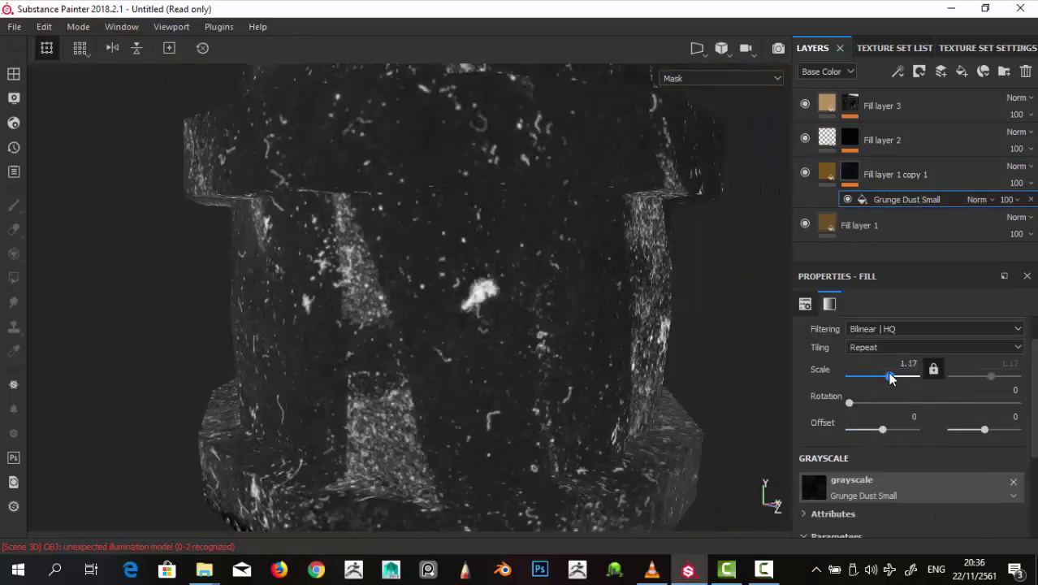
alt+drag(365, 268, 416, 255)
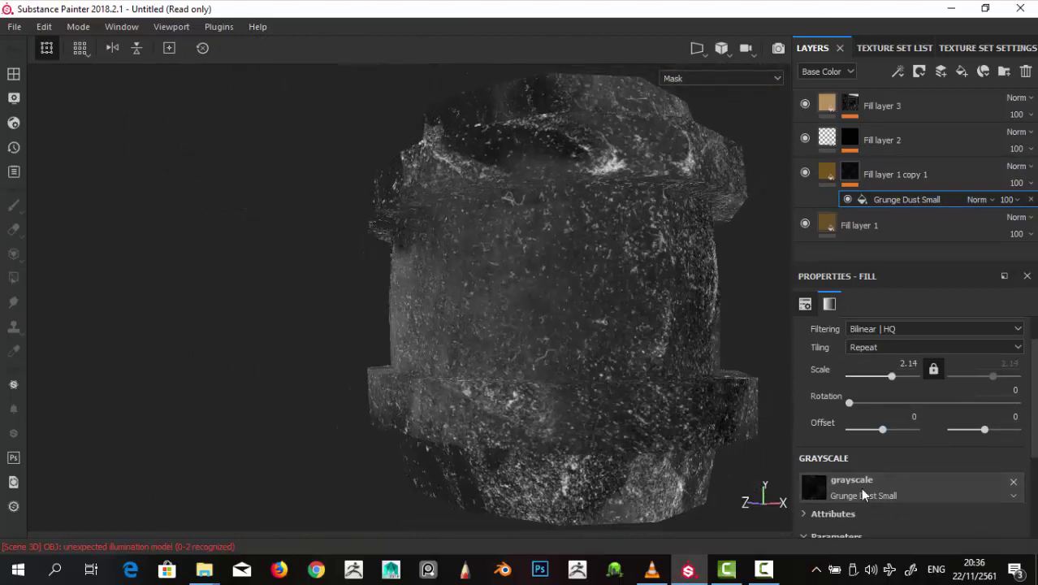
scroll(863, 487, down, 3)
drag(916, 470, 915, 470)
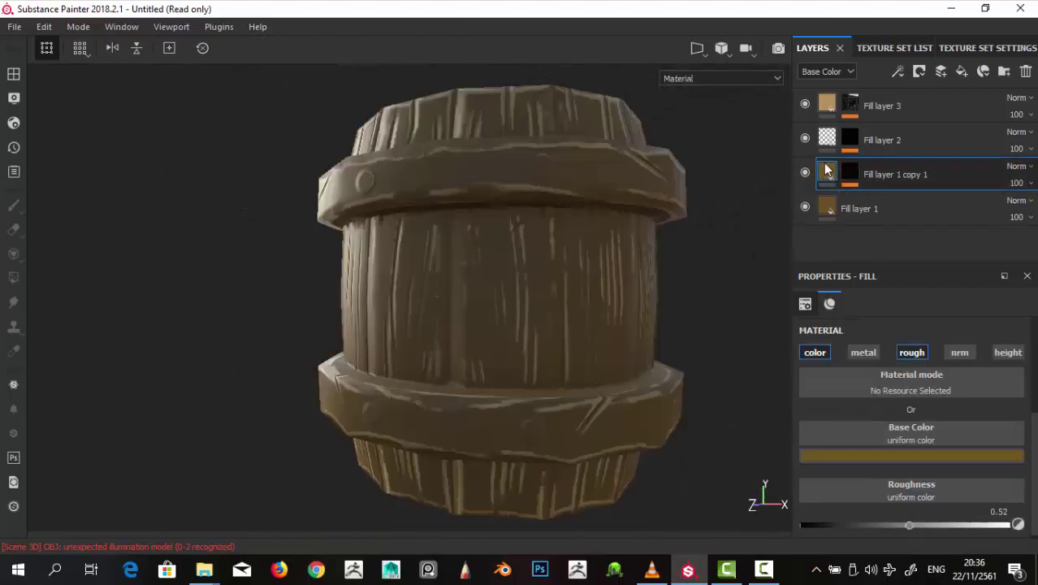
Step: Close the VLC window and lighten Fill layer 1 copy 1's base colour from dark brown to golden
mouse_move(475, 260)
alt+mouse_down()
mouse_move(549, 350)
mouse_move(378, 283)
alt+mouse_up()
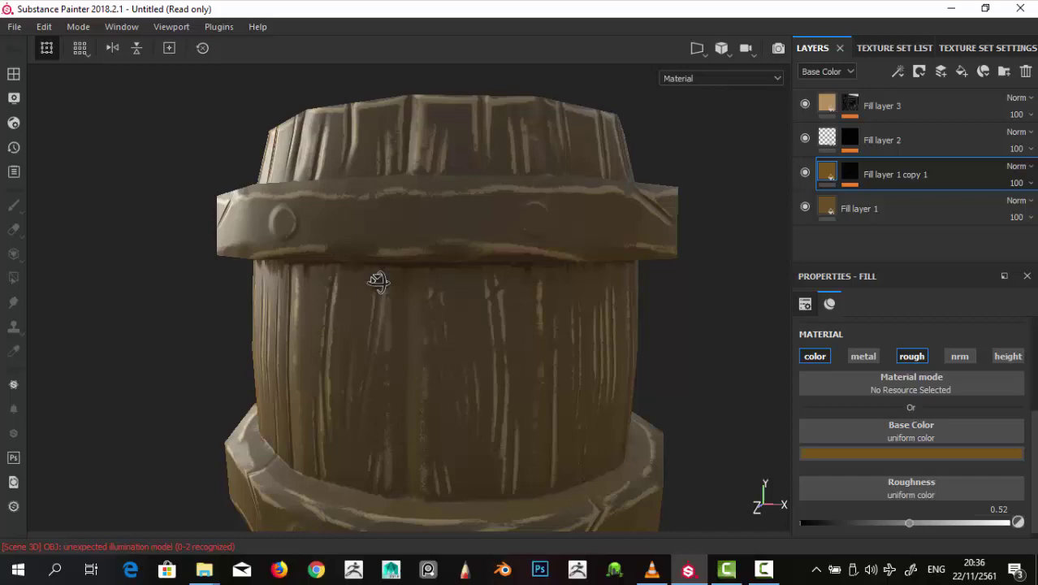
right_click(662, 573)
click(641, 536)
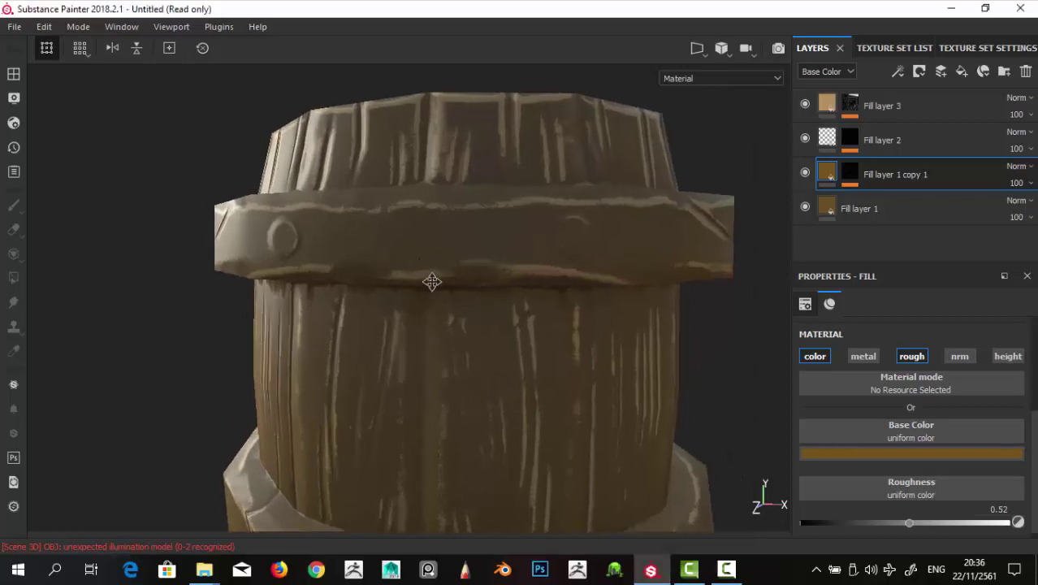
mouse_move(429, 278)
alt+mouse_down()
mouse_move(535, 345)
mouse_move(598, 322)
mouse_move(579, 355)
mouse_move(677, 193)
mouse_move(653, 185)
mouse_move(731, 179)
alt+mouse_up()
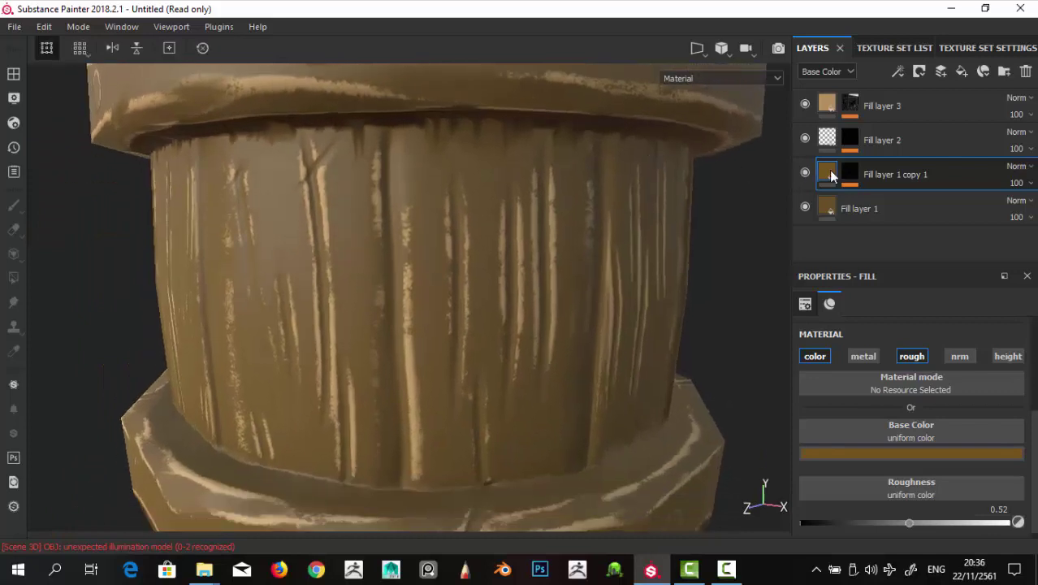
click(854, 452)
mouse_move(894, 381)
mouse_down()
mouse_move(902, 343)
mouse_move(892, 323)
mouse_move(897, 336)
mouse_move(923, 337)
mouse_move(887, 357)
mouse_up()
mouse_move(756, 373)
alt+mouse_down()
mouse_move(693, 376)
mouse_move(576, 207)
mouse_move(259, 246)
mouse_move(290, 225)
mouse_move(538, 266)
mouse_move(528, 274)
mouse_move(562, 306)
mouse_move(626, 299)
mouse_move(498, 204)
mouse_move(715, 211)
alt+mouse_up()
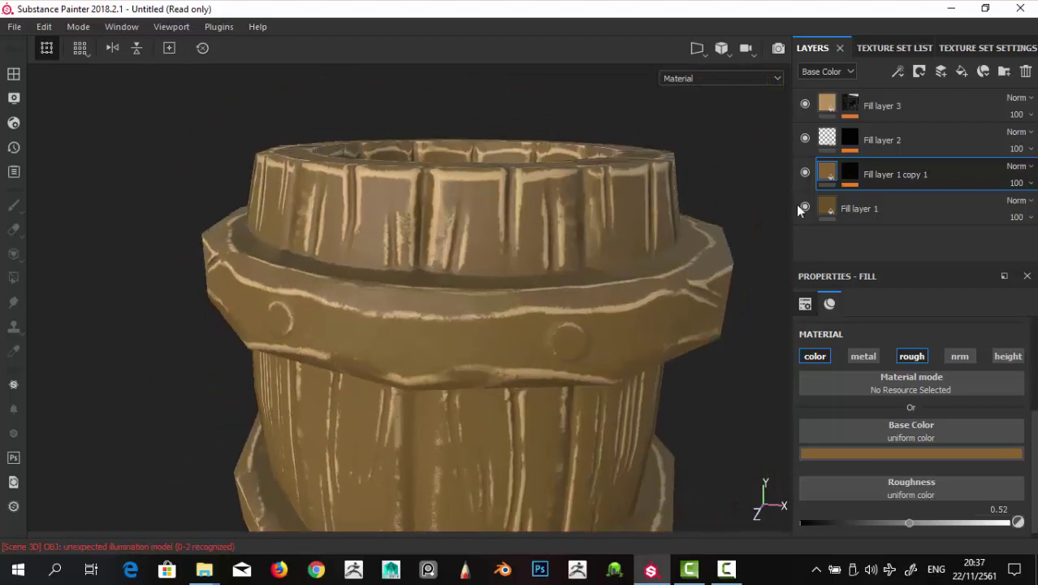
Step: Shift Fill layer 1's base colour hue toward a warm brown
click(820, 209)
click(906, 454)
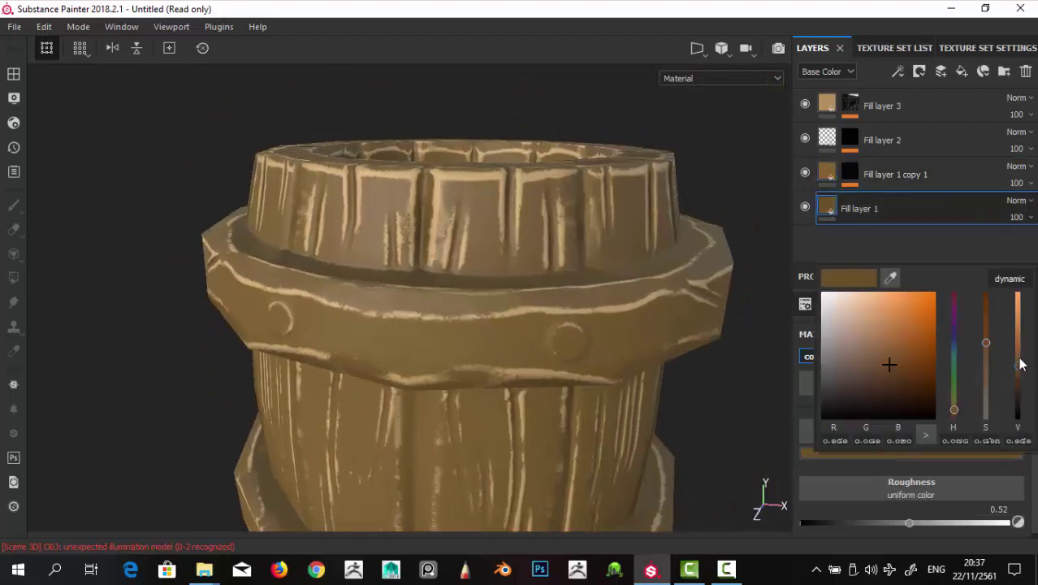
mouse_move(551, 290)
alt+right_down()
mouse_move(505, 203)
mouse_move(538, 225)
alt+right_up()
click(946, 453)
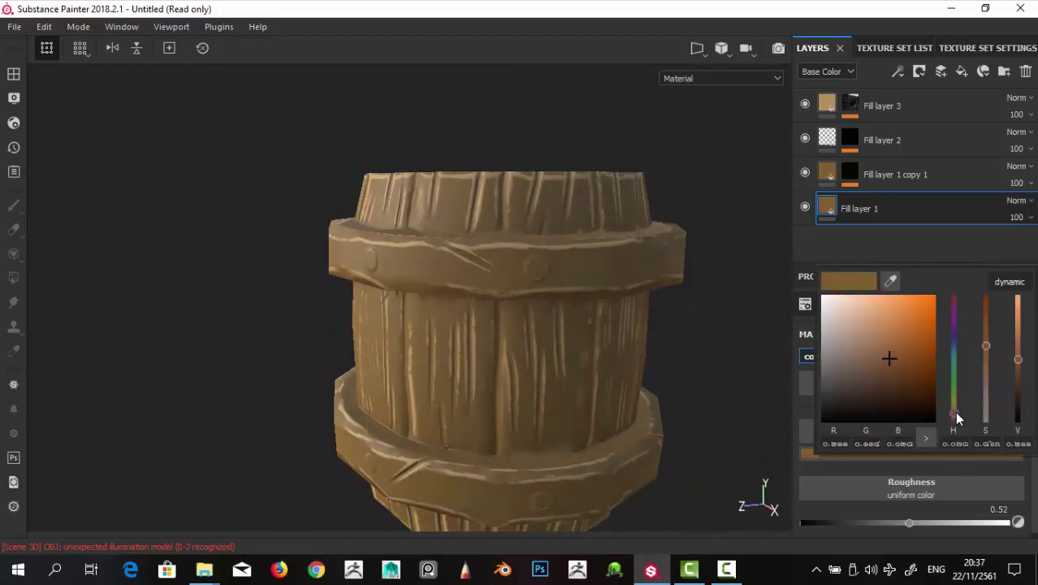
drag(955, 411, 959, 411)
mouse_move(889, 365)
mouse_down()
mouse_move(884, 400)
mouse_move(911, 375)
mouse_move(897, 376)
mouse_up()
Step: Lighten Fill layer 1's colour to golden tan with more saturation and adjusted brightness
alt+drag(488, 341, 492, 295)
scroll(491, 295, up, 3)
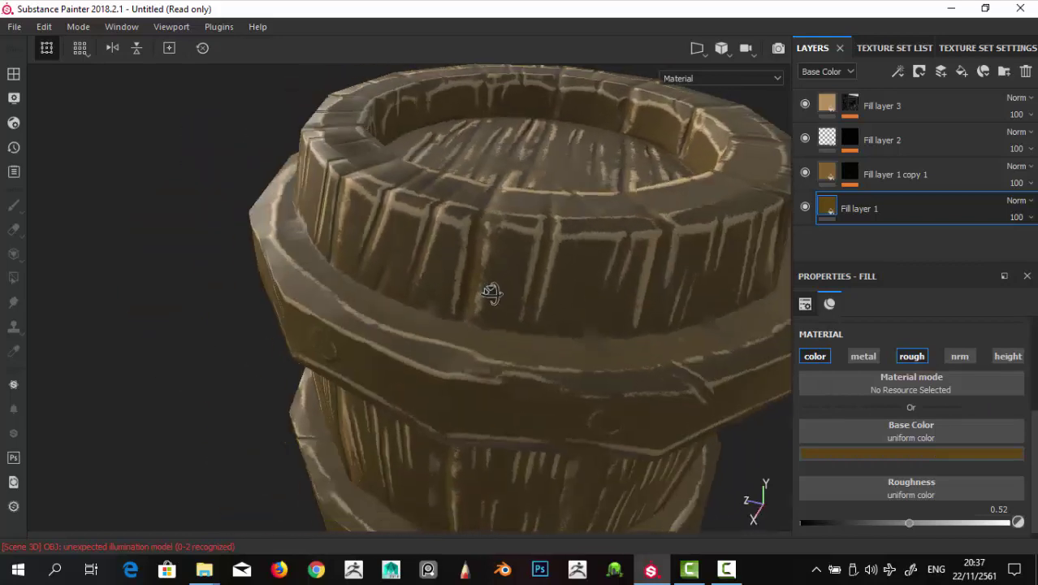
click(894, 452)
drag(885, 411, 905, 355)
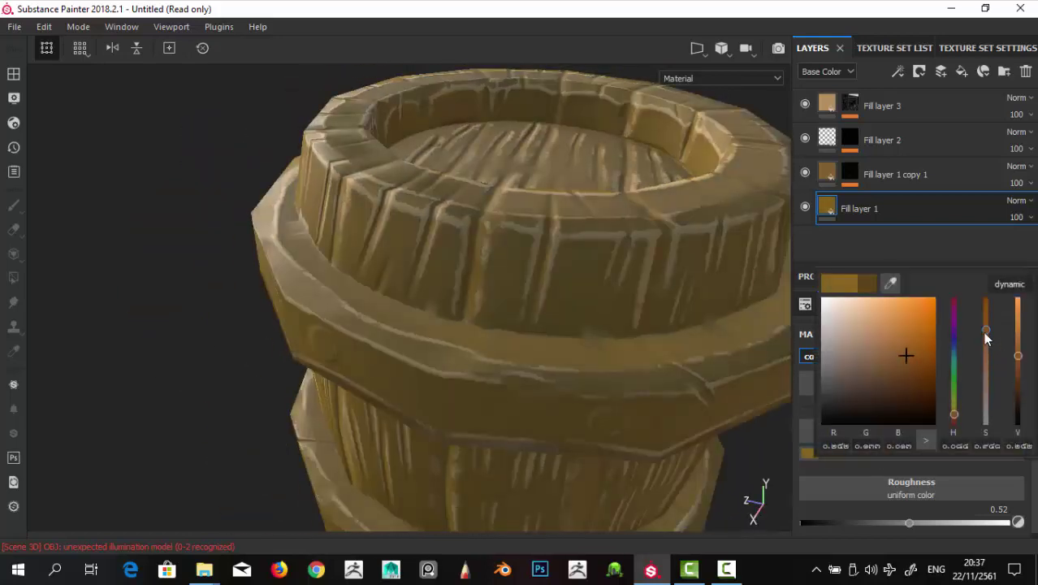
drag(984, 328, 984, 322)
drag(1013, 355, 1016, 357)
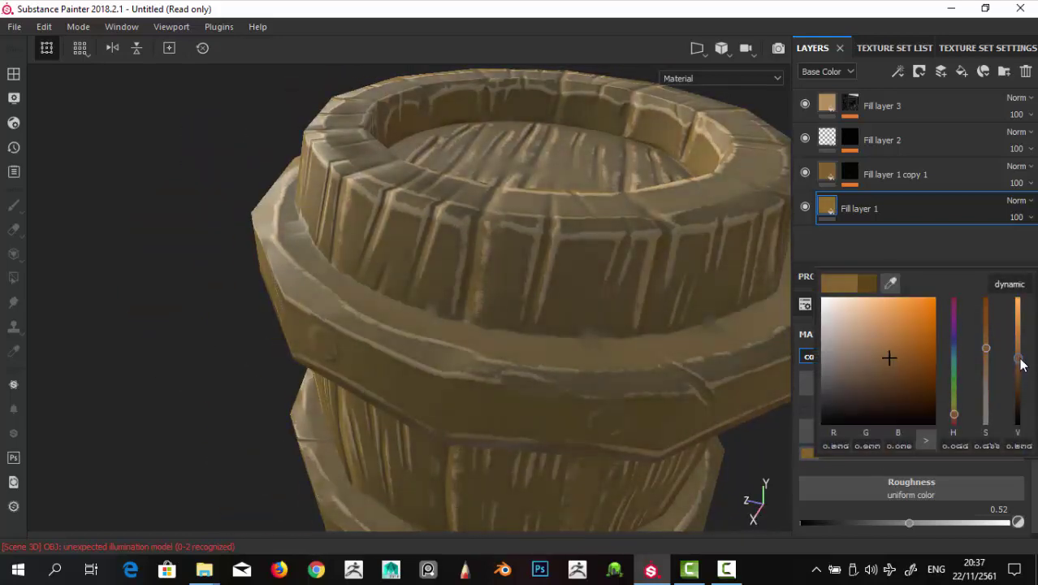
Step: Orbit, zoom and pan around the barrel to review the golden-tan wood
alt+drag(528, 244, 635, 287)
alt+right_drag(635, 288, 571, 139)
mouse_move(570, 139)
alt+mouse_down()
mouse_move(546, 127)
mouse_move(431, 144)
alt+mouse_up()
alt+right_drag(432, 144, 389, 179)
mouse_move(390, 178)
alt+mouse_down()
mouse_move(415, 256)
mouse_move(163, 234)
alt+mouse_up()
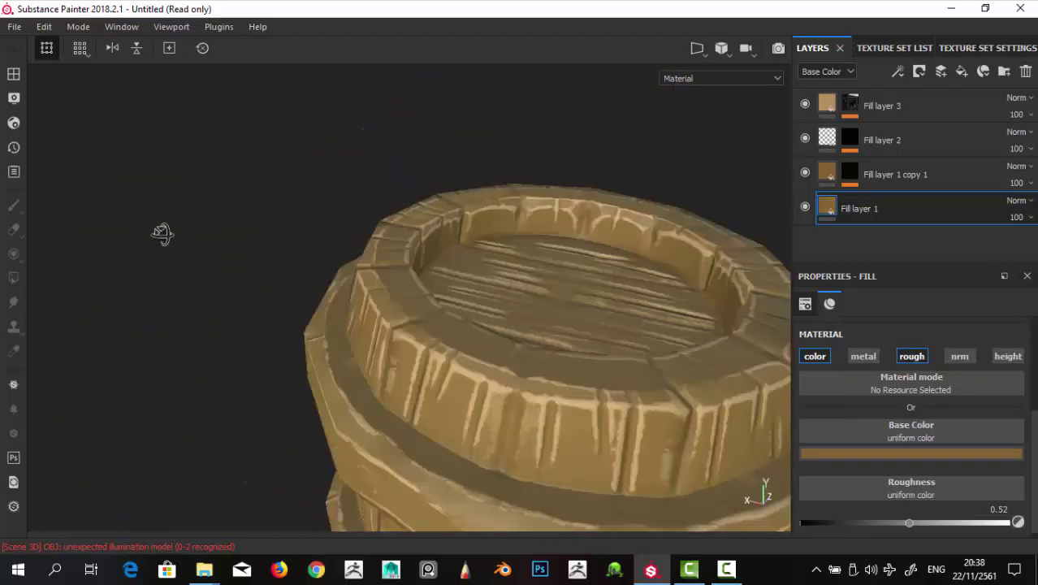
mouse_move(162, 234)
alt+middle_down()
mouse_move(510, 336)
mouse_move(353, 202)
alt+middle_up()
alt+right_drag(353, 201, 413, 204)
alt+drag(413, 204, 487, 231)
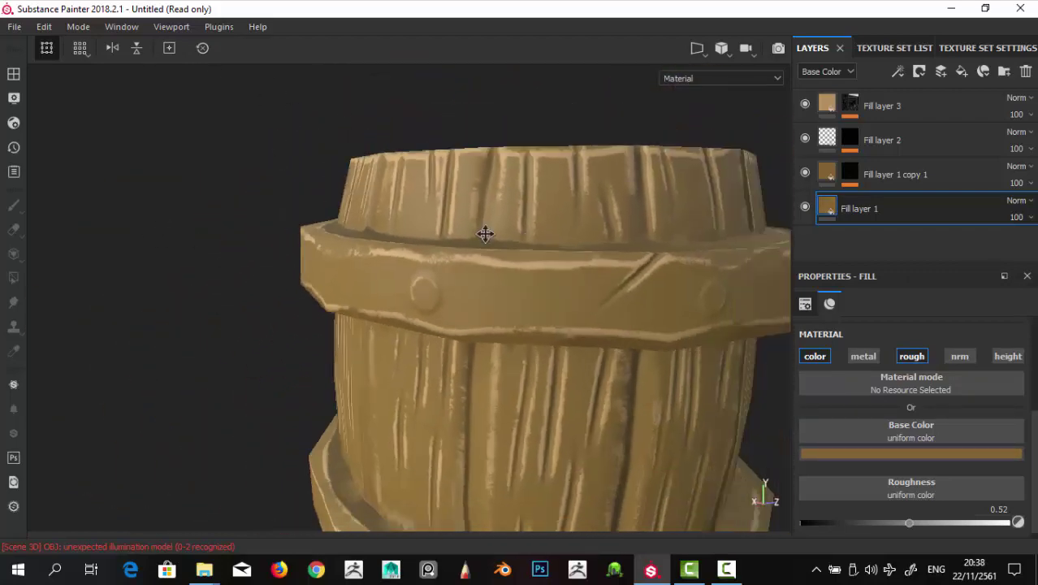
mouse_move(487, 231)
alt+right_down()
mouse_move(378, 174)
mouse_move(504, 173)
alt+right_up()
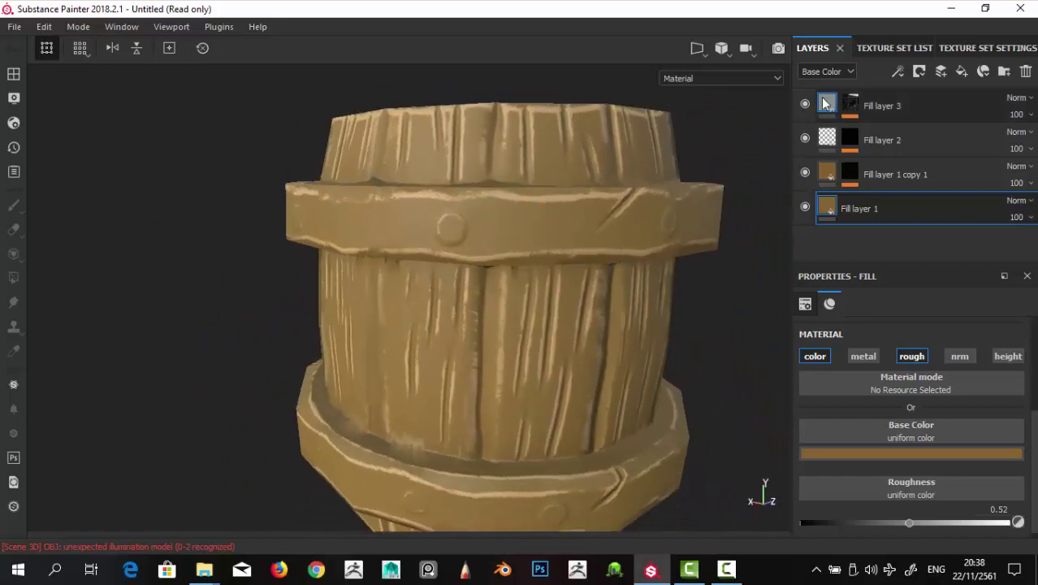
Step: Duplicate Fill layer 3 and give the copy a darker base colour
right_click(822, 100)
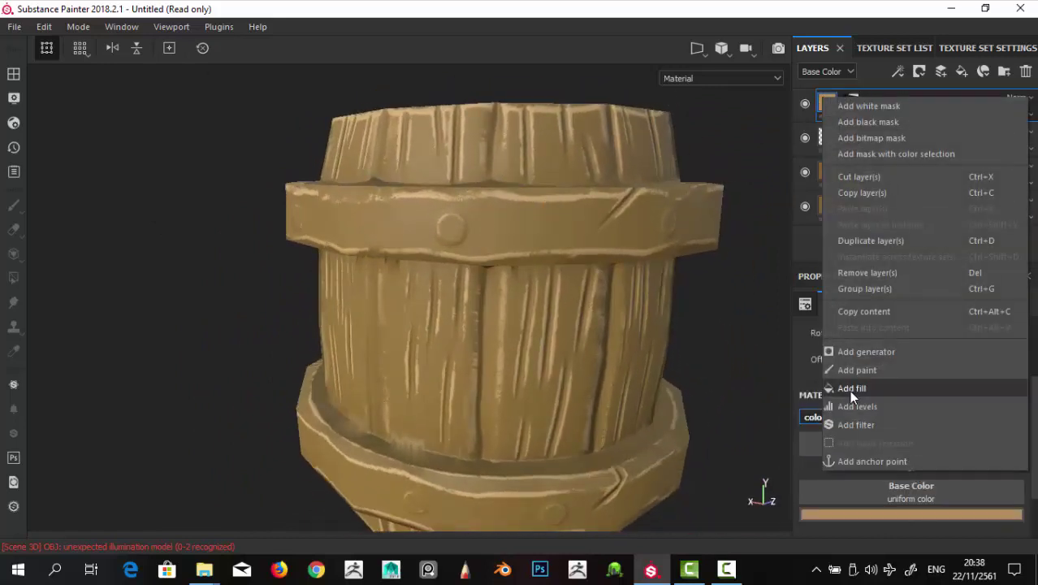
click(874, 241)
click(861, 514)
click(870, 446)
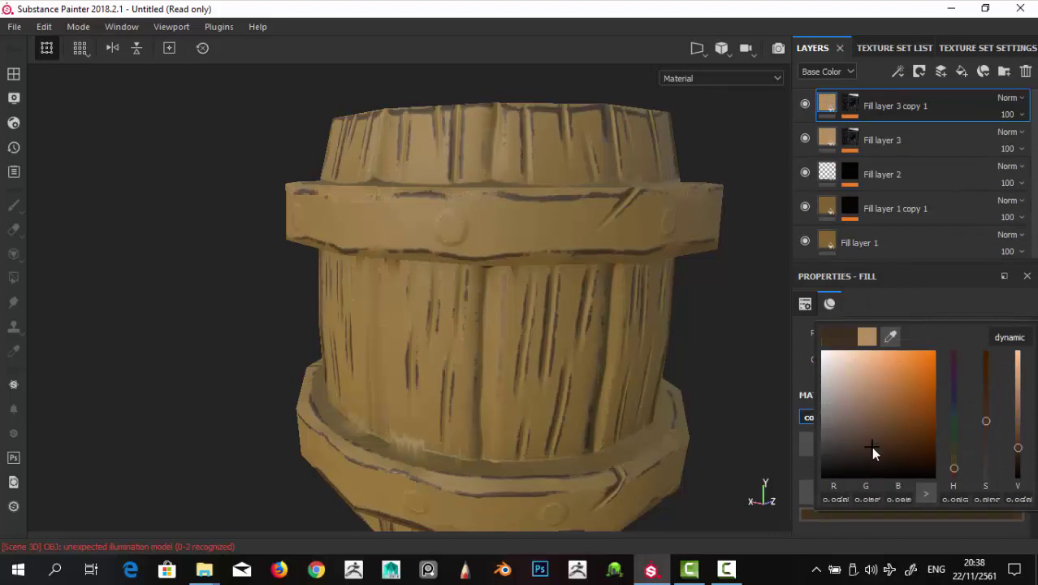
Step: Add an inverted Levels effect to the copy and adjust its mask balance
click(897, 74)
click(907, 167)
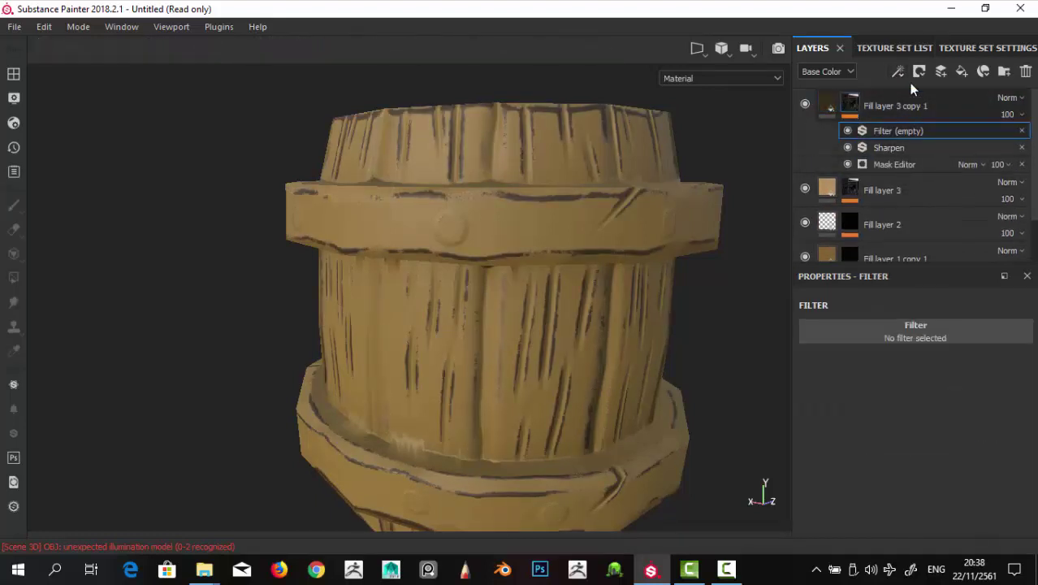
key(ctrl+z)
click(898, 72)
click(921, 147)
click(971, 436)
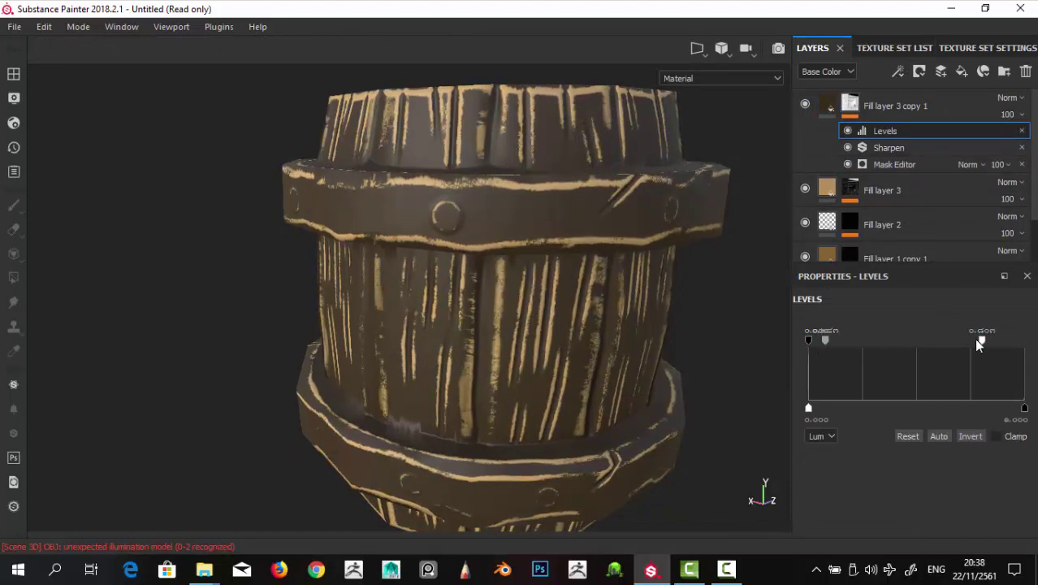
click(902, 165)
mouse_move(947, 422)
mouse_down()
mouse_move(885, 422)
mouse_move(1011, 431)
mouse_up()
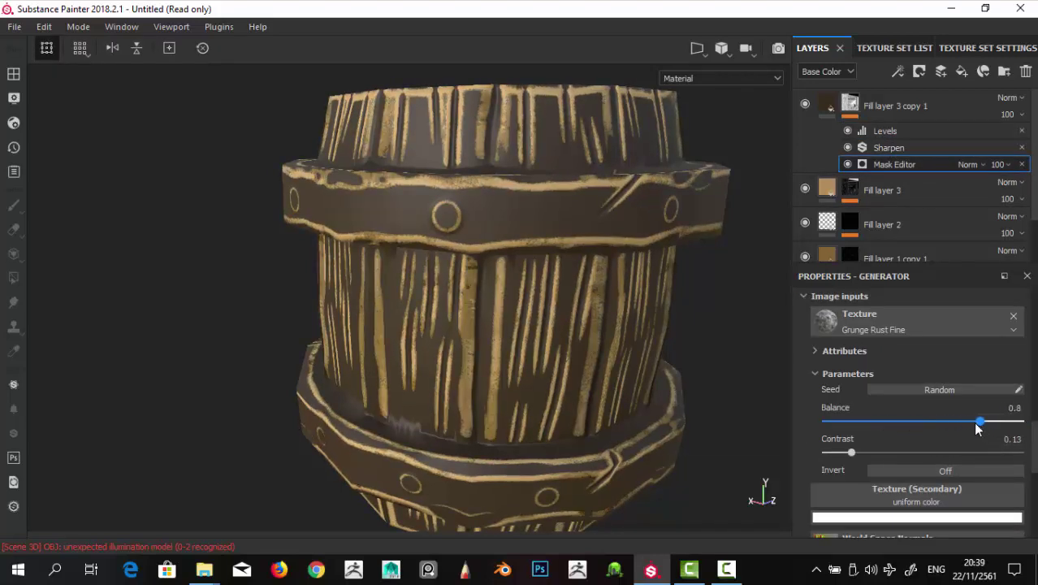
Step: Try Sharpen at 2.32 intensity, remove it, and re-invert the Levels output
mouse_move(682, 341)
alt+mouse_down()
mouse_move(655, 313)
mouse_move(637, 366)
mouse_move(670, 149)
alt+mouse_up()
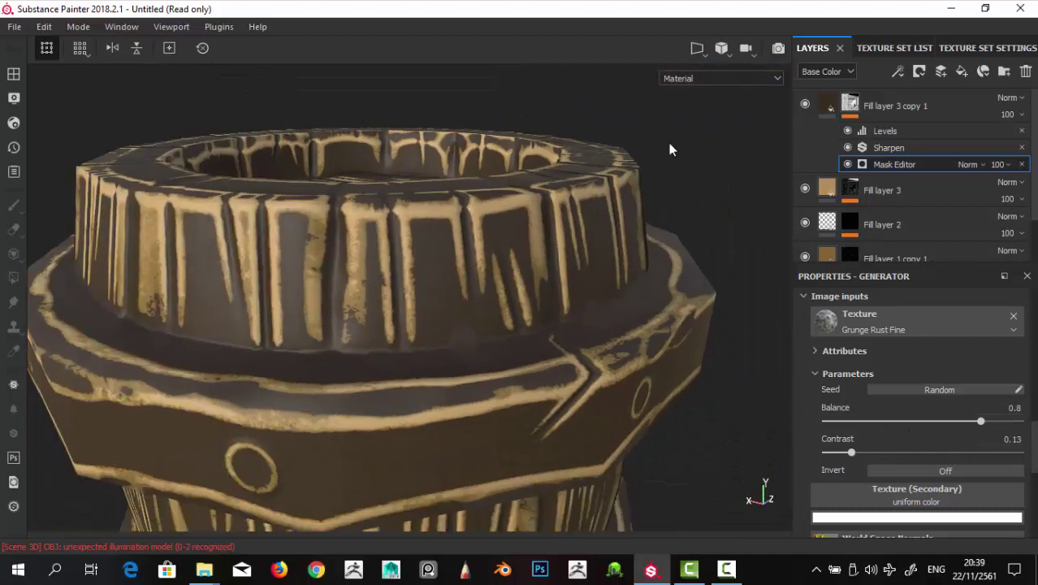
click(885, 149)
drag(841, 429, 939, 451)
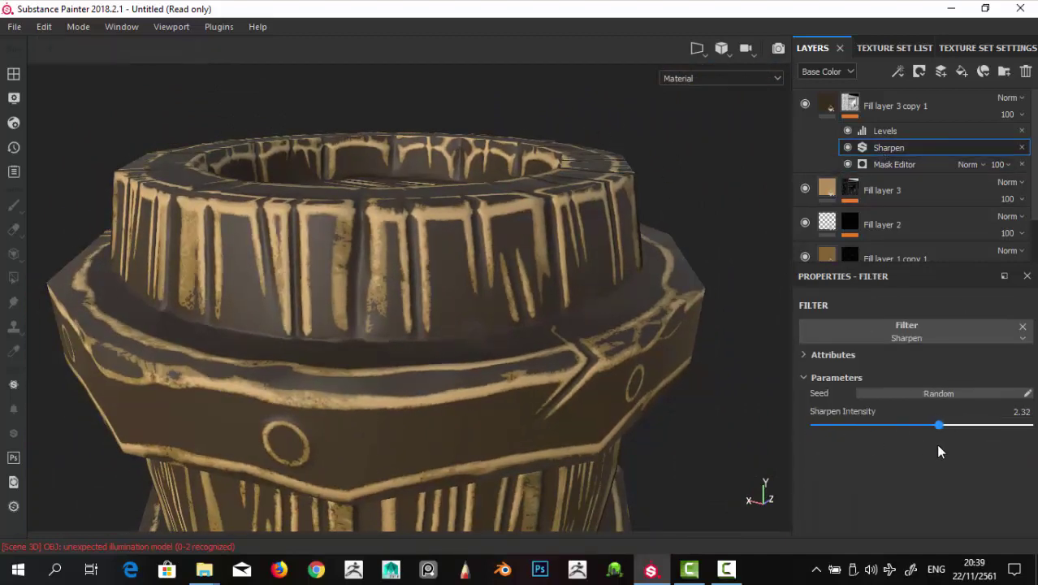
click(1022, 147)
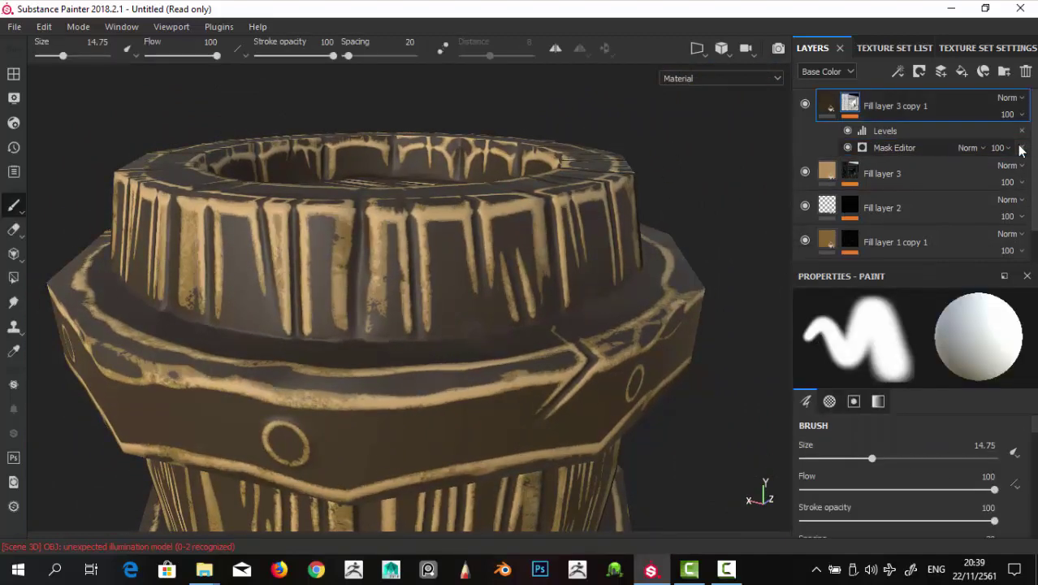
alt+drag(366, 244, 381, 341)
click(885, 130)
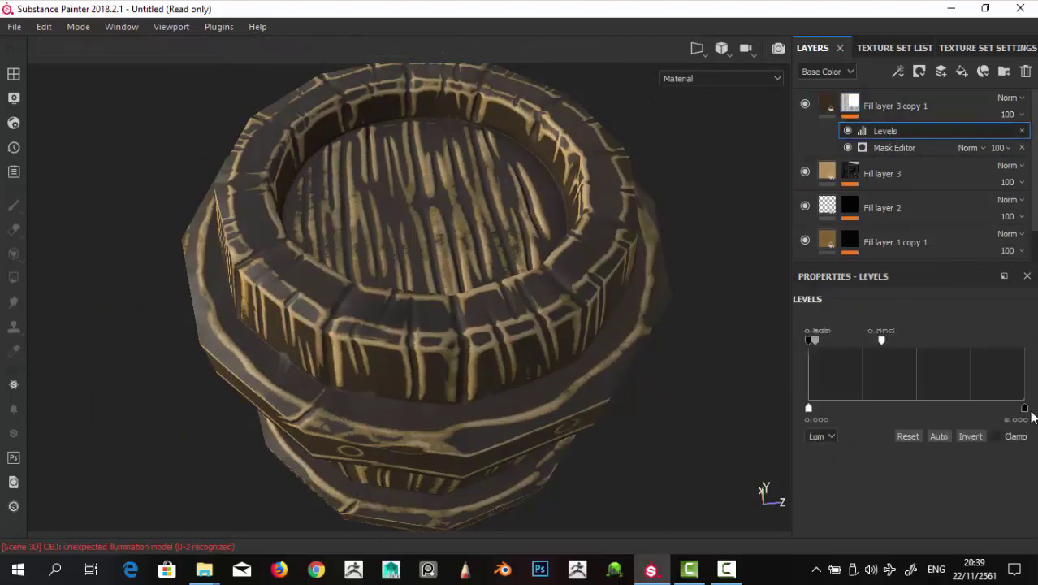
click(971, 436)
Step: Remove Levels, invert the Grunge Rust Fine generator, and lower its balance to reveal dark cracks
click(971, 436)
click(893, 147)
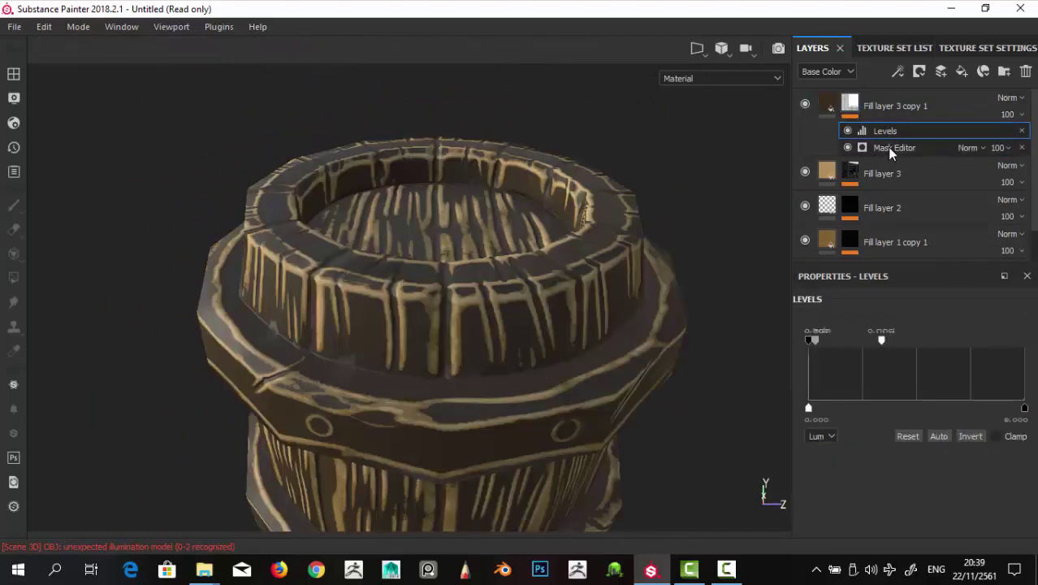
drag(913, 431, 1014, 418)
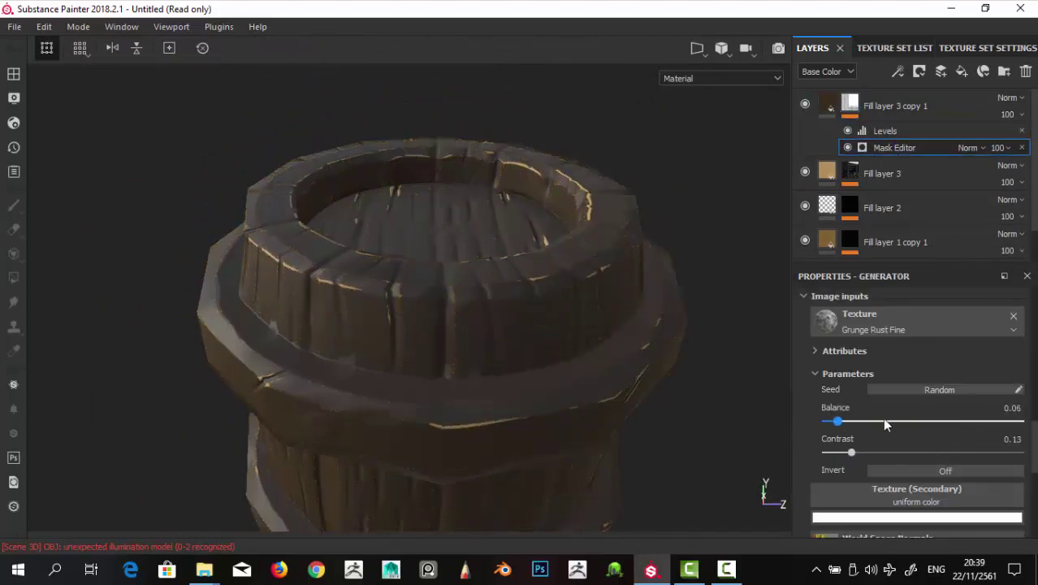
click(941, 471)
click(1022, 131)
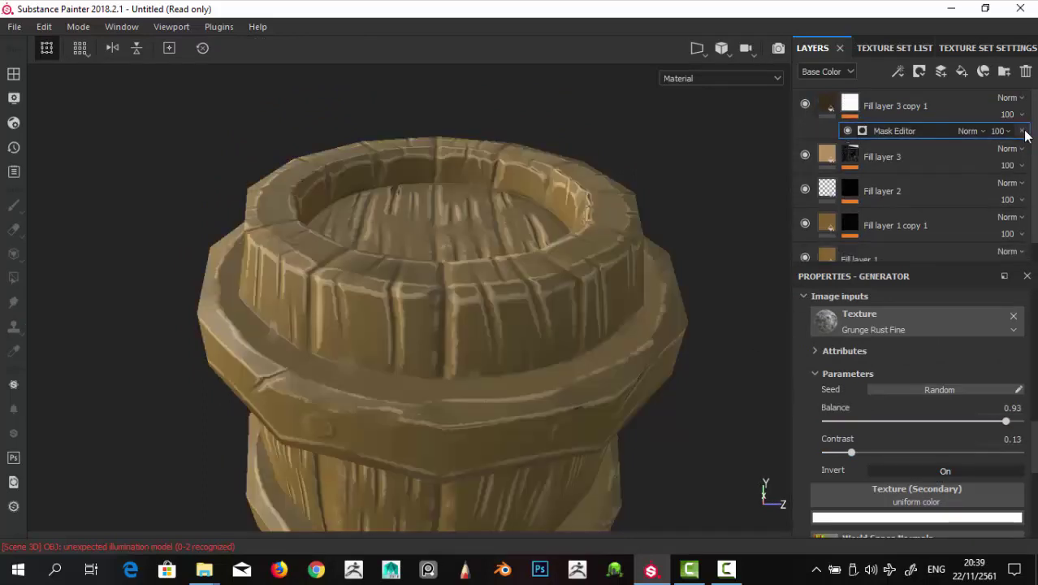
alt+drag(617, 244, 688, 232)
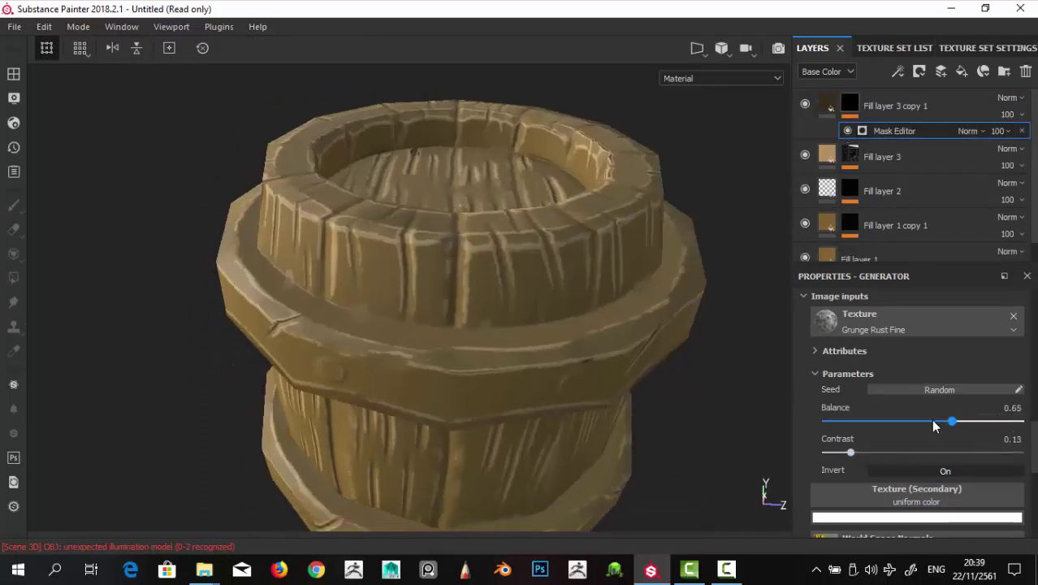
mouse_move(934, 426)
mouse_down()
mouse_move(955, 432)
mouse_move(851, 429)
mouse_move(1004, 436)
mouse_up()
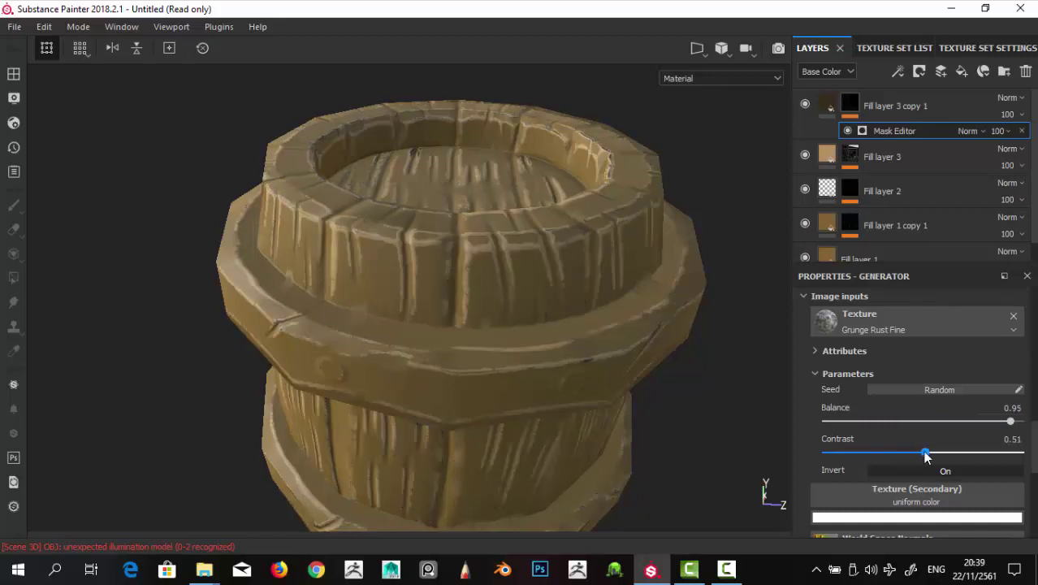
mouse_move(936, 431)
mouse_down()
mouse_move(948, 430)
mouse_move(933, 433)
mouse_up()
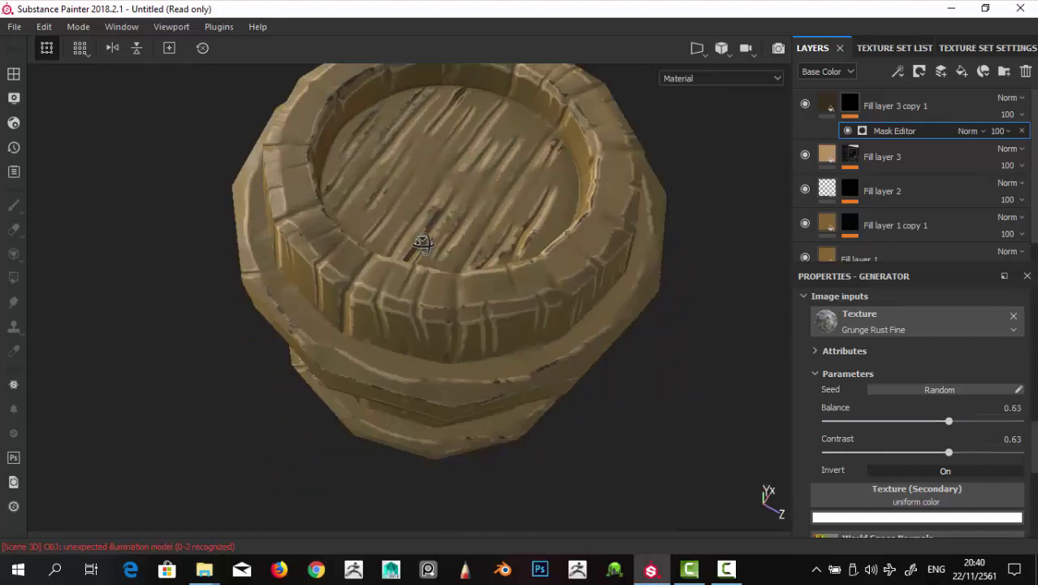
alt+drag(422, 243, 651, 243)
Step: Lighten Fill layer 3 copy 1's base colour to a golden ochre
click(827, 106)
click(891, 515)
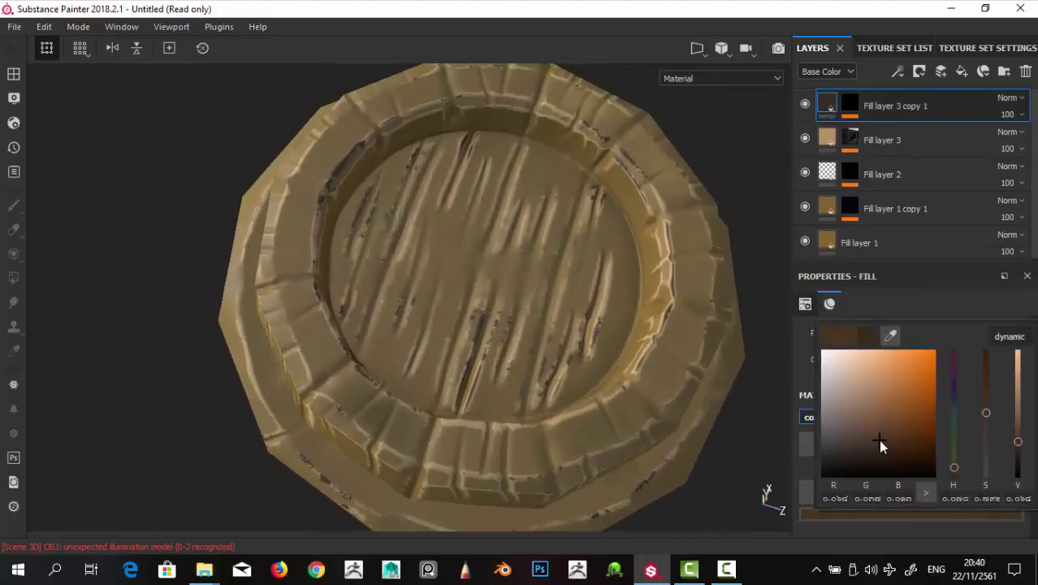
mouse_move(881, 441)
mouse_down()
mouse_move(915, 411)
mouse_move(905, 370)
mouse_move(871, 400)
mouse_up()
mouse_move(617, 341)
alt+mouse_down()
mouse_move(535, 257)
mouse_move(618, 341)
alt+mouse_up()
click(854, 518)
mouse_move(888, 401)
mouse_down()
mouse_move(887, 418)
mouse_move(863, 389)
mouse_move(878, 383)
mouse_up()
mouse_move(591, 285)
alt+mouse_down()
mouse_move(750, 303)
mouse_move(572, 235)
mouse_move(462, 157)
mouse_move(575, 308)
mouse_move(628, 228)
mouse_move(753, 290)
mouse_move(517, 285)
alt+mouse_up()
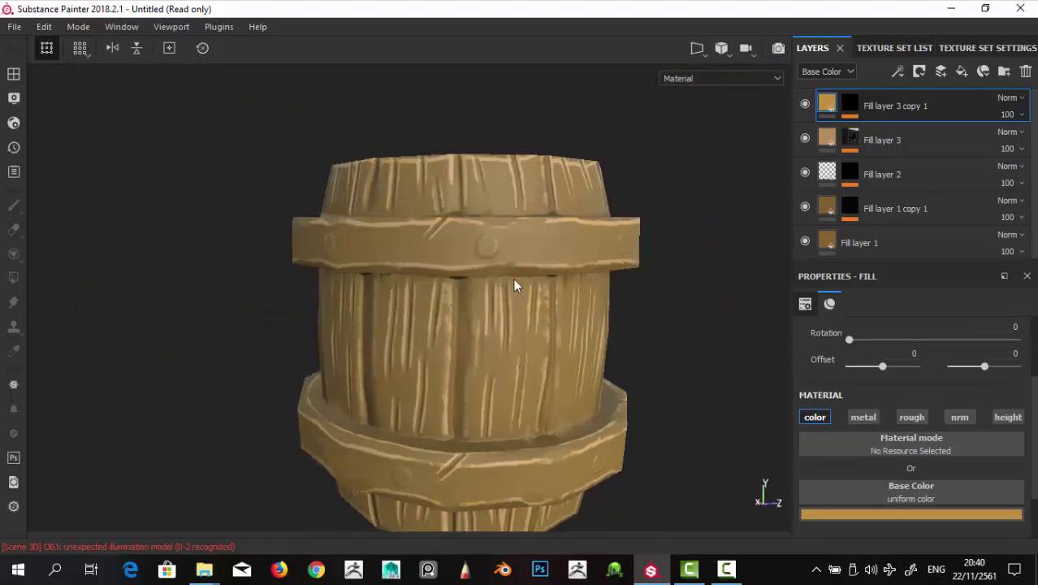
Step: Add a new fill layer with a dark brown base colour
click(959, 73)
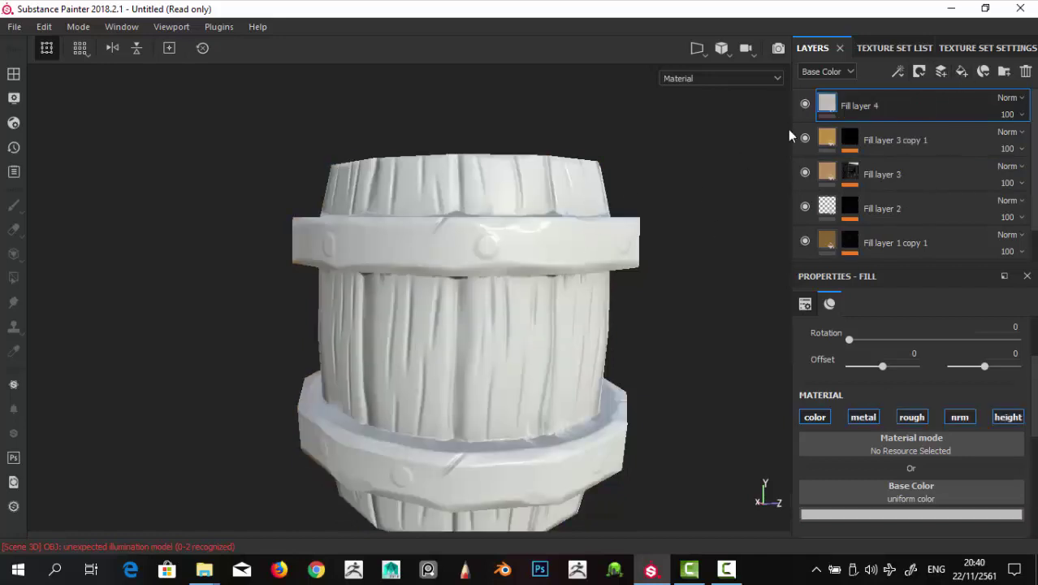
click(841, 520)
click(900, 294)
scroll(905, 487, up, 1)
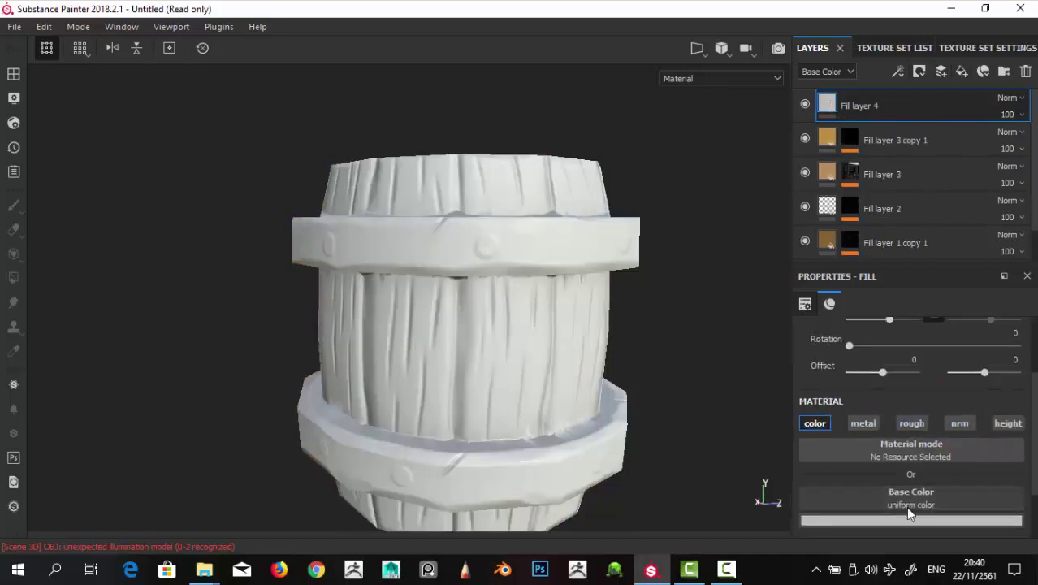
click(906, 516)
click(873, 394)
drag(874, 394, 870, 439)
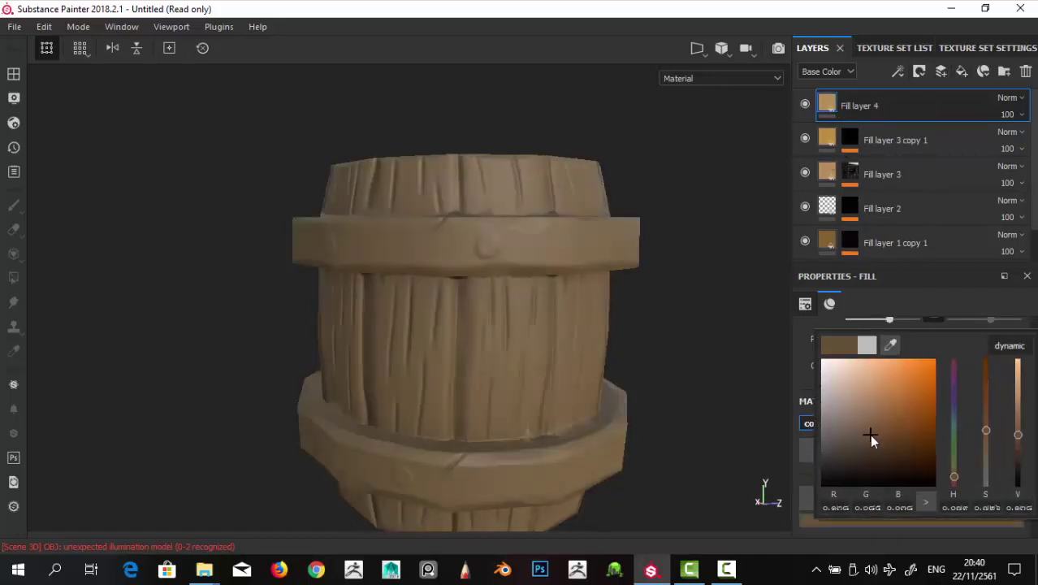
Step: Give the brown layer a bitmap mask filled with barrel_normals_curvature
right_click(849, 121)
click(863, 41)
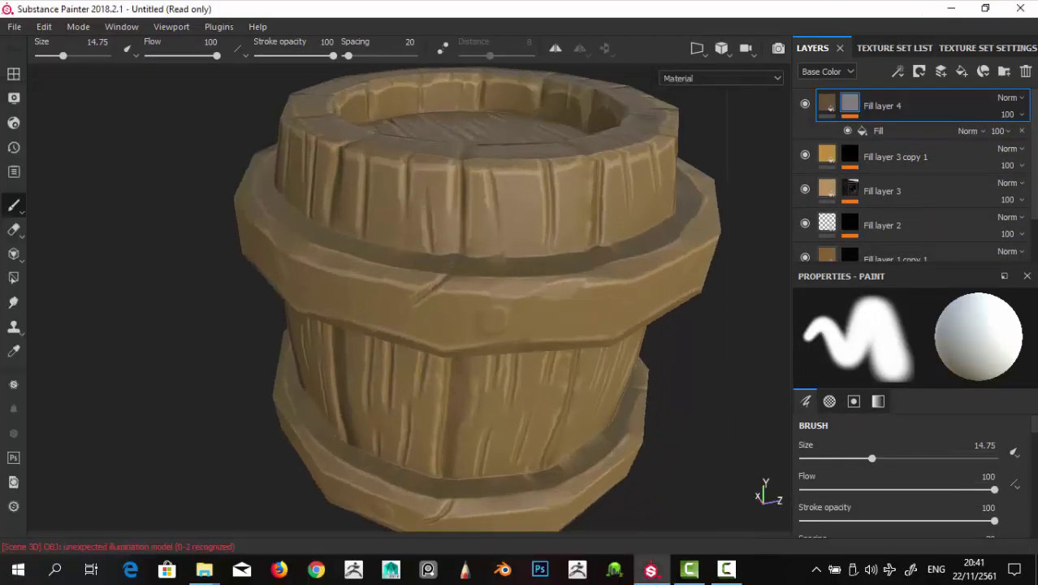
scroll(630, 236, up, 3)
click(889, 130)
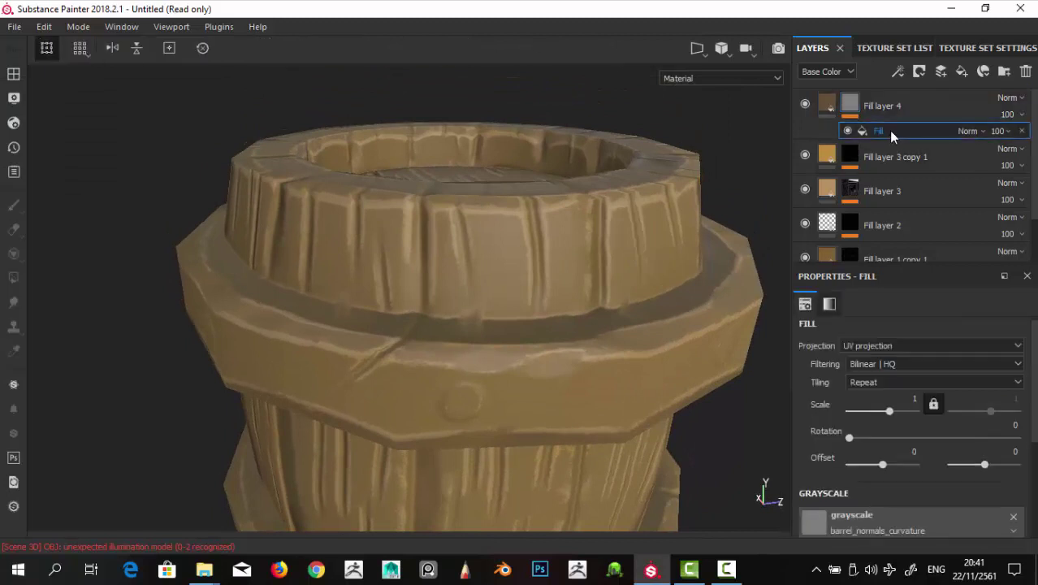
scroll(903, 452, down, 2)
scroll(910, 453, down, 2)
scroll(894, 426, up, 2)
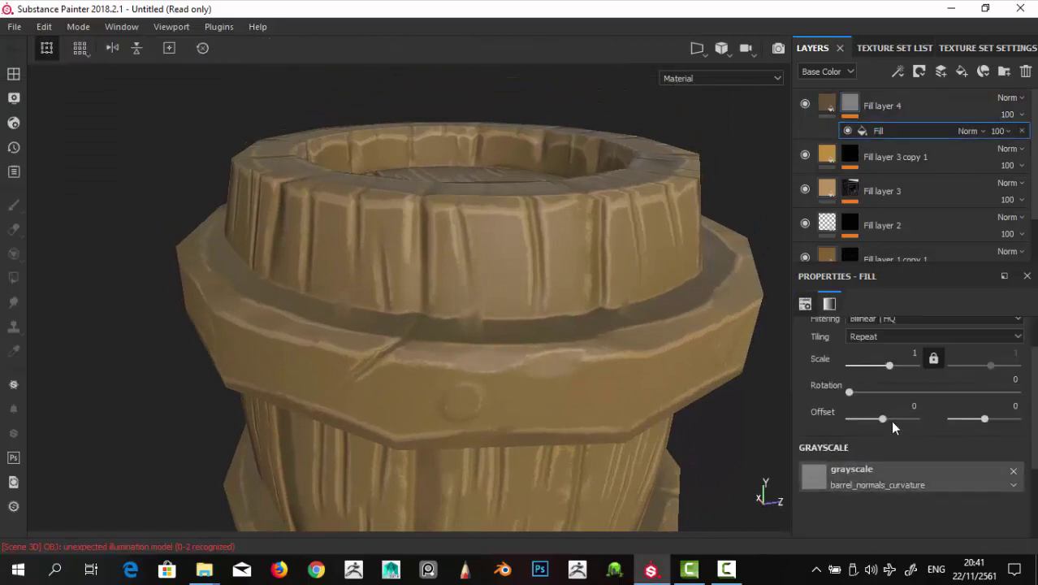
Step: Add a Levels adjustment to the mask, lowering the white point so brown stays in the grooves
right_click(921, 127)
click(916, 148)
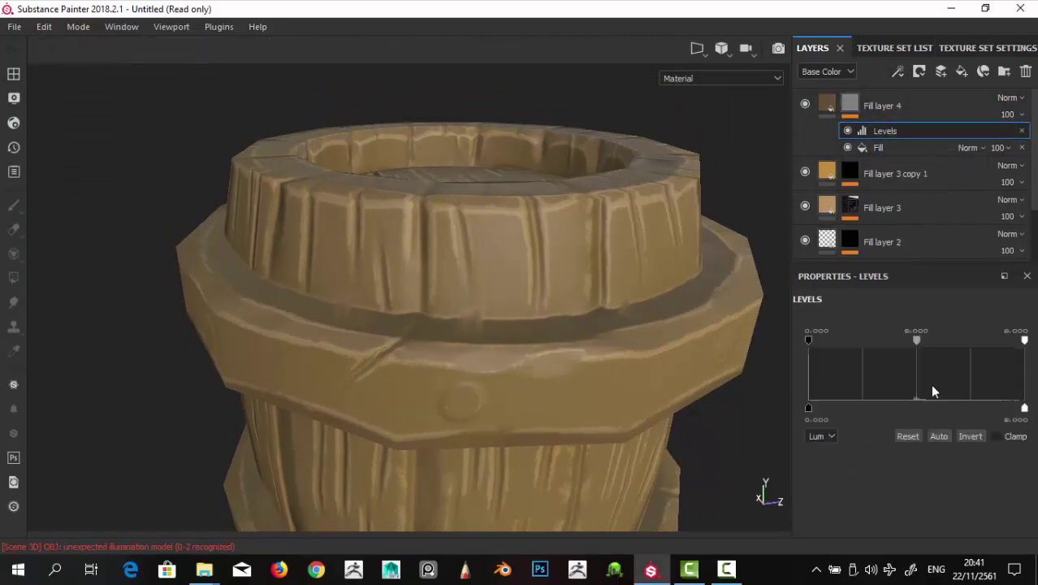
click(978, 436)
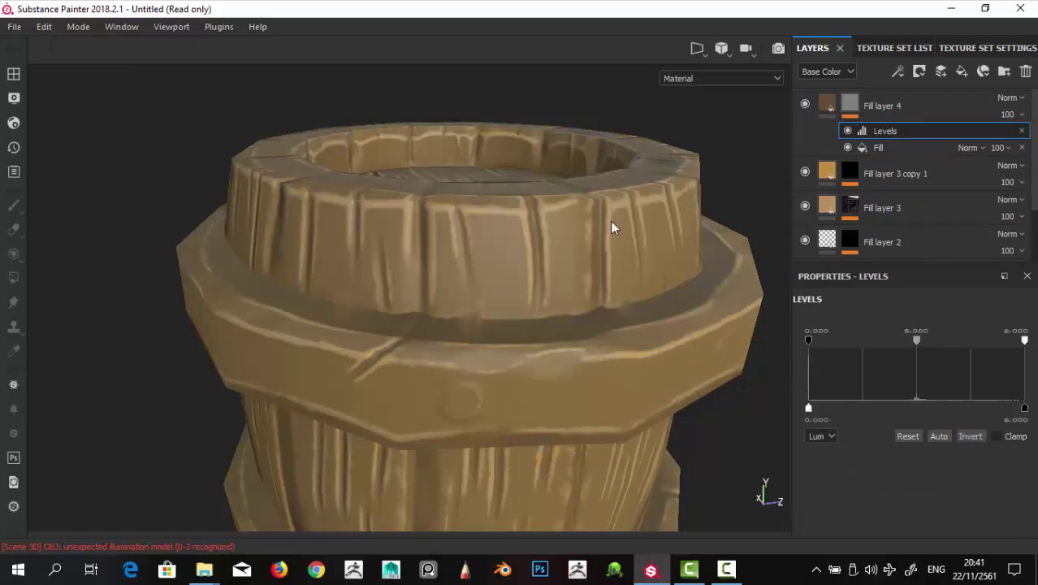
alt+drag(612, 225, 544, 216)
drag(1024, 340, 969, 341)
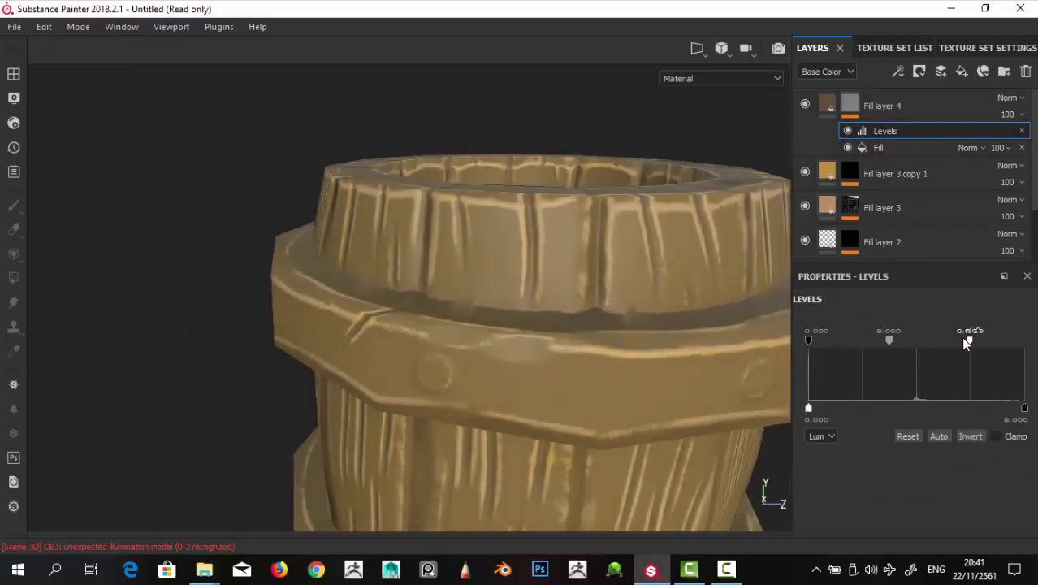
alt+click(850, 102)
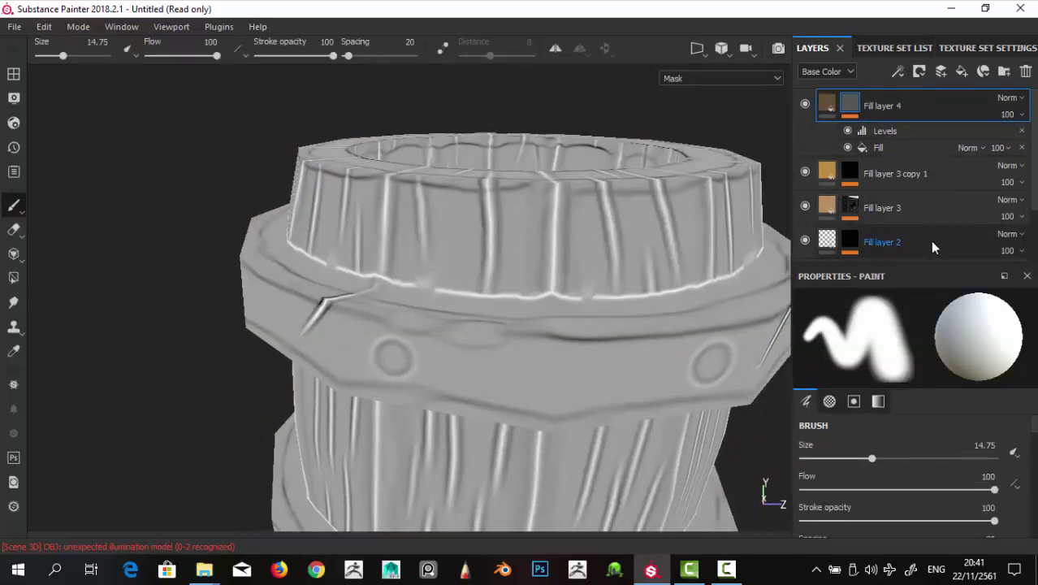
click(904, 136)
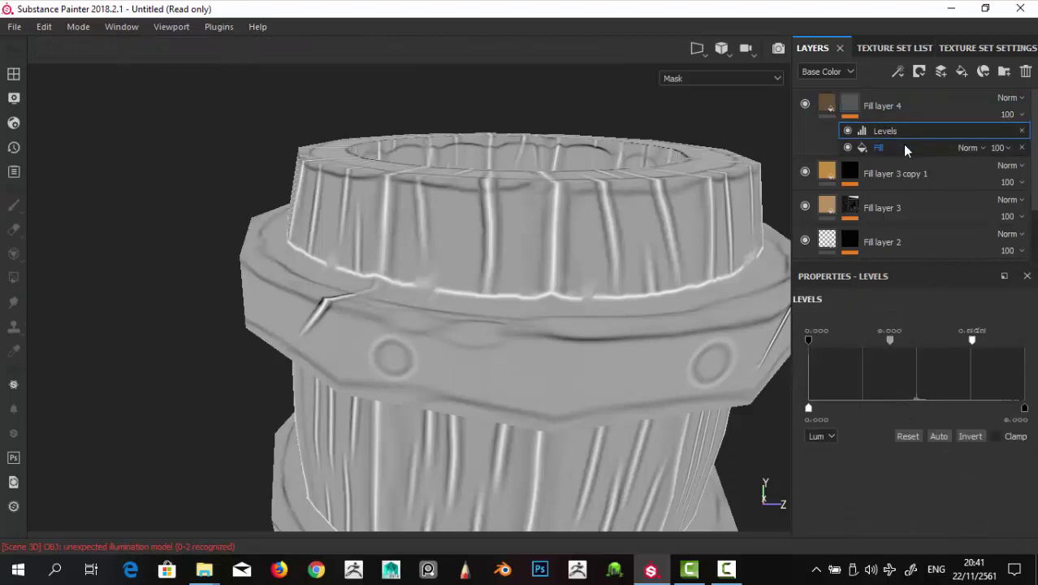
mouse_move(974, 342)
mouse_down()
mouse_move(909, 331)
mouse_move(914, 339)
mouse_up()
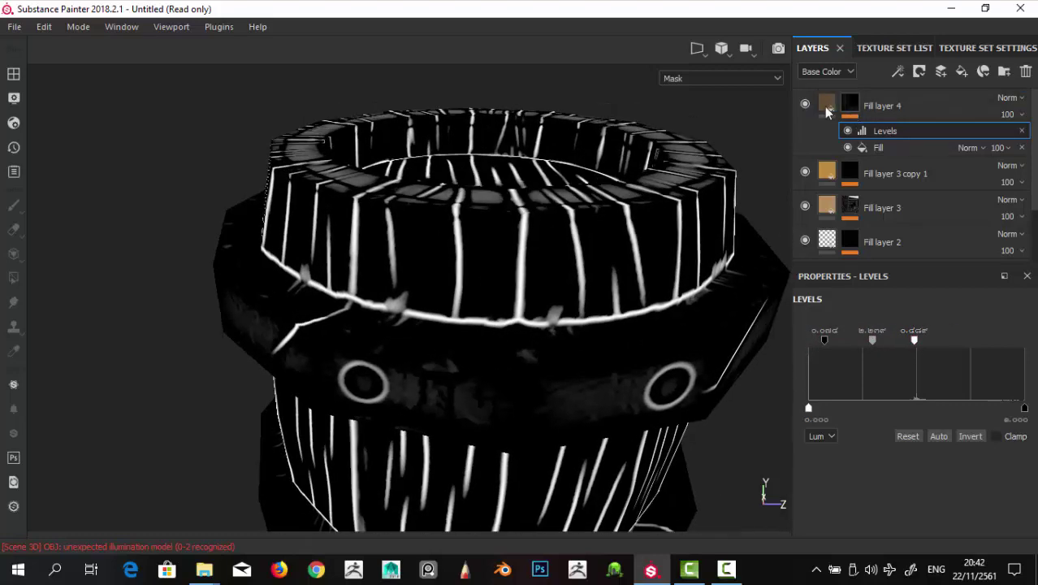
click(827, 108)
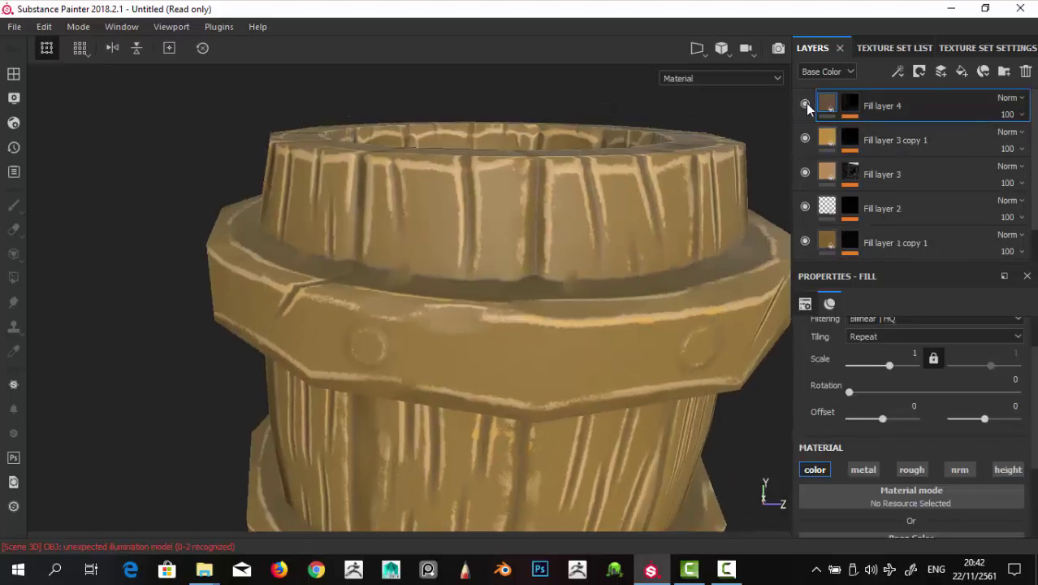
mouse_move(731, 130)
alt+mouse_down()
mouse_move(475, 178)
mouse_move(647, 155)
mouse_move(478, 339)
mouse_move(532, 385)
mouse_move(412, 348)
mouse_move(652, 269)
mouse_move(581, 318)
mouse_move(830, 169)
alt+mouse_up()
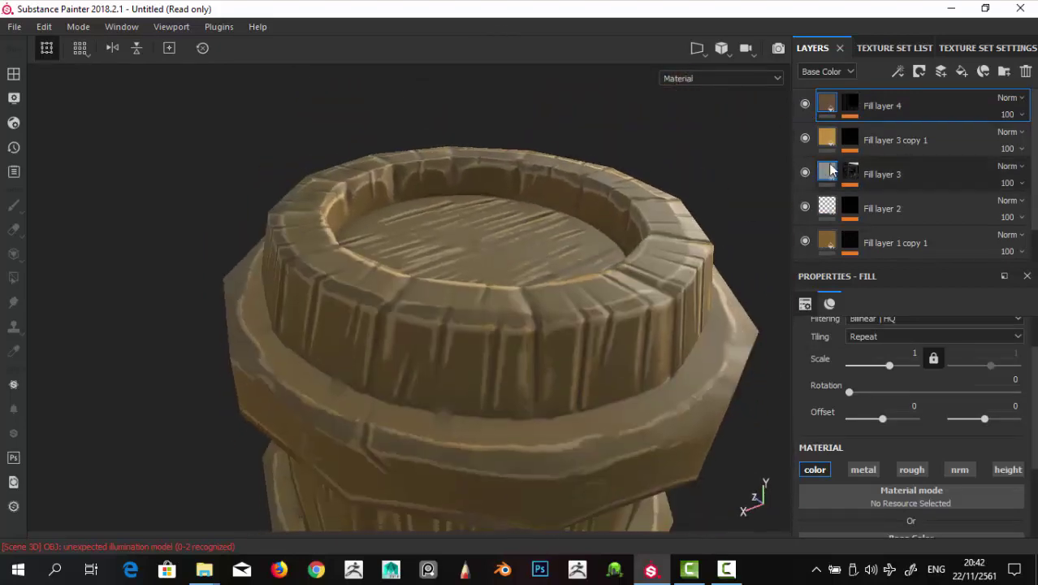
Step: Raise Fill layer 3's grunge mask balance to 0.9
click(848, 171)
click(893, 216)
mouse_move(618, 309)
alt+mouse_down()
mouse_move(660, 274)
mouse_move(715, 341)
alt+mouse_up()
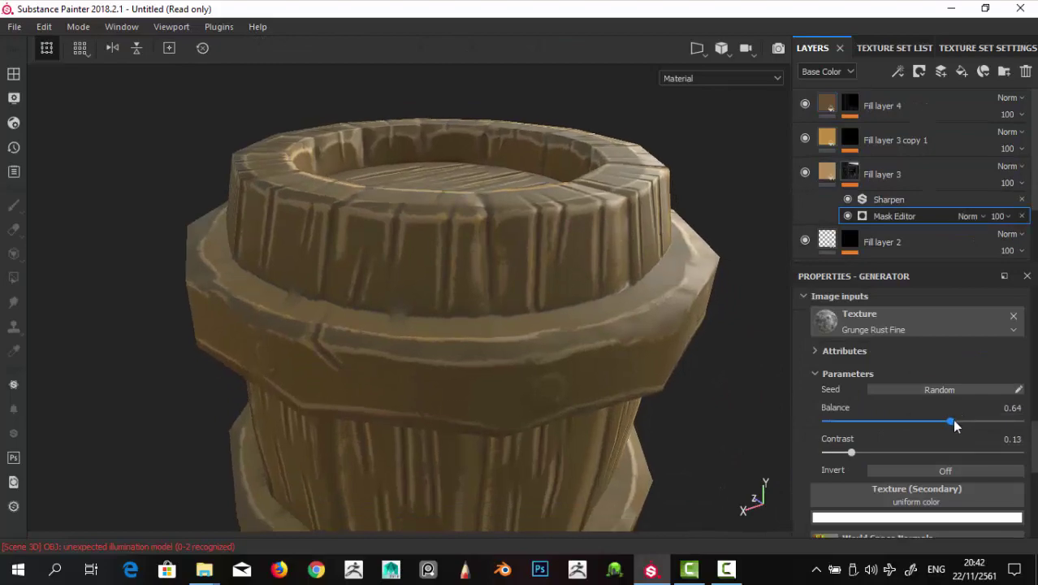
drag(994, 423, 1000, 421)
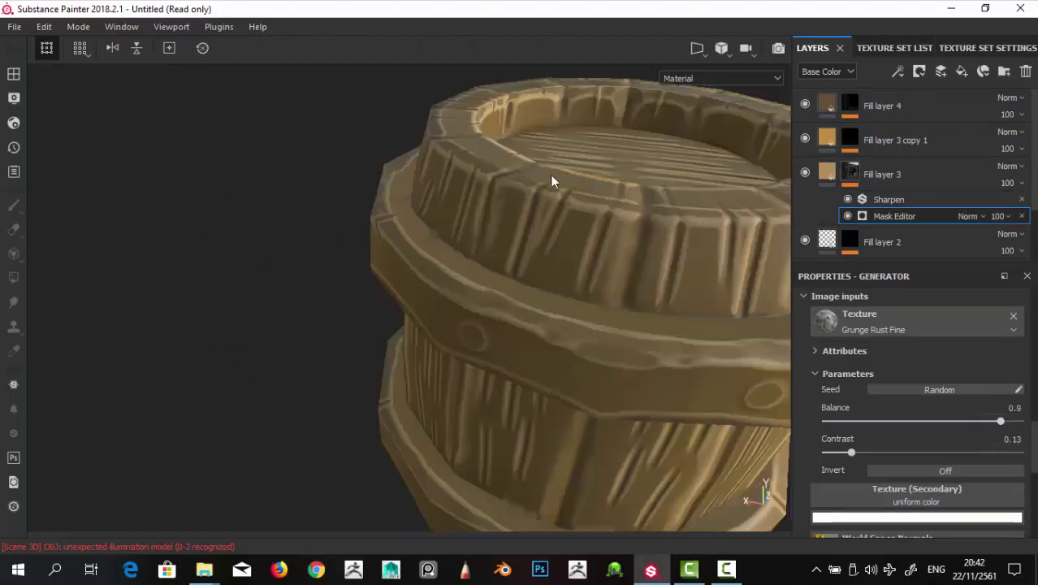
mouse_move(552, 179)
alt+mouse_down()
mouse_move(197, 170)
mouse_move(336, 132)
mouse_move(395, 188)
mouse_move(433, 262)
mouse_move(408, 297)
mouse_move(393, 221)
alt+mouse_up()
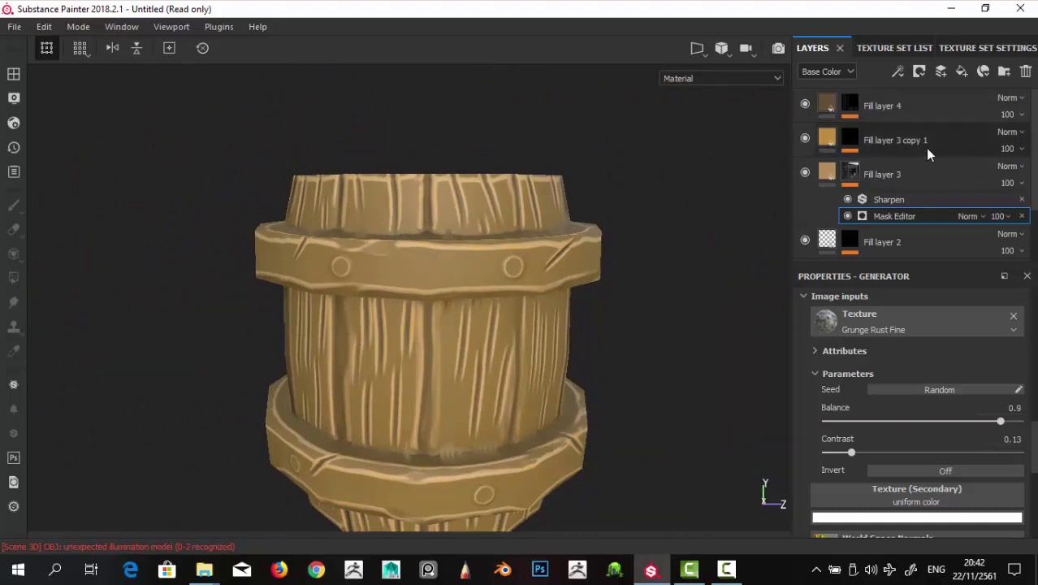
Step: Add a new fill layer inside a new folder, coloured dark grey-blue
click(881, 100)
click(961, 72)
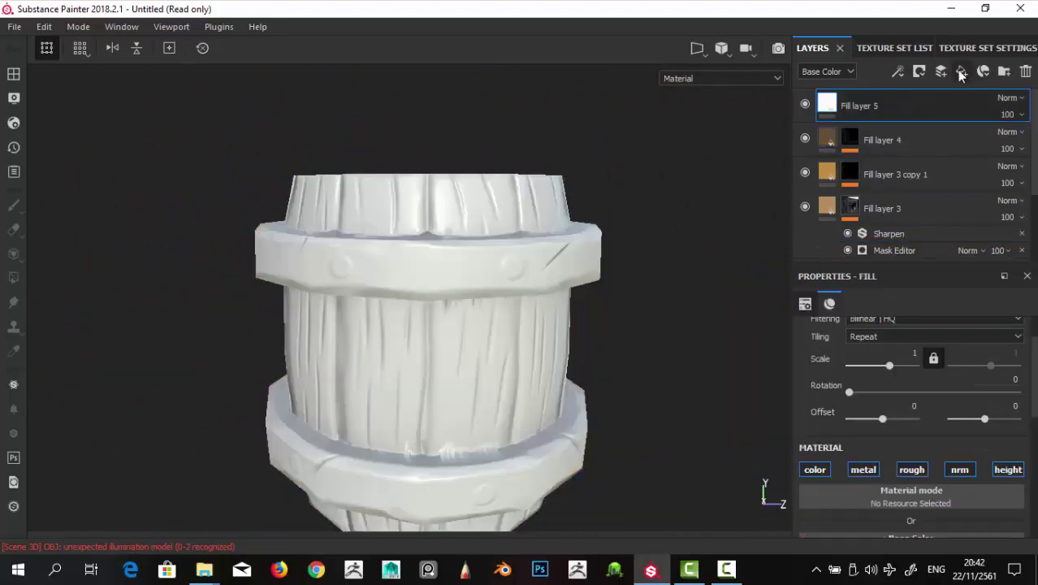
scroll(586, 163, up, 2)
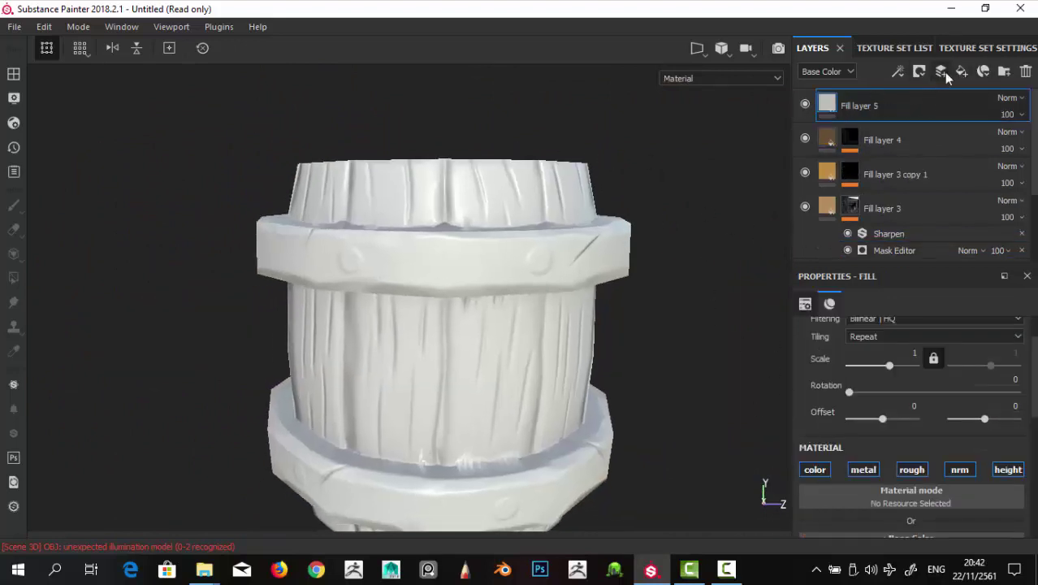
click(1004, 72)
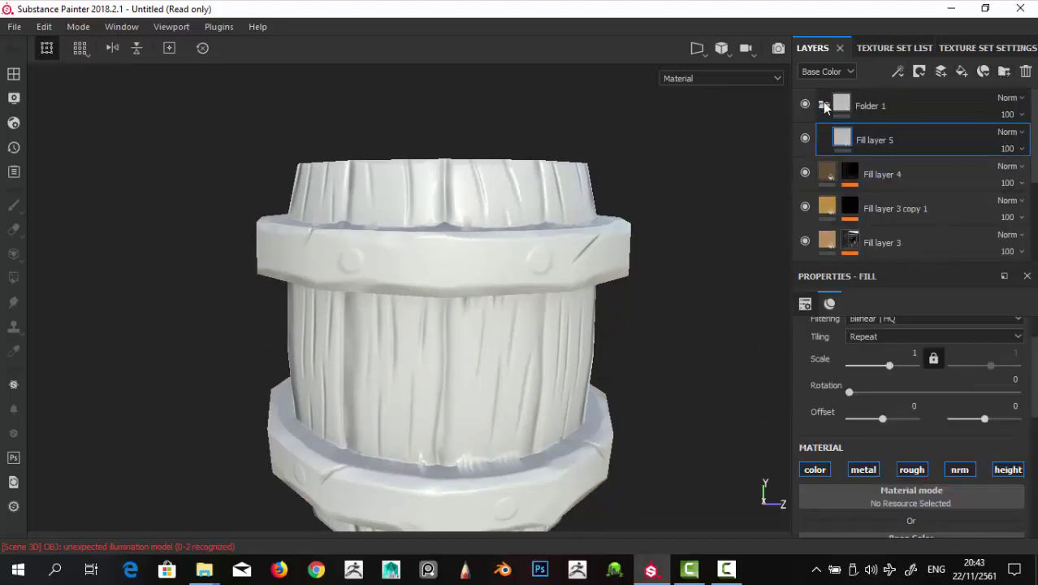
scroll(964, 439, down, 1)
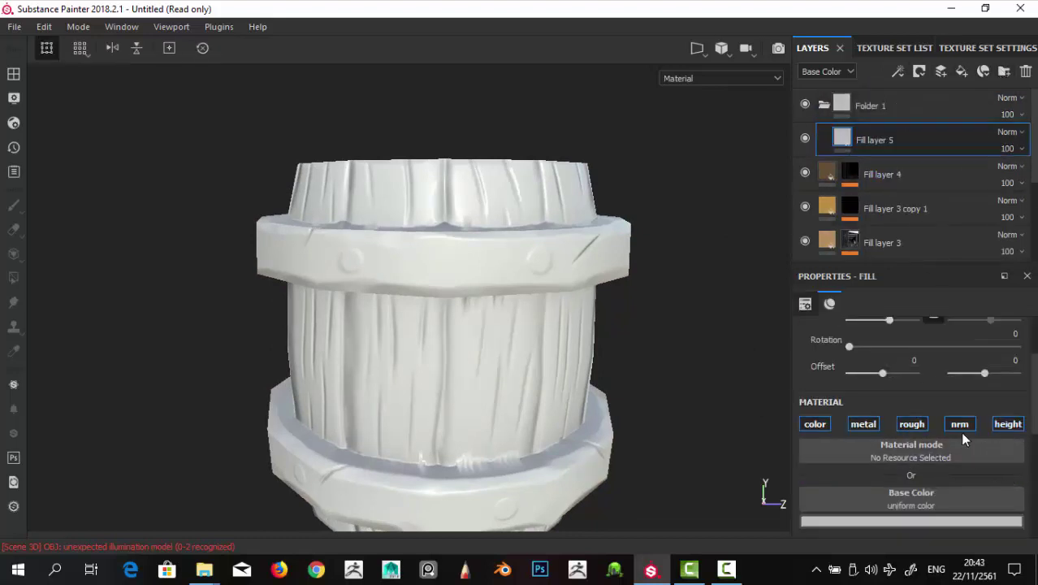
scroll(977, 429, down, 2)
drag(953, 396, 953, 323)
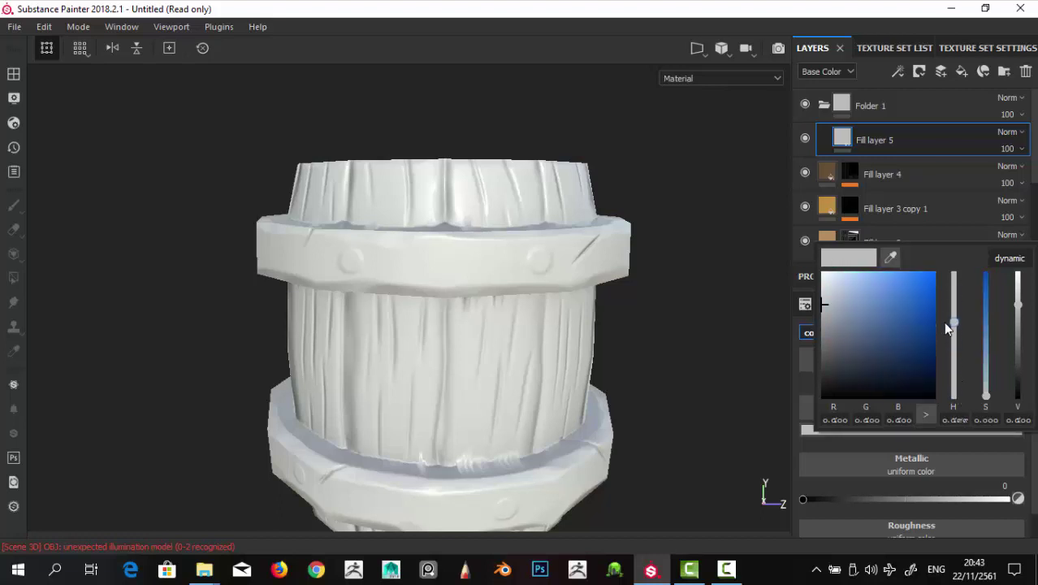
drag(830, 336, 825, 360)
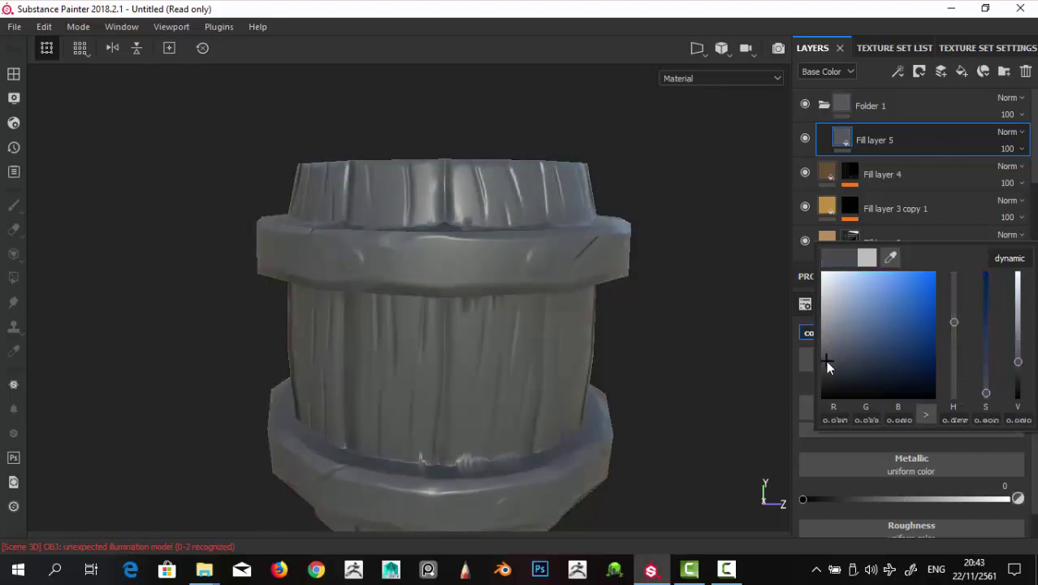
alt+drag(764, 329, 647, 335)
Step: Make the new fill layer metallic at about 0.71
mouse_move(807, 501)
mouse_down()
mouse_move(958, 529)
mouse_move(948, 499)
mouse_up()
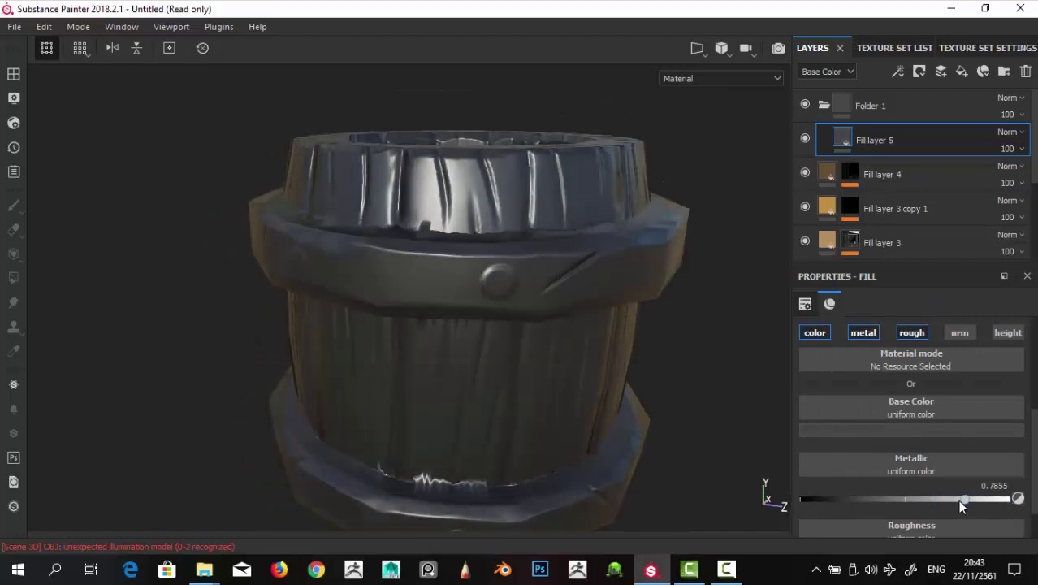
scroll(556, 294, up, 2)
alt+drag(556, 295, 514, 262)
scroll(859, 425, down, 1)
drag(948, 520, 841, 525)
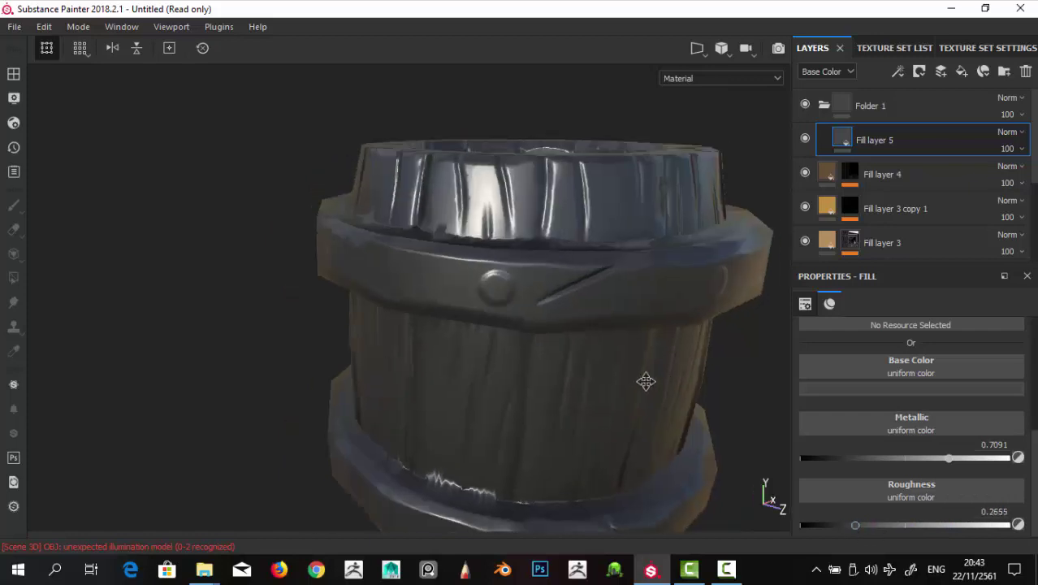
alt+drag(647, 378, 776, 424)
Step: Add a black mask to Folder 1 and polygon-fill the upper hoop to reveal the metal
right_click(837, 100)
click(870, 120)
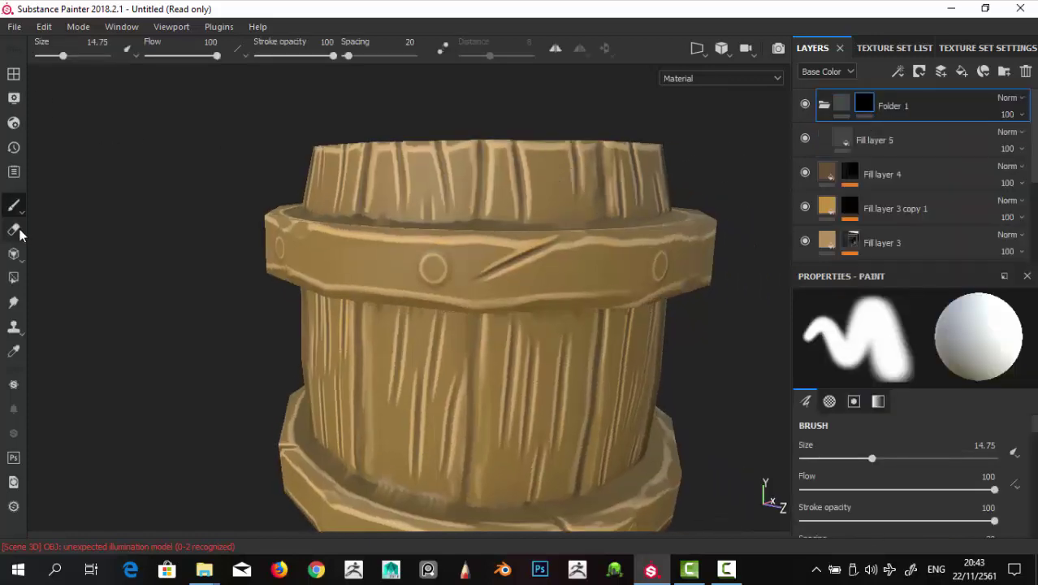
click(13, 254)
click(13, 279)
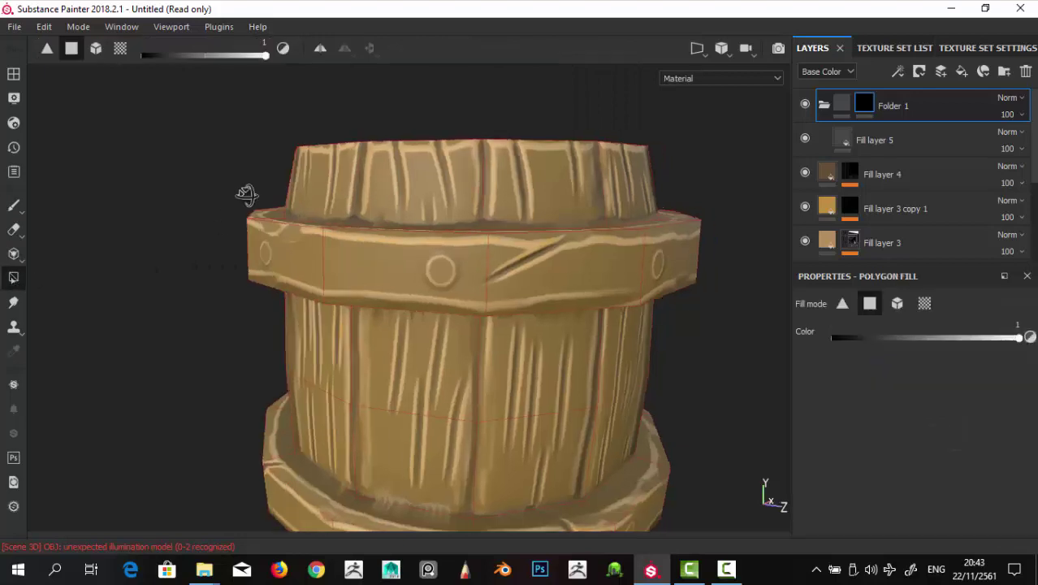
mouse_move(245, 195)
alt+mouse_down()
mouse_move(670, 236)
mouse_move(244, 261)
mouse_move(522, 311)
alt+mouse_up()
mouse_move(586, 251)
alt+mouse_down()
mouse_move(596, 176)
mouse_move(428, 236)
alt+mouse_up()
Step: In the 2D UV layout, polygon-fill the remaining strip sections of Folder 1's mask
click(703, 50)
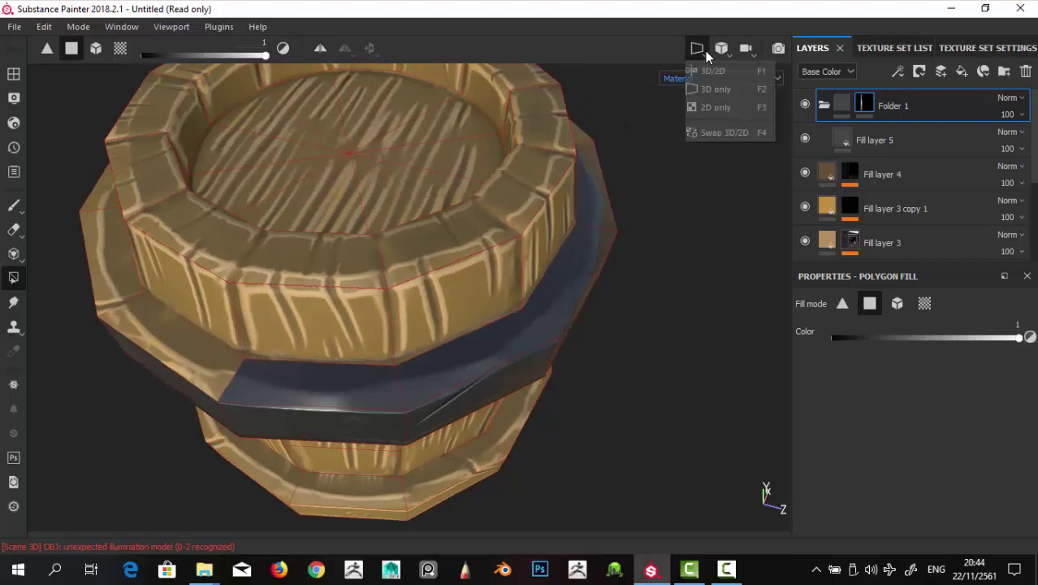
mouse_move(697, 160)
alt+mouse_down()
mouse_move(596, 274)
mouse_move(455, 309)
mouse_move(444, 255)
mouse_move(771, 76)
alt+mouse_up()
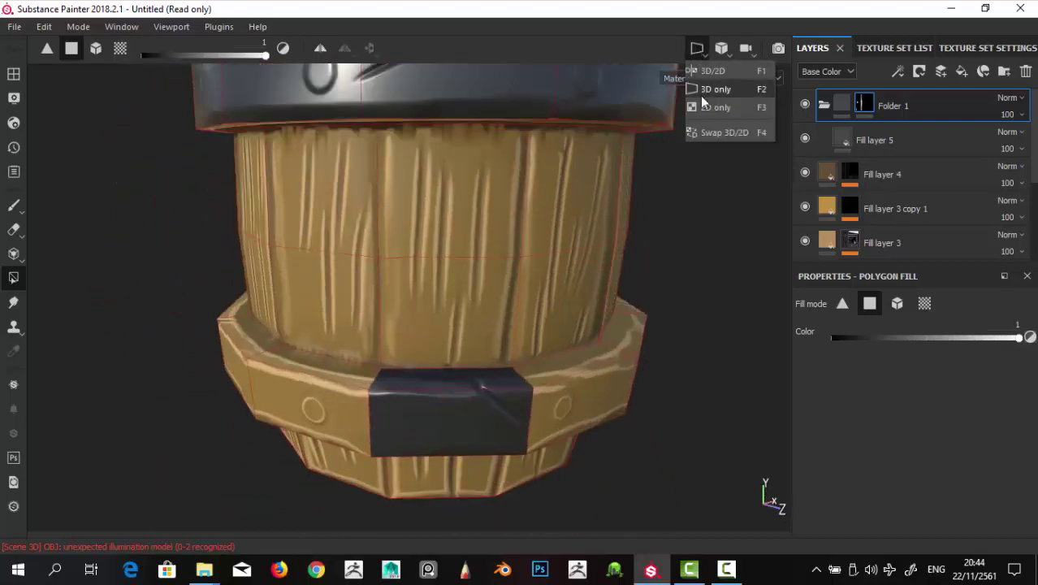
click(702, 102)
scroll(501, 228, up, 3)
scroll(507, 205, up, 2)
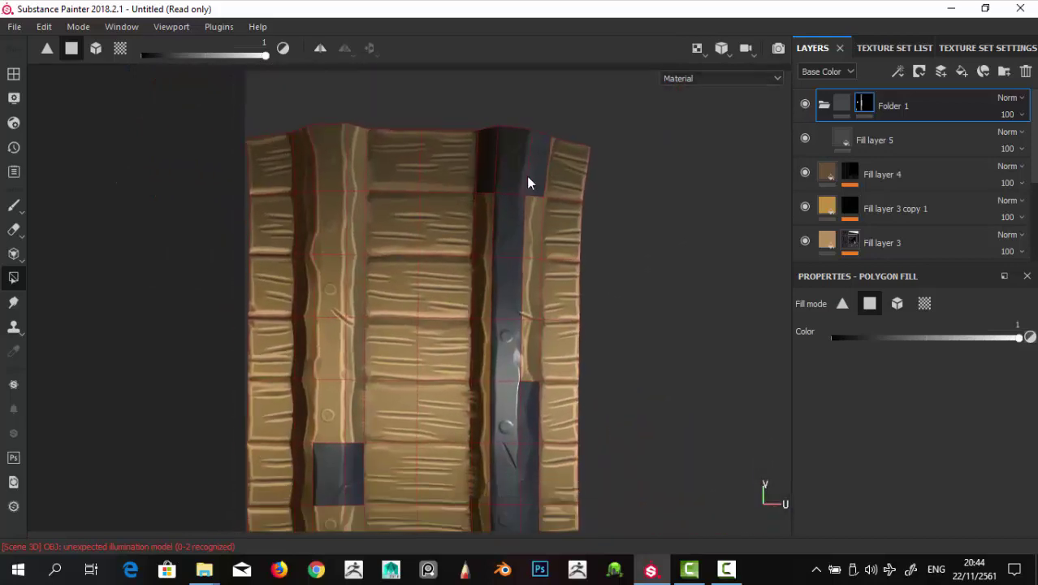
mouse_move(534, 274)
middle_down()
mouse_move(505, 212)
mouse_move(505, 176)
middle_up()
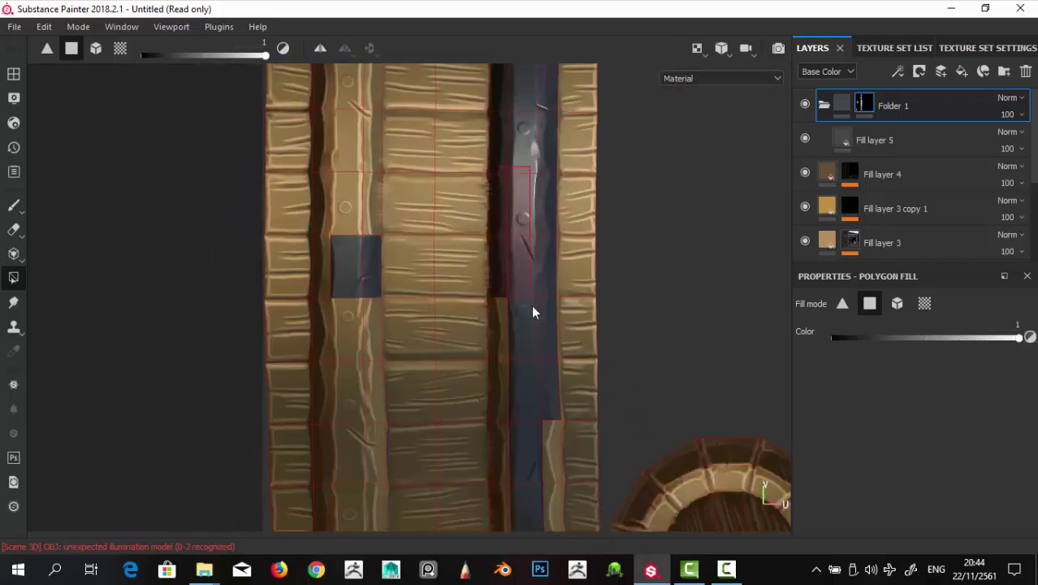
mouse_move(532, 312)
middle_down()
mouse_move(491, 215)
mouse_move(539, 196)
middle_up()
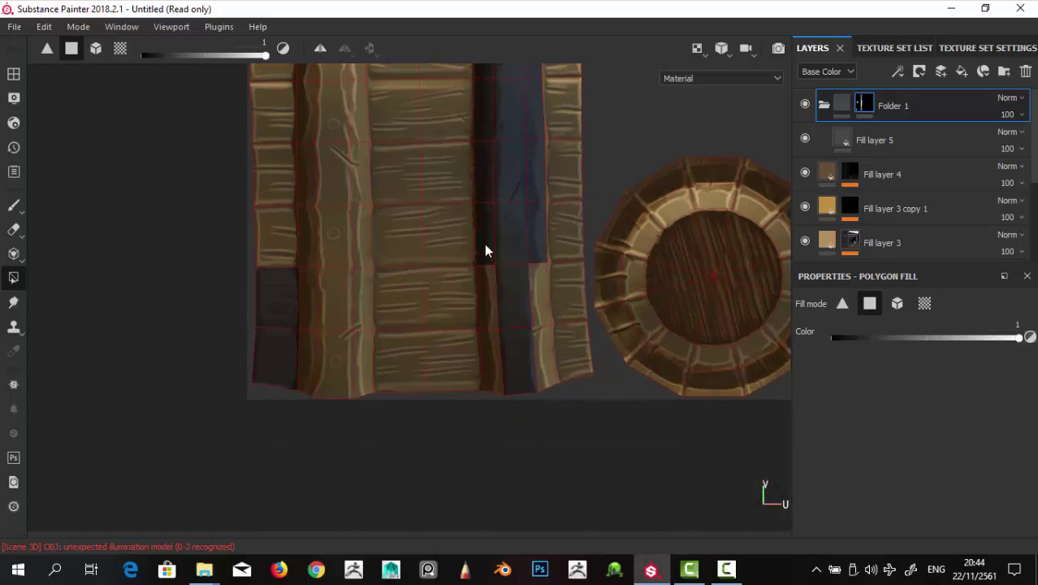
mouse_move(485, 251)
middle_down()
mouse_move(543, 210)
mouse_move(568, 280)
middle_up()
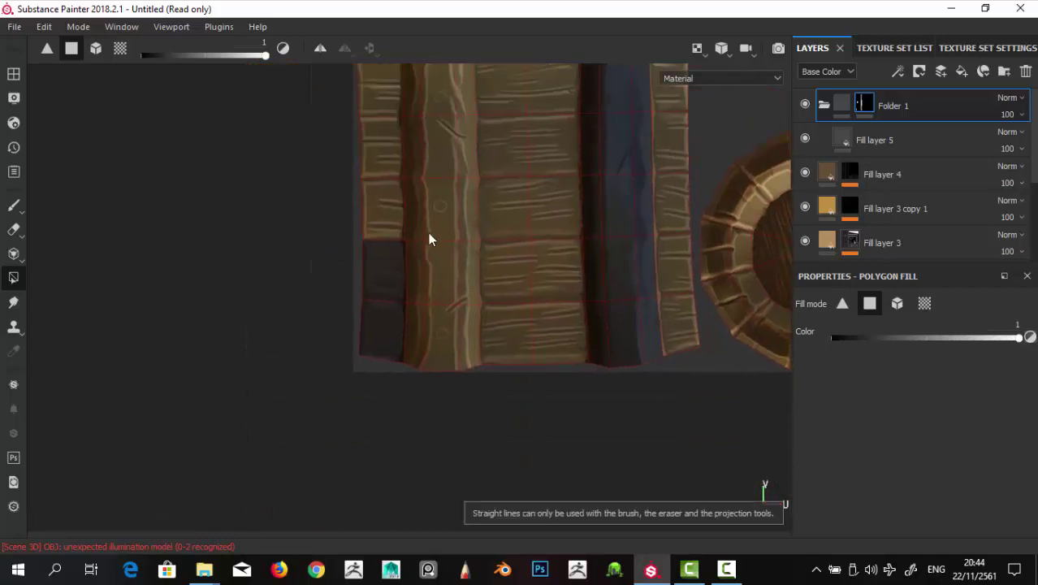
middle_drag(467, 375, 425, 153)
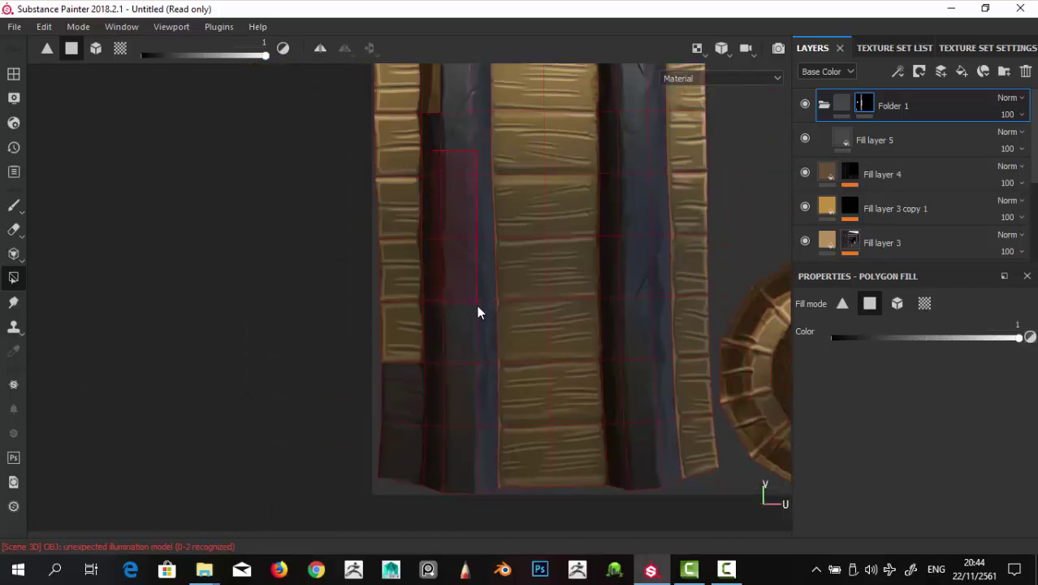
click(436, 120)
middle_drag(468, 238, 417, 167)
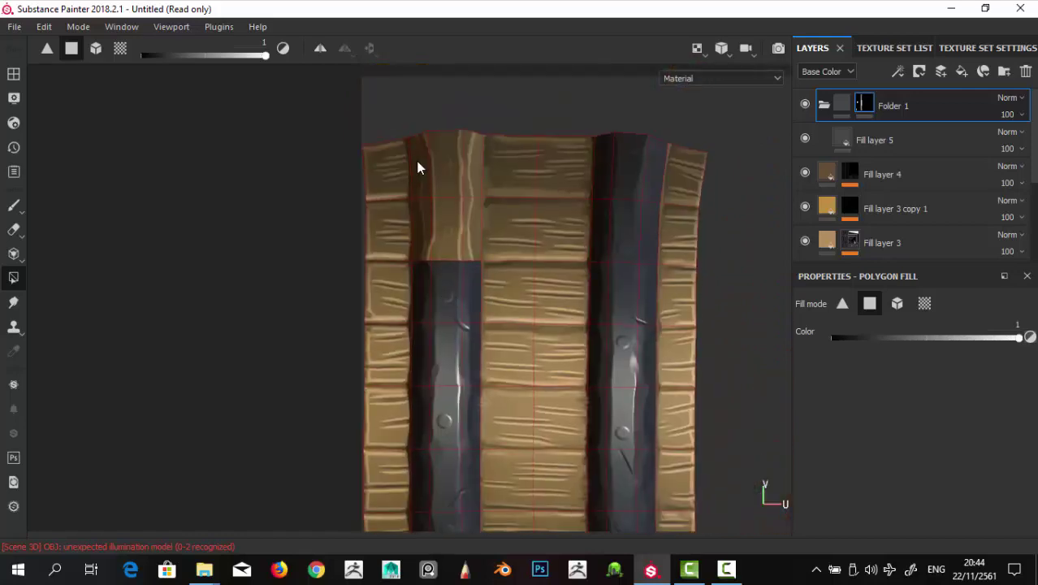
middle_drag(465, 292, 473, 66)
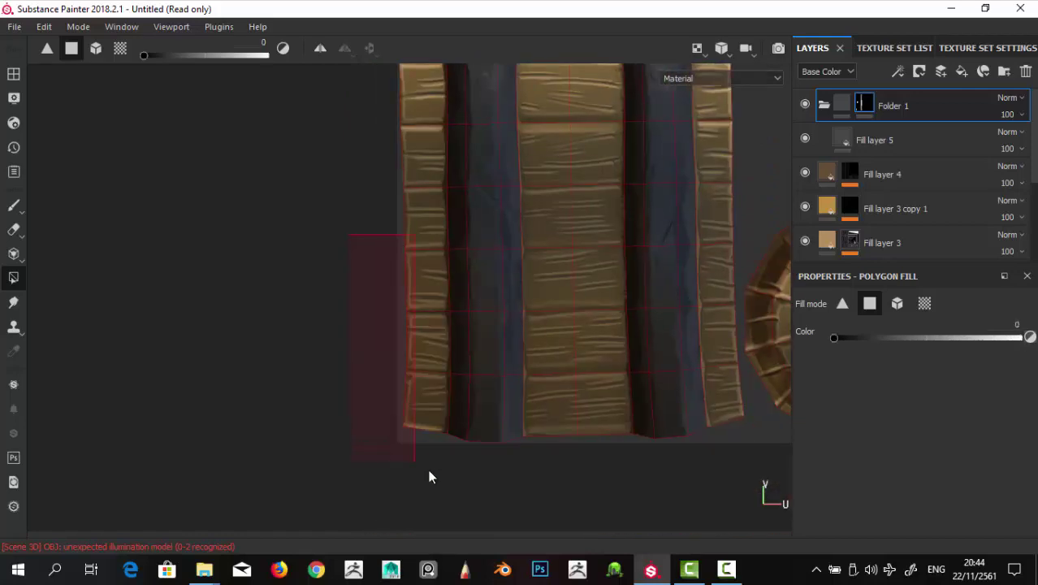
middle_drag(429, 477, 377, 262)
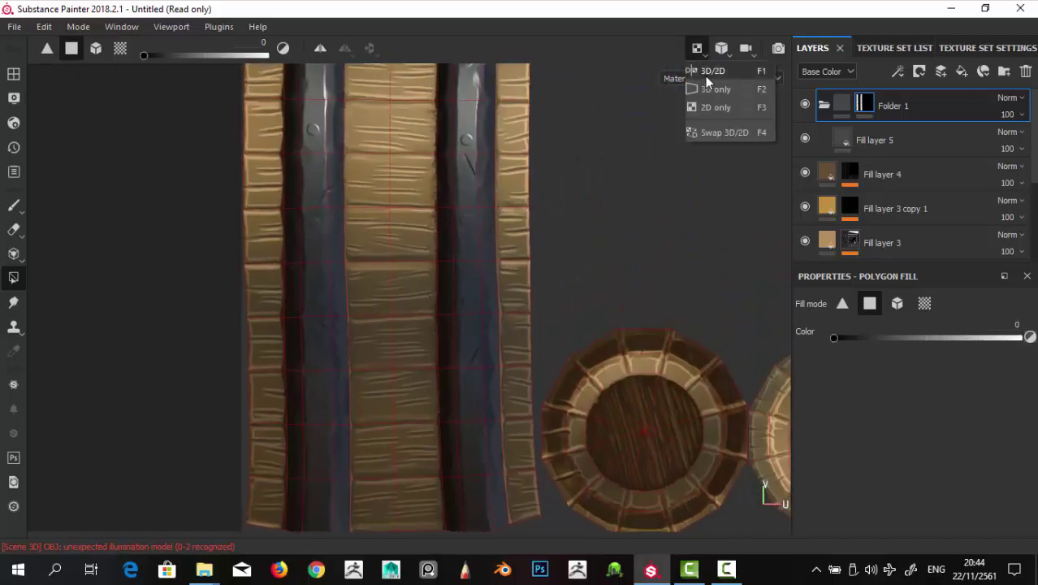
Step: Switch the viewport back to the 3D-only barrel view
click(713, 89)
alt+drag(576, 213, 475, 209)
click(874, 140)
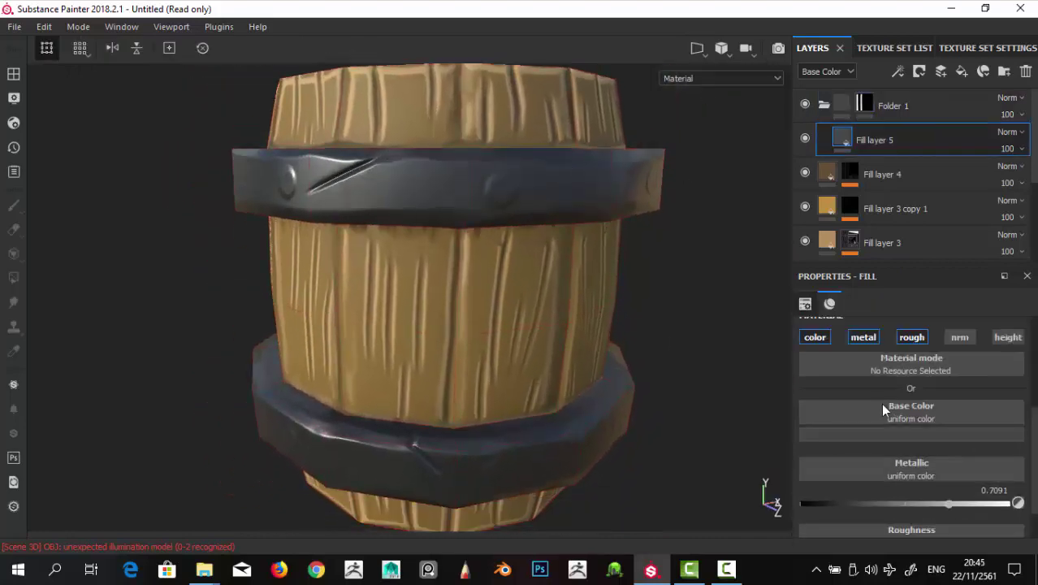
Step: Make Fill layer 5's metal bands light grey with metallic 1
click(885, 433)
click(825, 342)
scroll(430, 185, down, 3)
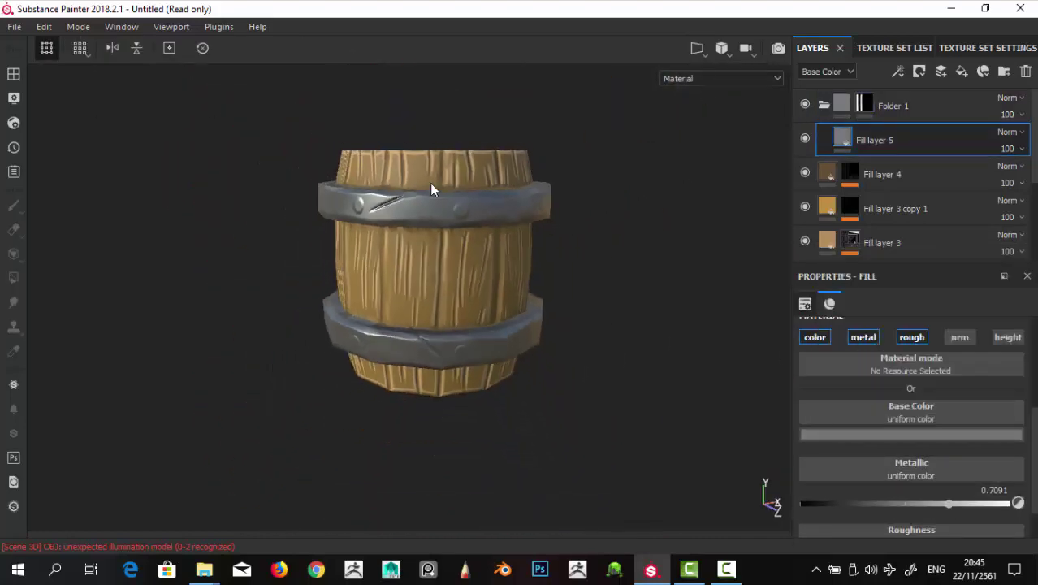
scroll(231, 224, down, 2)
mouse_move(231, 224)
alt+mouse_down()
mouse_move(389, 308)
mouse_move(514, 117)
mouse_move(637, 251)
mouse_move(644, 244)
alt+mouse_up()
drag(948, 504, 1017, 504)
scroll(641, 238, down, 3)
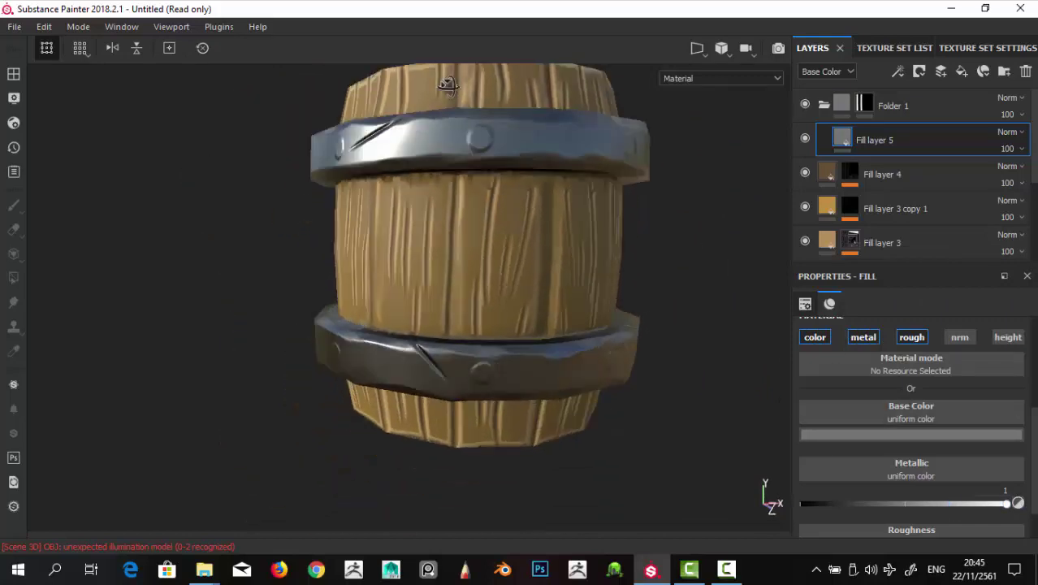
mouse_move(641, 238)
alt+mouse_down()
mouse_move(640, 260)
mouse_move(642, 244)
alt+mouse_up()
scroll(641, 238, up, 4)
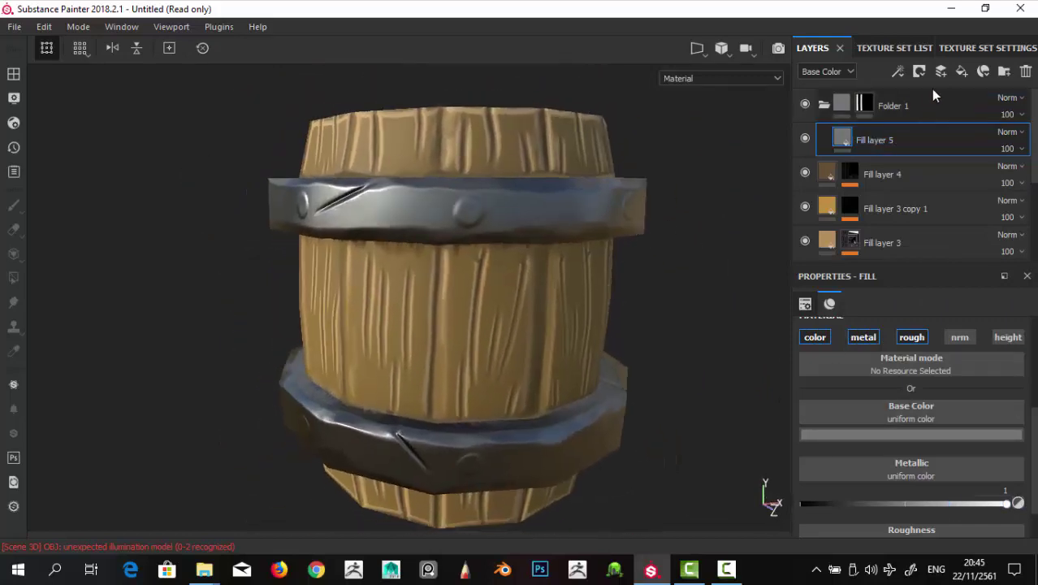
Step: Duplicate Fill layer 5 and give the copy a darker colour, no metal, and roughness 0.52
right_click(894, 104)
click(883, 292)
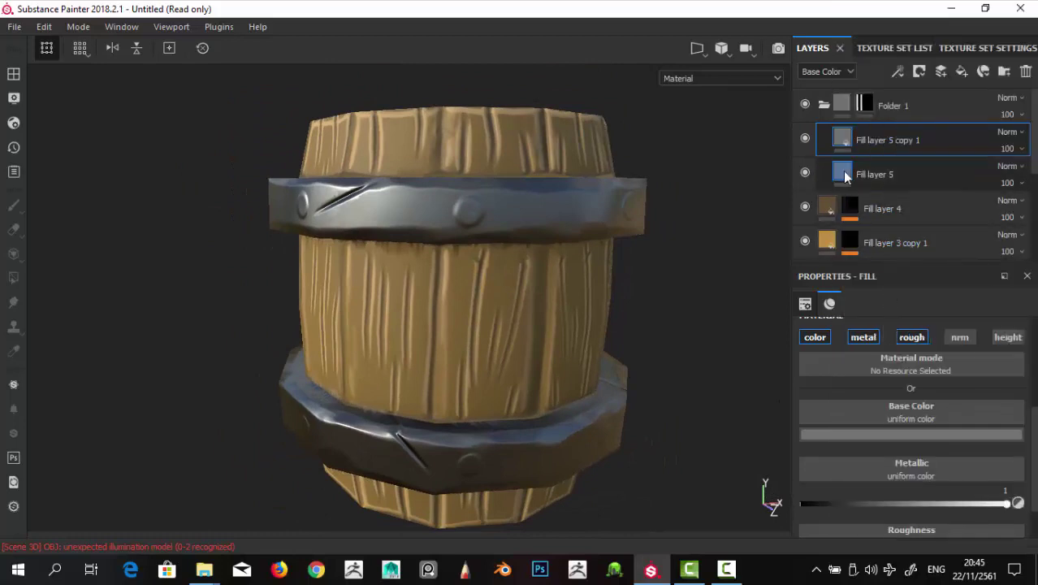
click(894, 435)
click(819, 359)
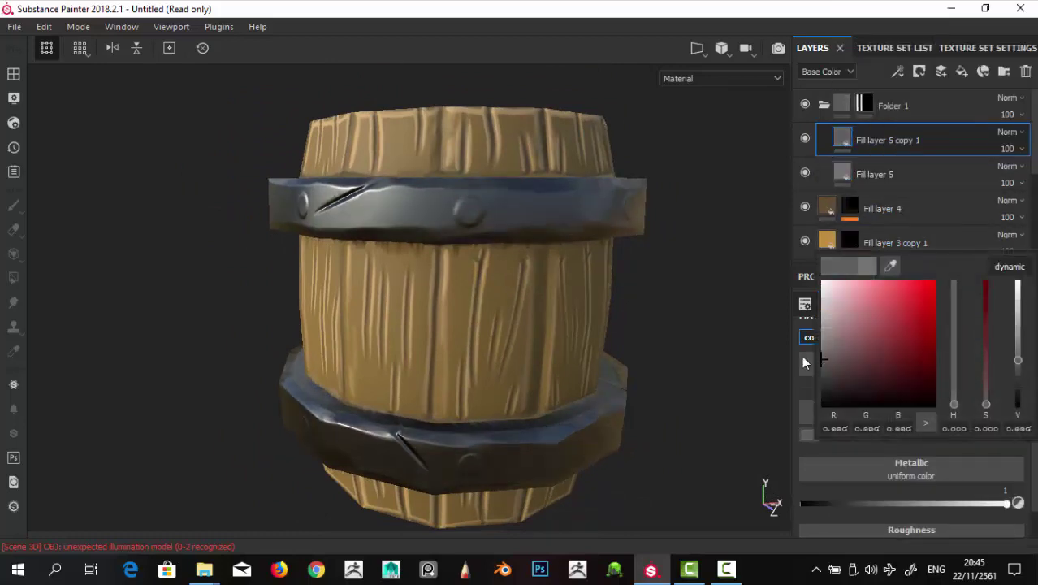
click(801, 355)
scroll(936, 431, down, 1)
scroll(894, 353, up, 2)
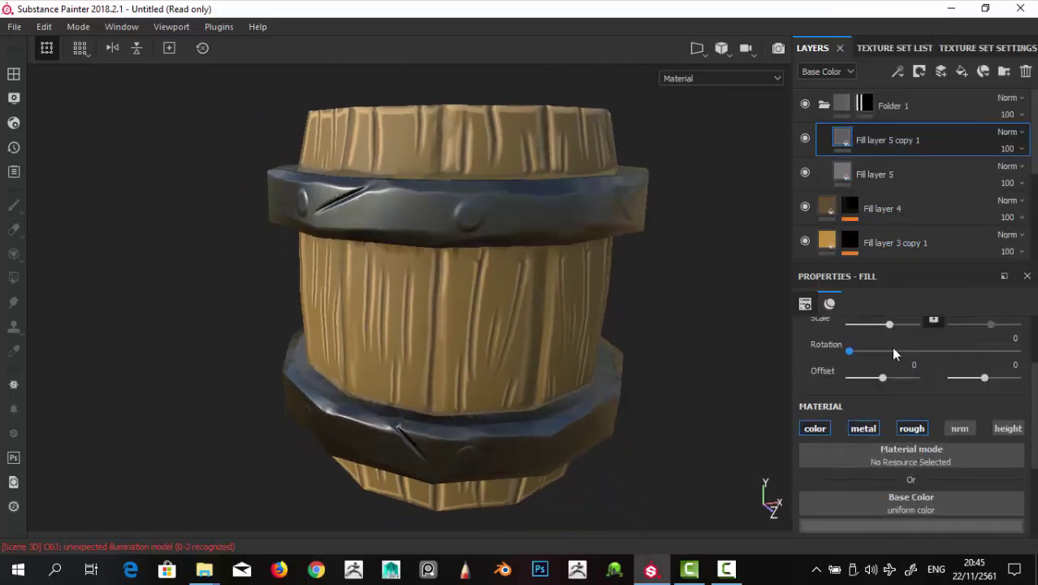
click(863, 429)
scroll(861, 487, down, 1)
mouse_move(858, 515)
mouse_down()
mouse_move(907, 520)
mouse_move(898, 518)
mouse_up()
Step: Mask Fill layer 5 copy 1 with a tri-planar Grunge Paint Scratched fill
right_click(830, 136)
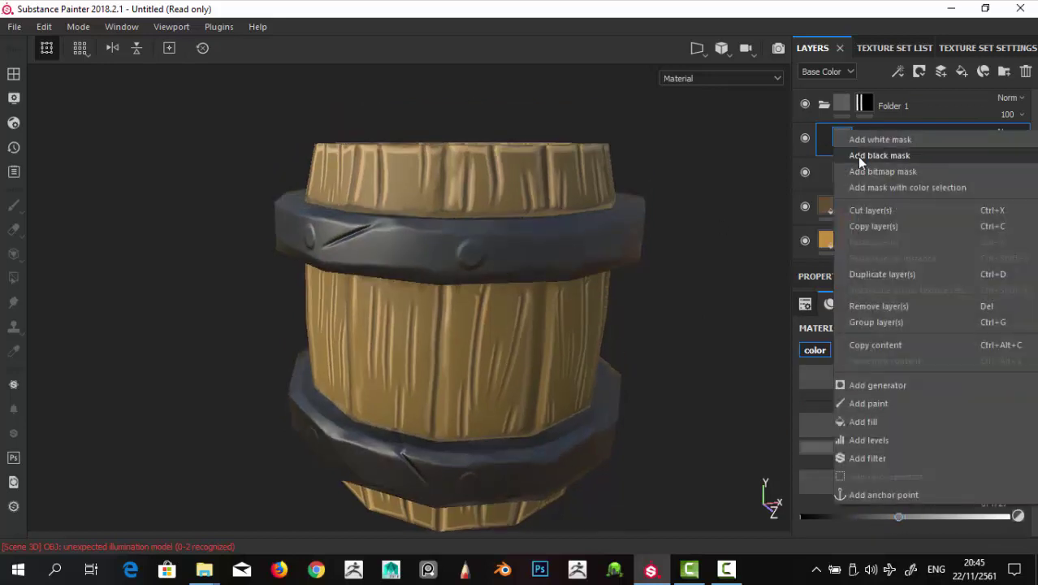
click(860, 156)
click(904, 128)
click(910, 423)
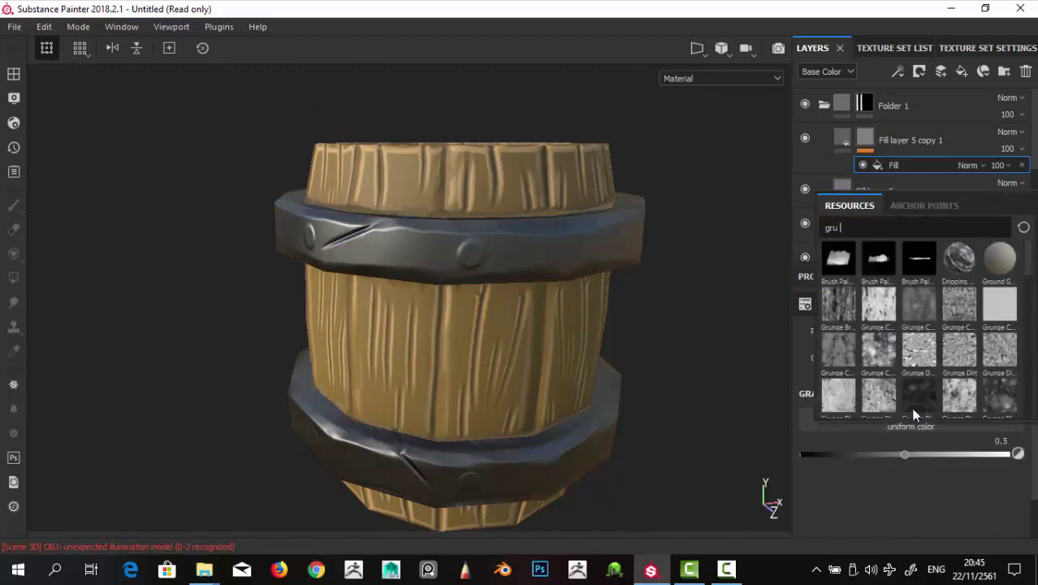
scroll(880, 312, down, 3)
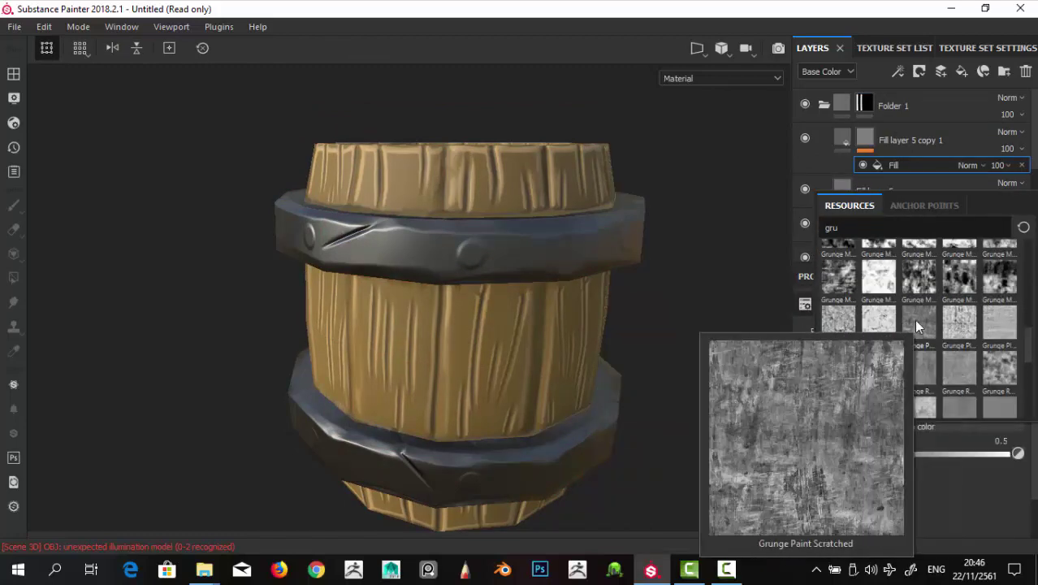
click(914, 321)
alt+drag(608, 257, 662, 184)
scroll(866, 394, up, 2)
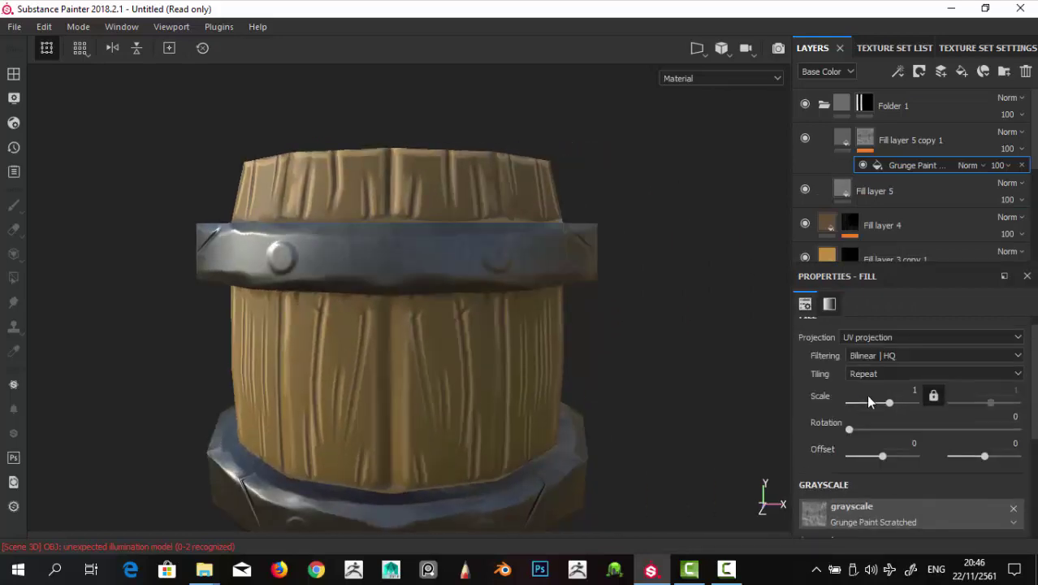
click(889, 361)
mouse_move(670, 246)
alt+mouse_down()
mouse_move(665, 185)
mouse_move(662, 194)
alt+mouse_up()
Step: Tune the grunge to balance 0.36, contrast 0.24 and brush pattern 0.3
alt+click(865, 139)
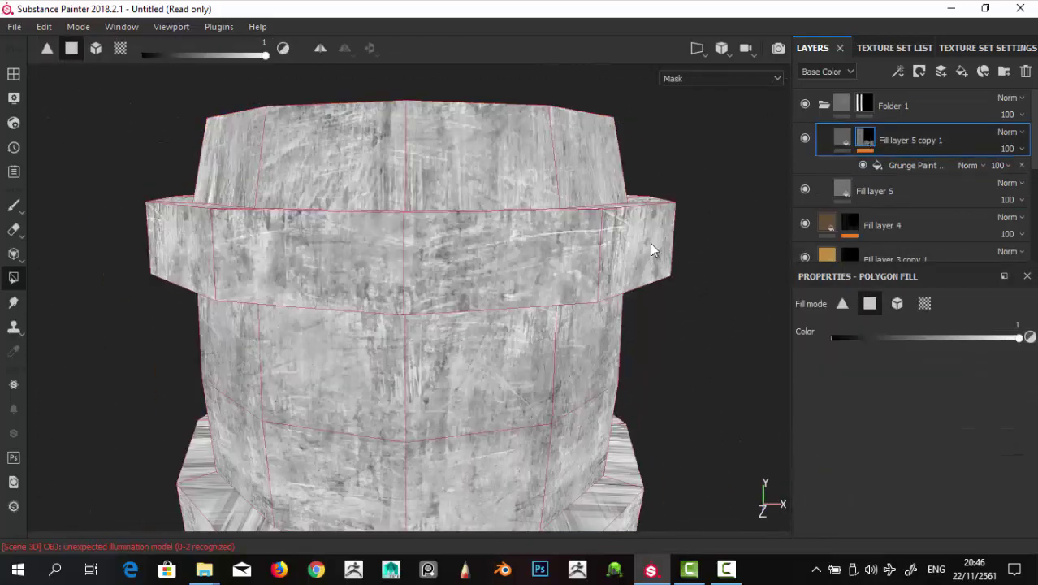
click(901, 165)
scroll(950, 438, down, 2)
scroll(947, 379, up, 2)
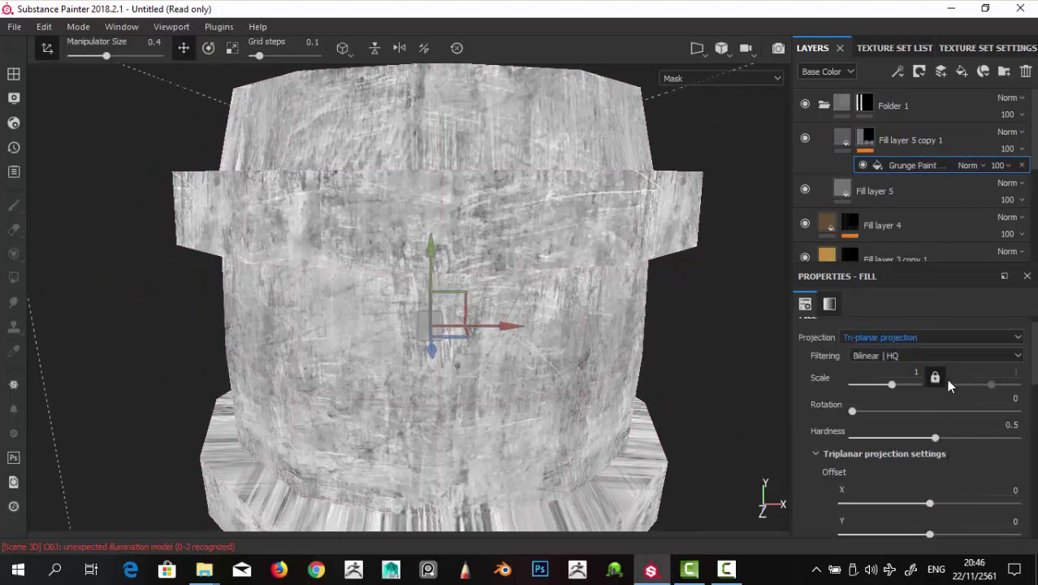
scroll(926, 439, down, 3)
scroll(917, 490, down, 3)
drag(910, 441, 884, 440)
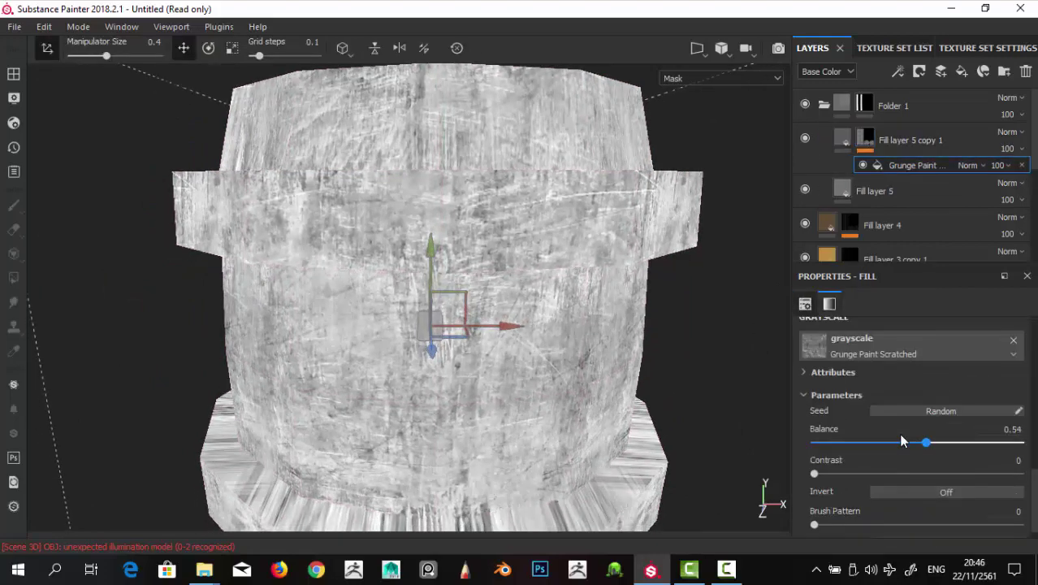
scroll(845, 447, down, 1)
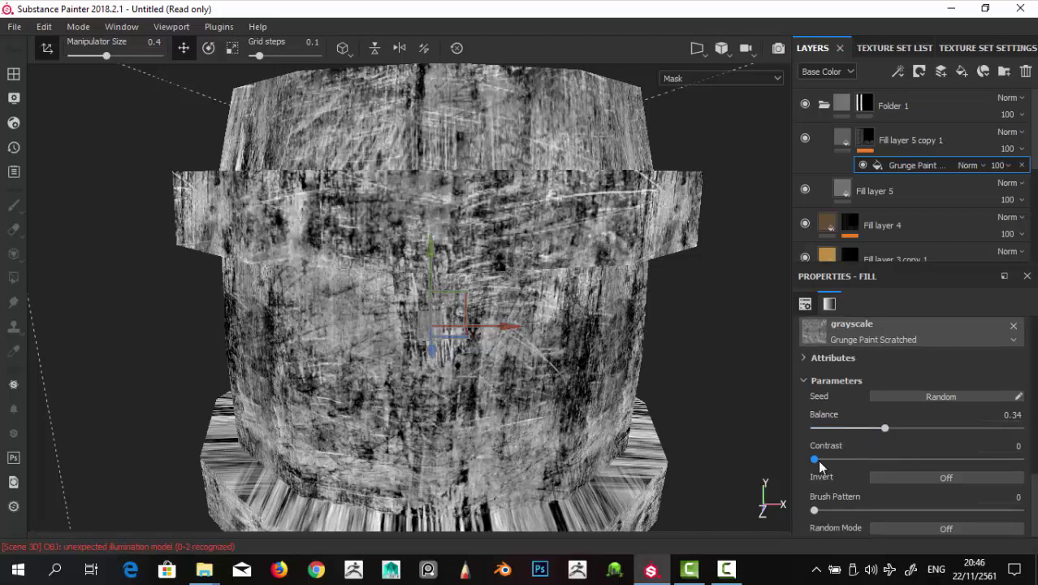
mouse_move(815, 460)
mouse_down()
mouse_move(862, 460)
mouse_move(888, 428)
mouse_up()
drag(814, 510, 878, 508)
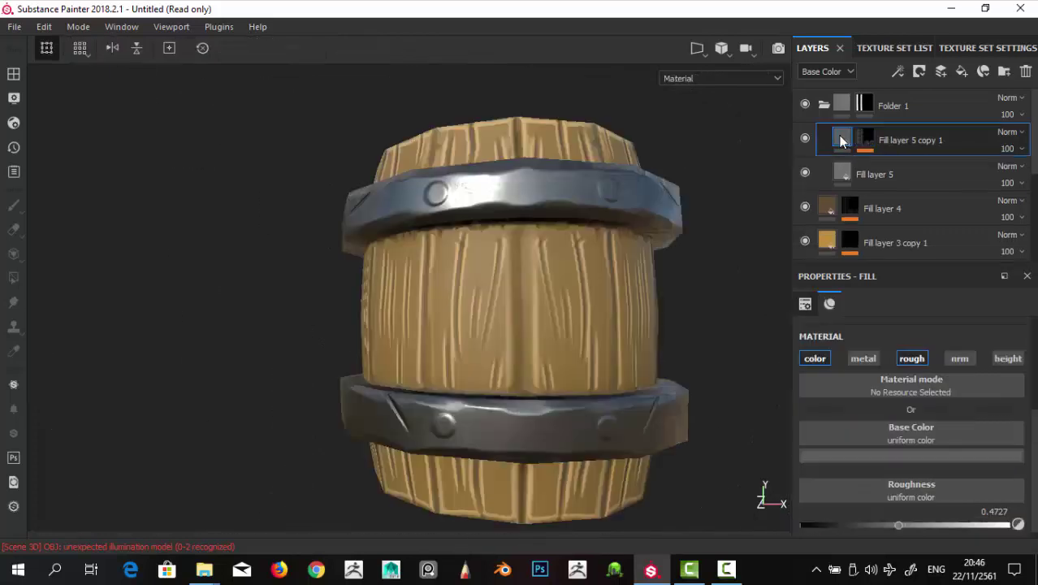
alt+drag(606, 335, 540, 321)
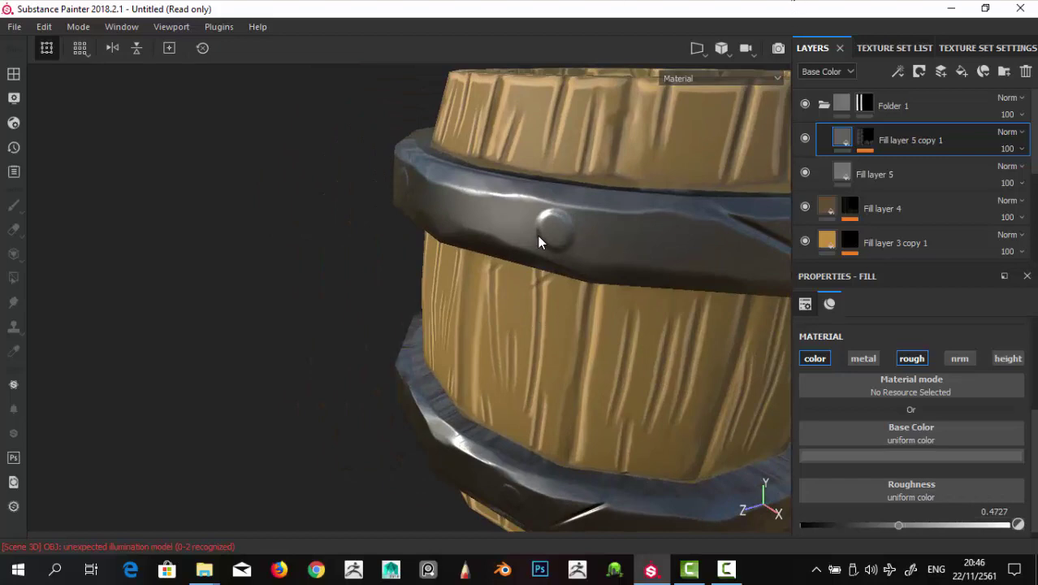
mouse_move(539, 241)
alt+mouse_down()
mouse_move(551, 279)
mouse_move(322, 174)
mouse_move(549, 247)
alt+mouse_up()
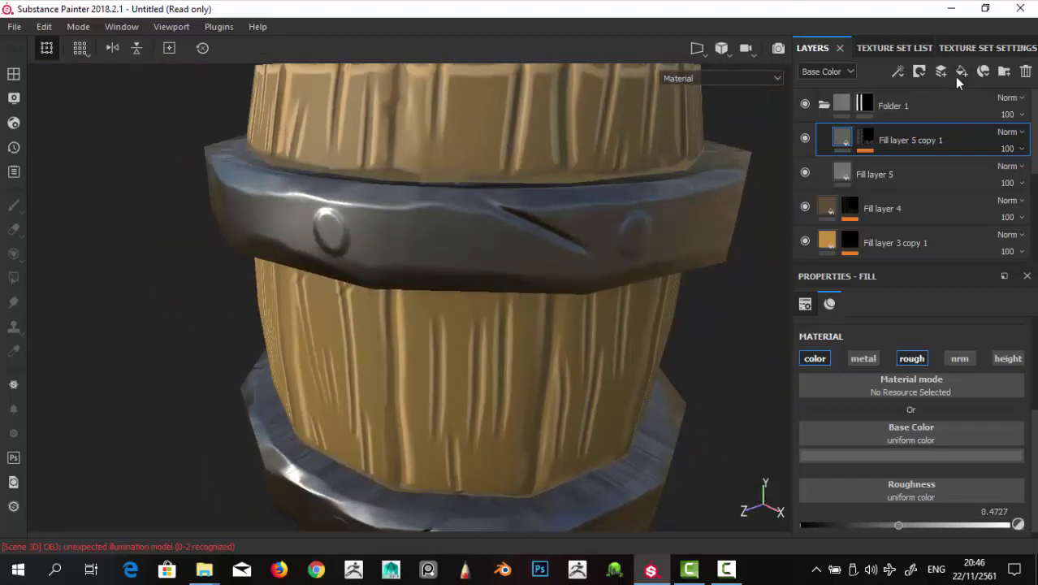
Step: Add Fill layer 6 as a non-metallic grey with roughness 0.2436
click(960, 73)
click(864, 358)
click(911, 358)
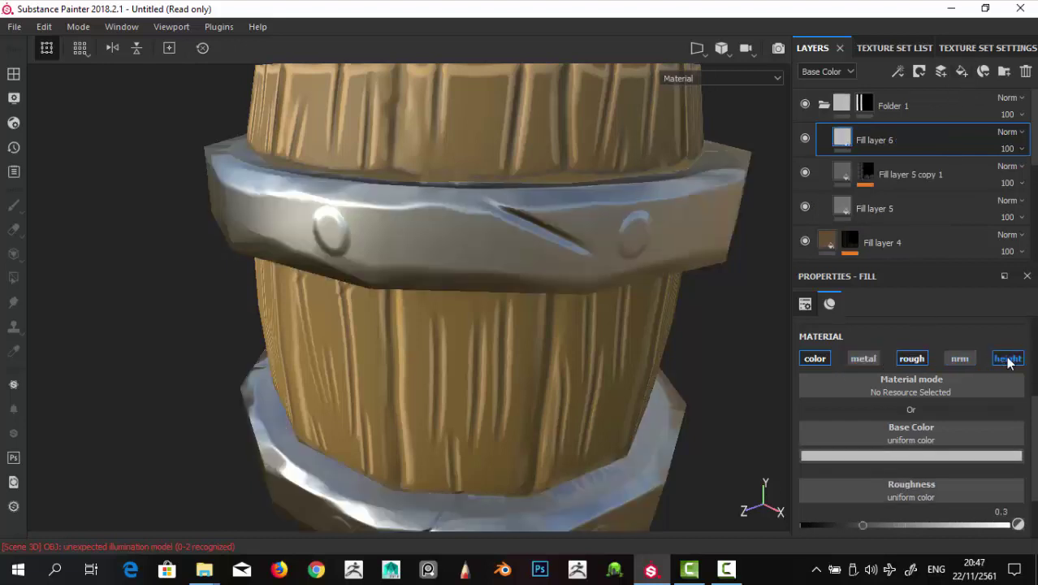
scroll(930, 414, down, 1)
drag(863, 515, 850, 515)
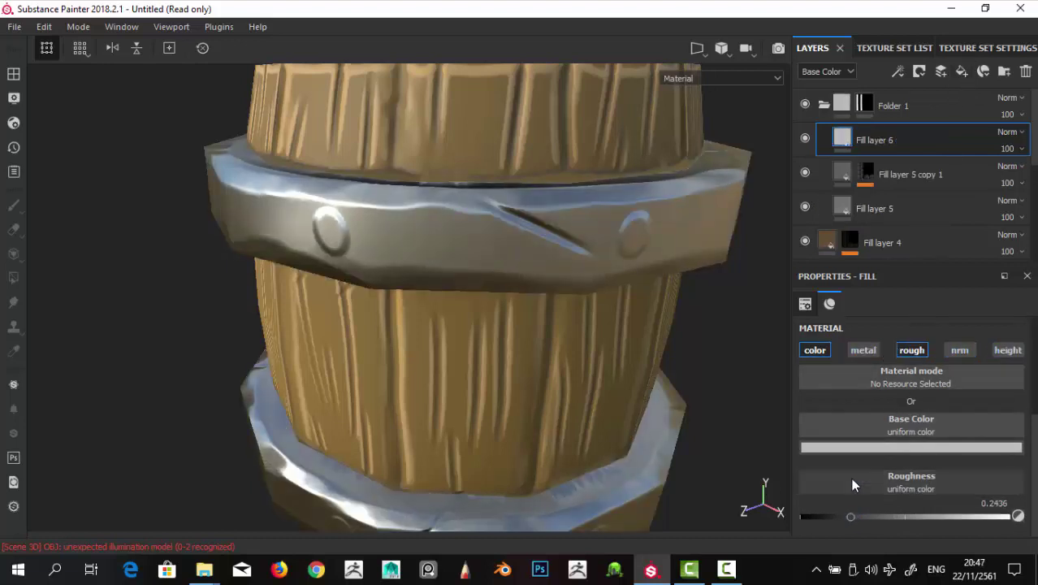
click(853, 446)
click(861, 382)
click(843, 165)
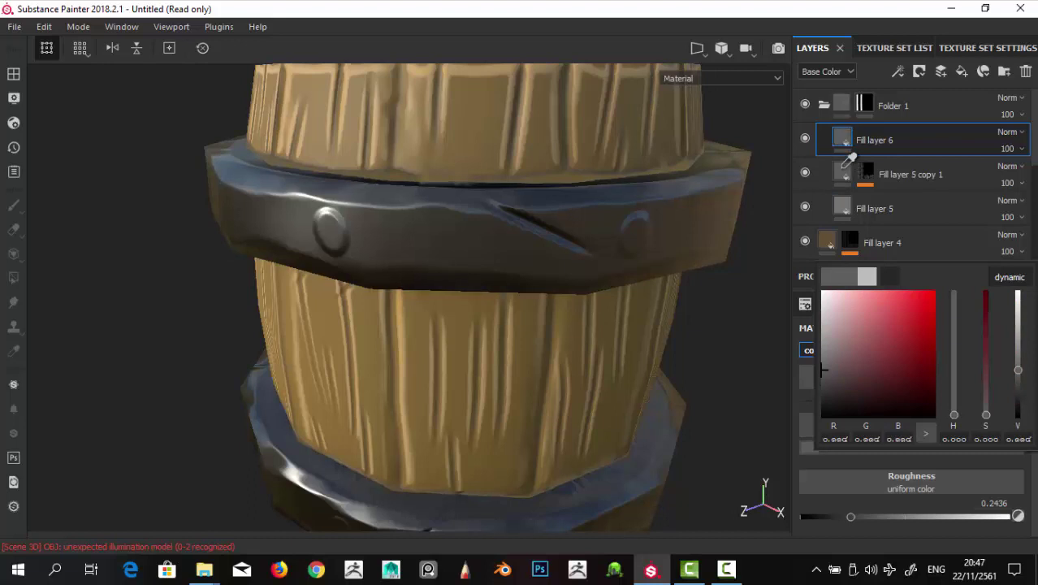
drag(822, 373, 825, 344)
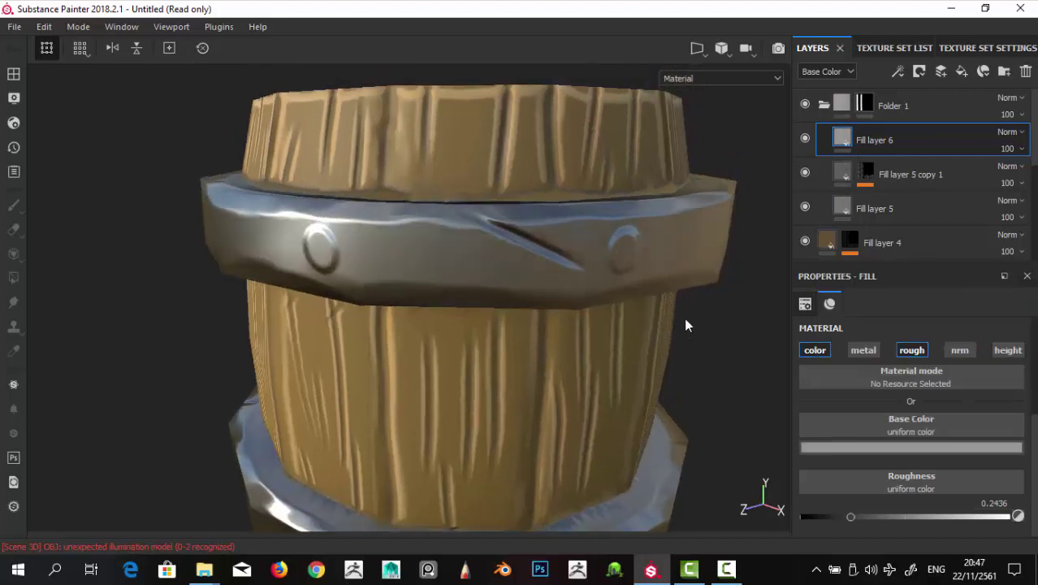
Step: Give Fill layer 6 a black mask driven by a Metal Edge Wear generator
right_click(846, 136)
click(863, 156)
click(15, 147)
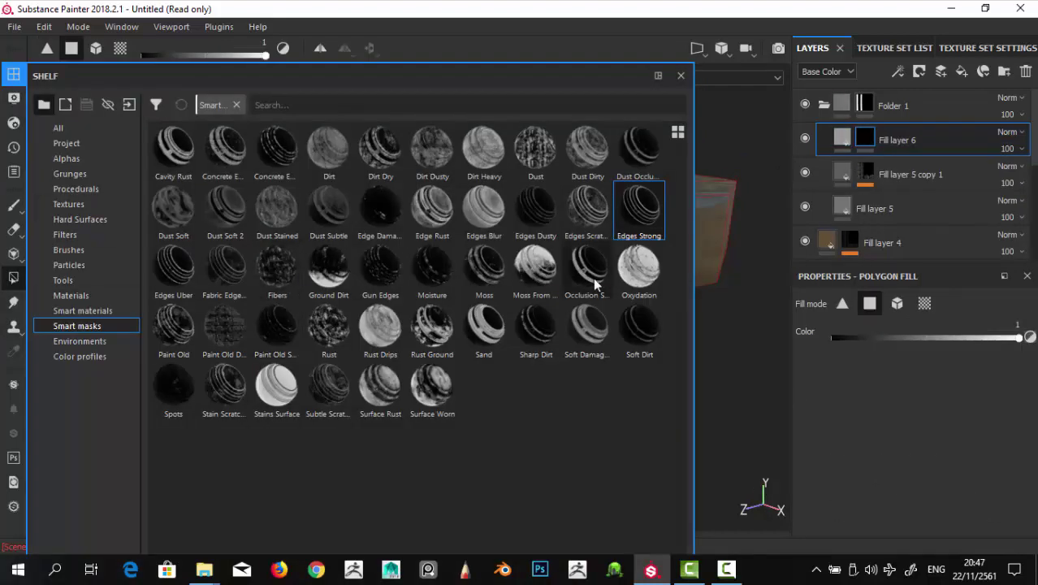
click(897, 72)
click(918, 85)
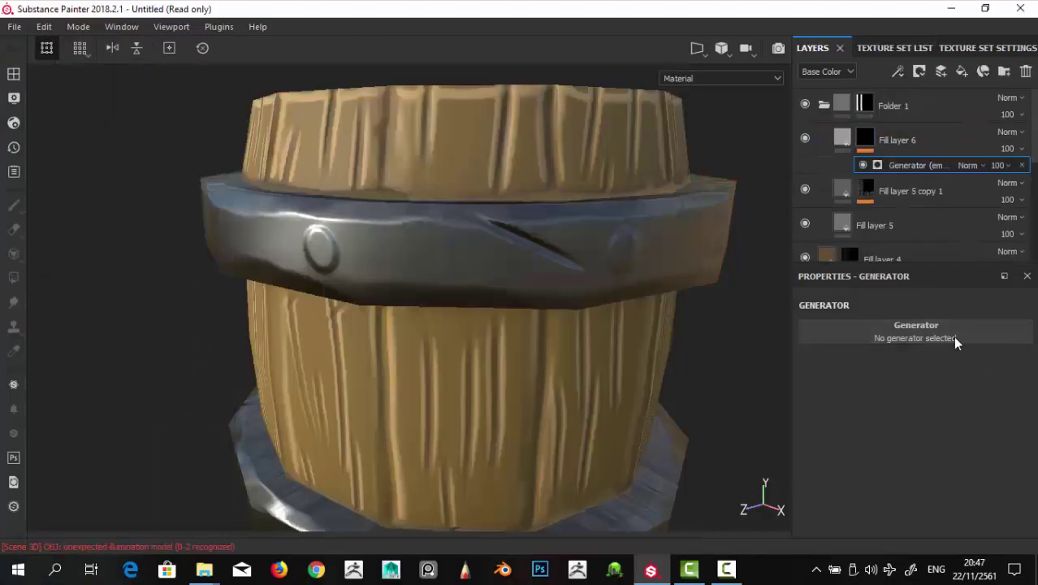
click(956, 338)
click(1001, 428)
mouse_move(574, 222)
alt+mouse_down()
mouse_move(614, 232)
mouse_move(767, 402)
alt+mouse_up()
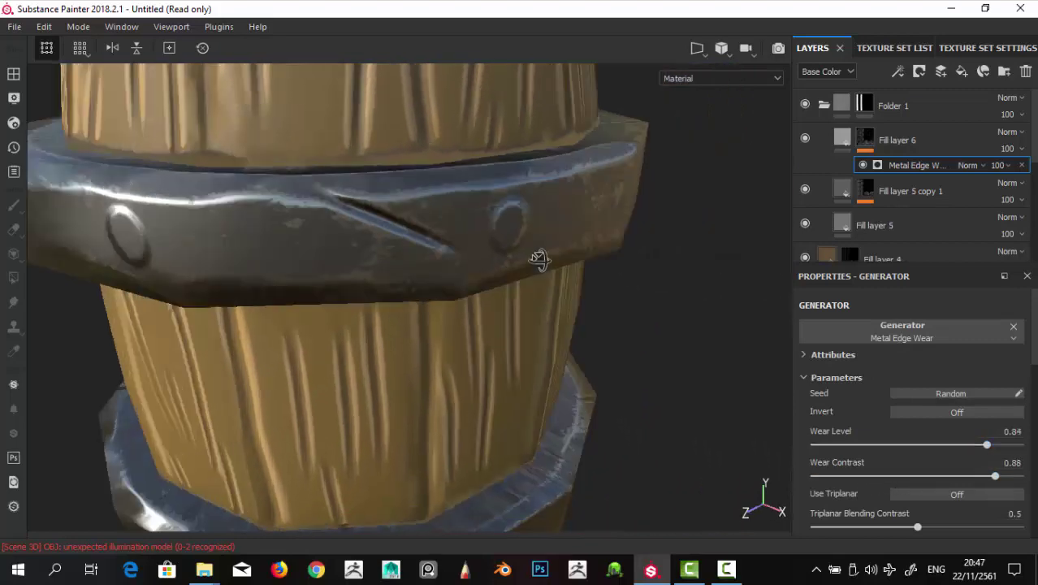
Step: Set the edge wear contrast to 0.94 and wear level to 0.81
scroll(538, 259, down, 5)
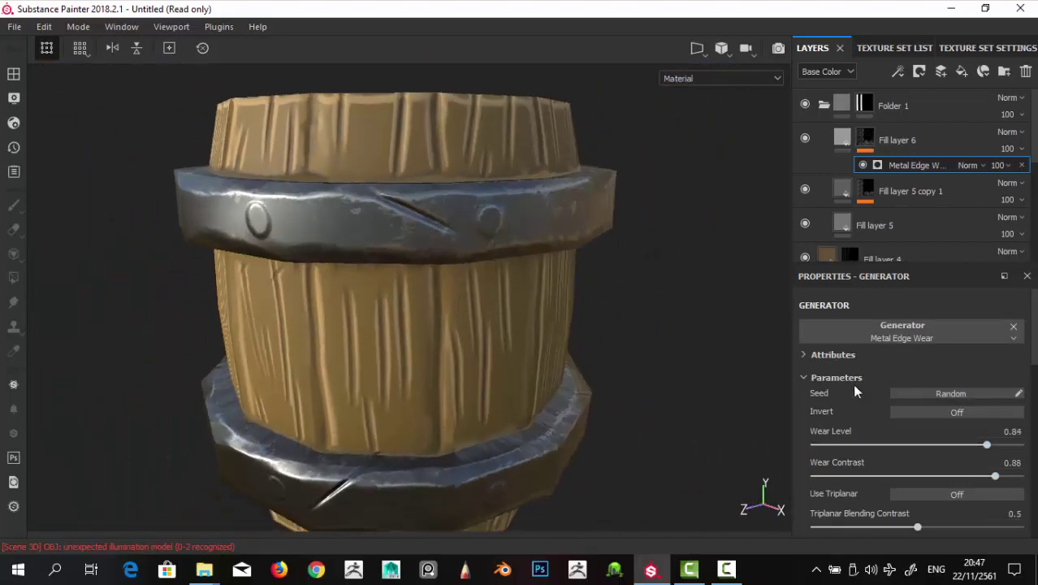
alt+drag(593, 341, 640, 353)
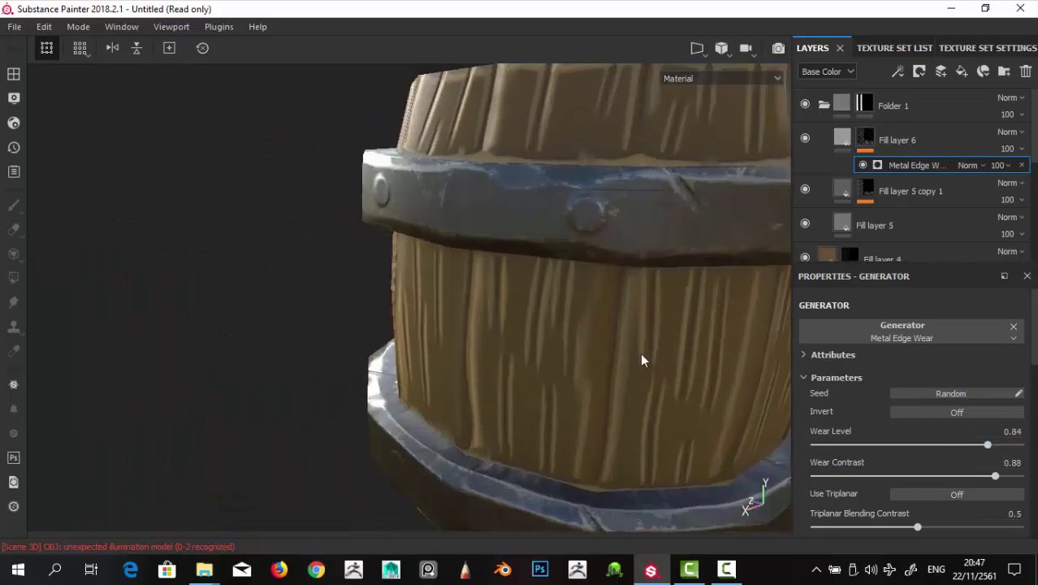
scroll(640, 353, up, 2)
drag(994, 476, 973, 481)
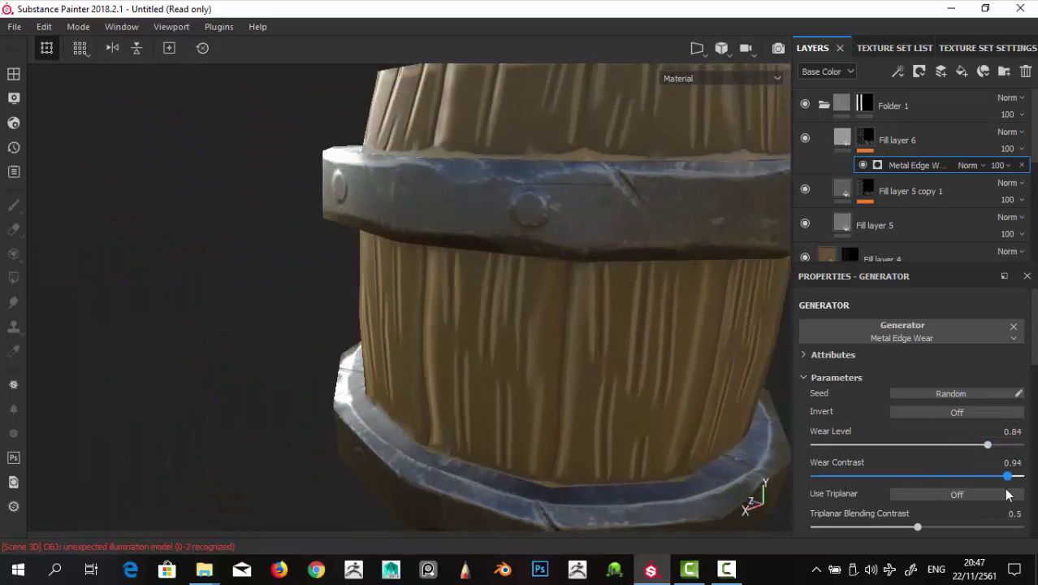
mouse_move(568, 292)
alt+mouse_down()
mouse_move(626, 308)
mouse_move(600, 220)
mouse_move(410, 216)
mouse_move(251, 164)
mouse_move(423, 138)
mouse_move(593, 166)
mouse_move(546, 209)
alt+mouse_up()
scroll(549, 260, up, 3)
alt+right_drag(549, 260, 621, 214)
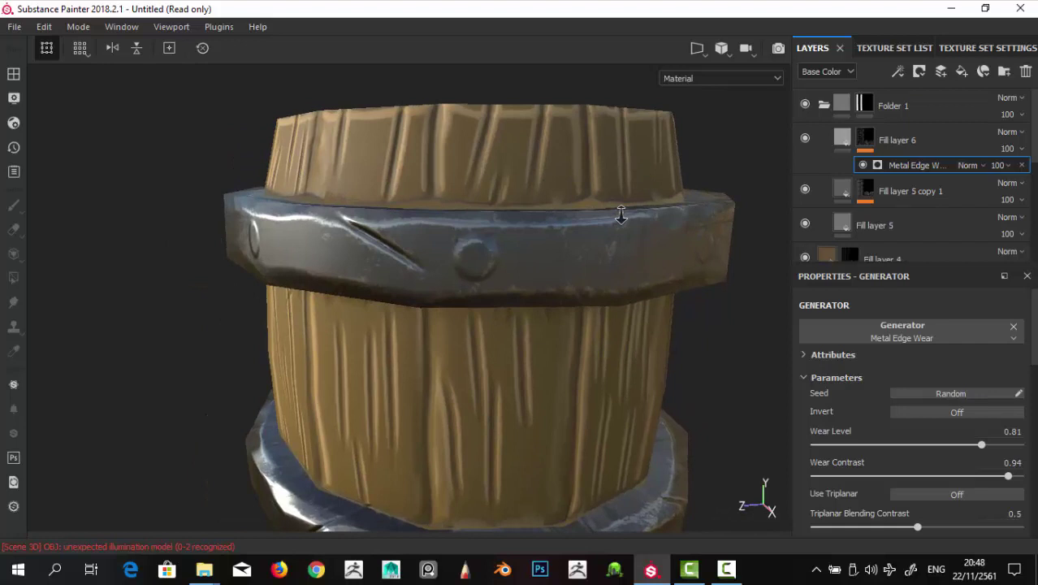
alt+drag(705, 166, 637, 174)
Step: Add a new fill layer above Folder 1 at the top of the layer stack
click(824, 105)
alt+drag(642, 130, 684, 185)
scroll(684, 185, down, 2)
click(912, 109)
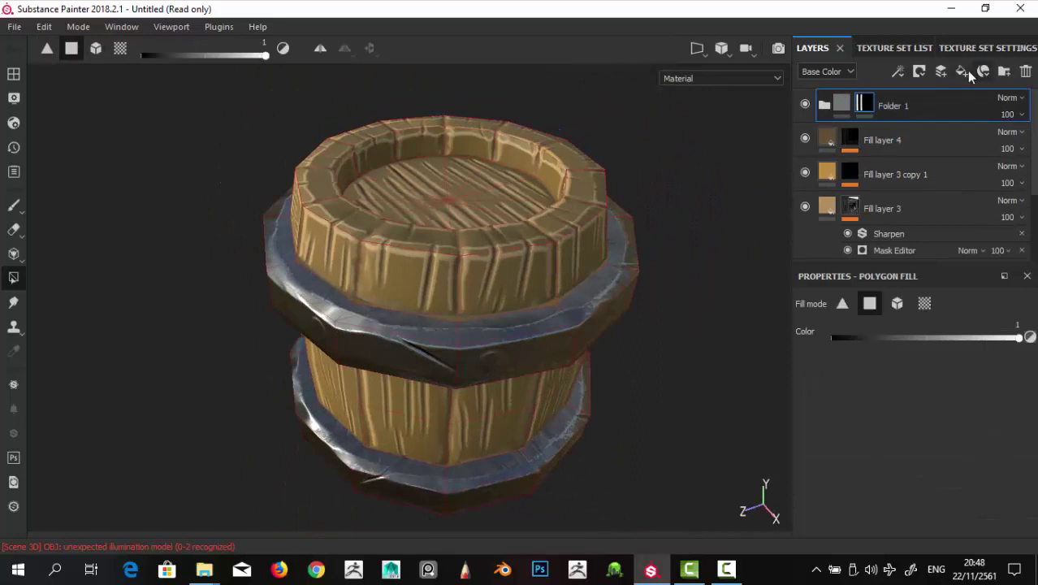
click(979, 74)
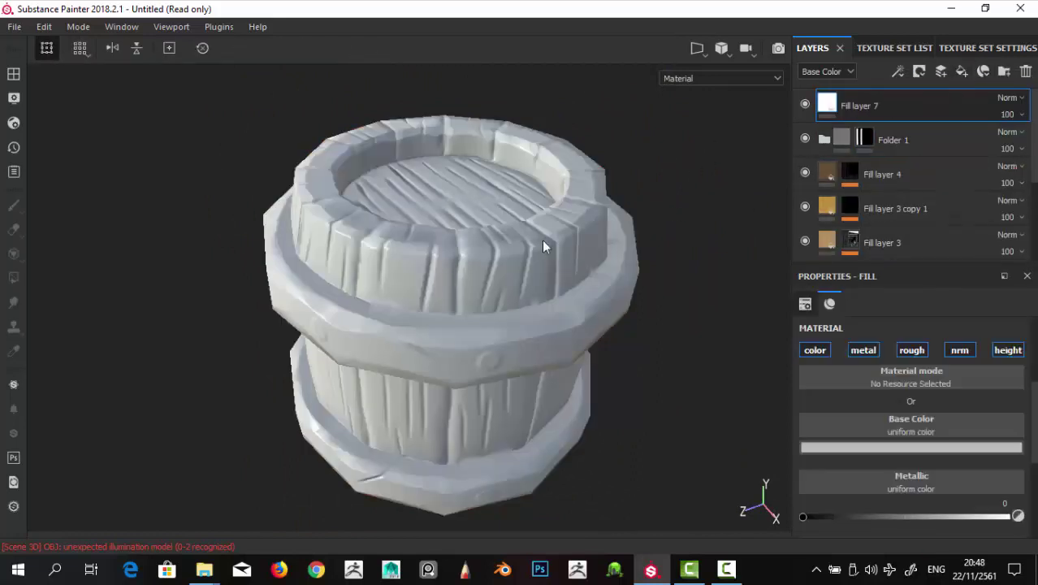
Step: Make Fill layer 7 non-metallic dark brown with roughness 0.77 and add a black mask
click(863, 349)
click(910, 451)
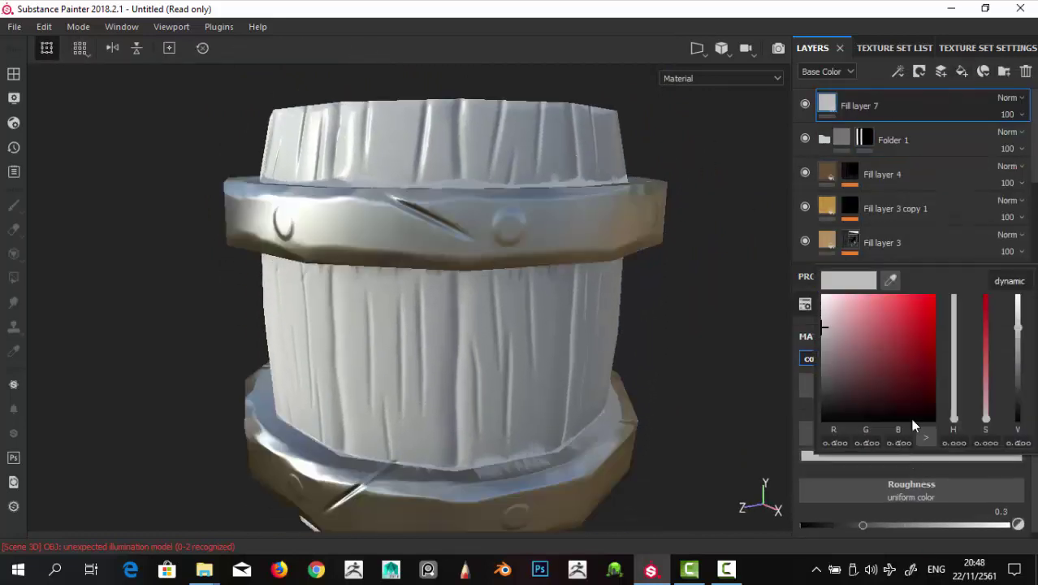
drag(930, 363, 824, 420)
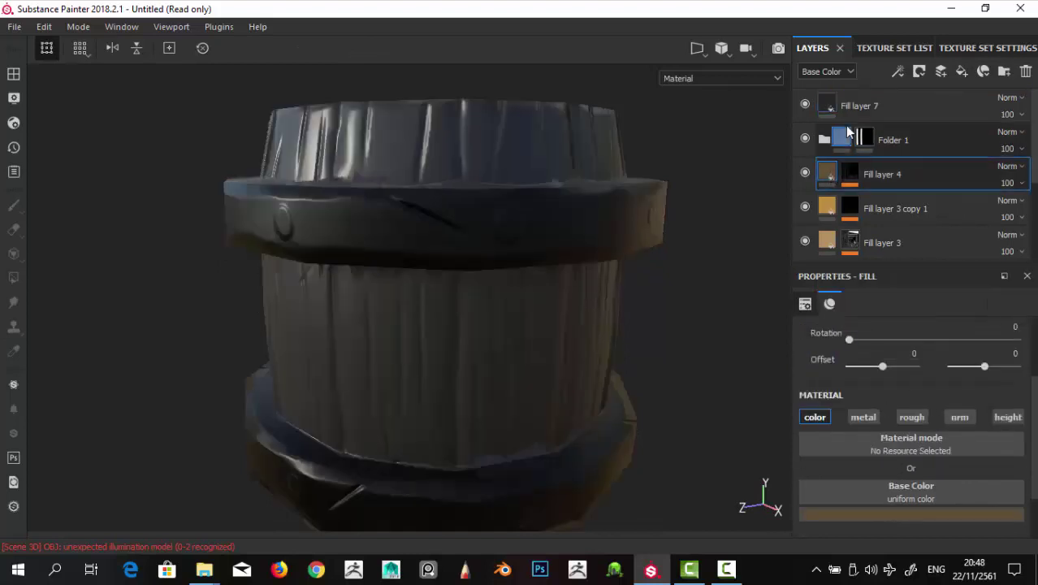
click(829, 172)
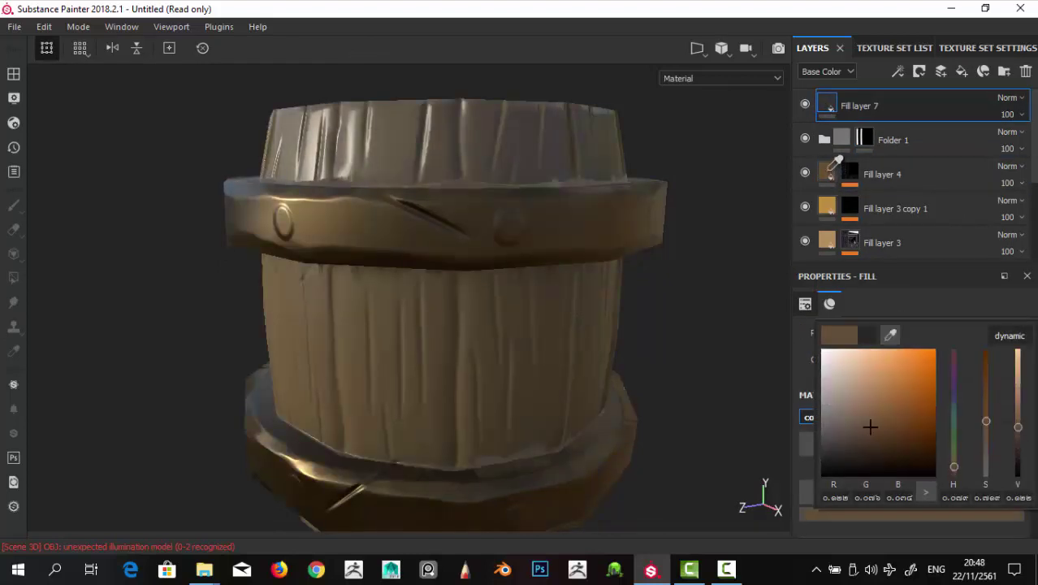
alt+drag(533, 285, 894, 426)
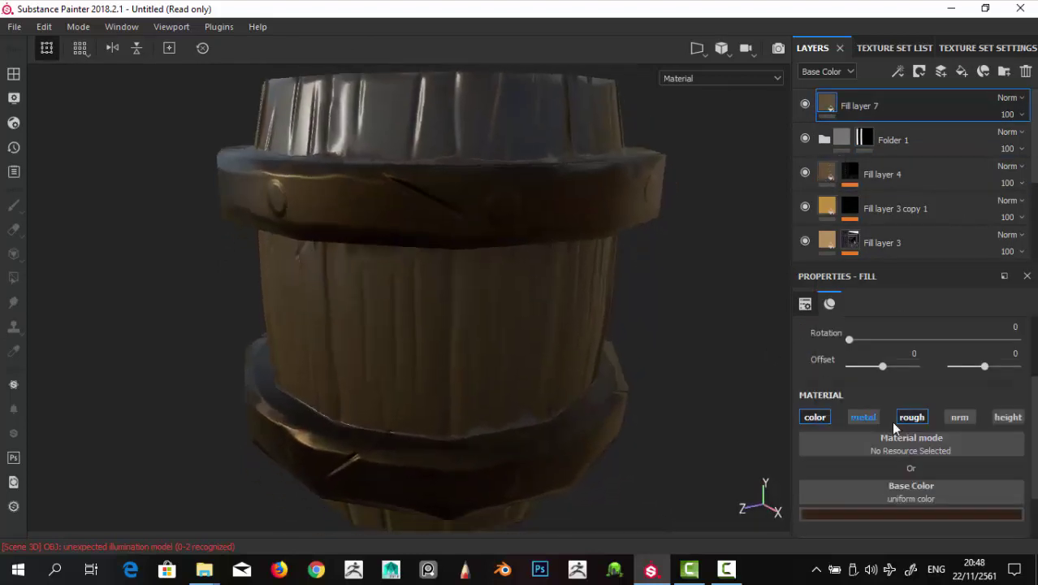
scroll(904, 459, down, 2)
click(961, 517)
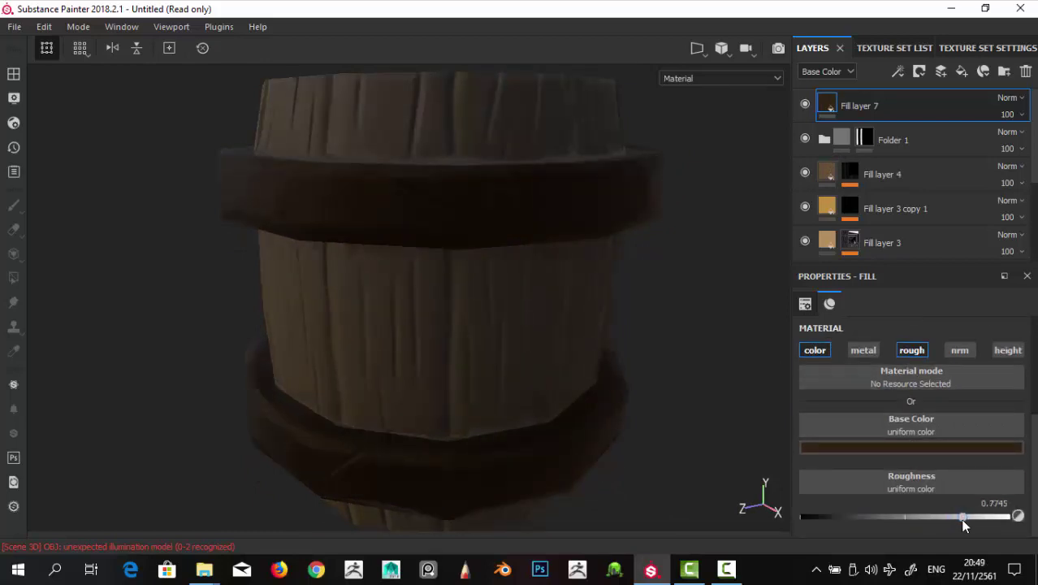
right_click(831, 99)
click(857, 122)
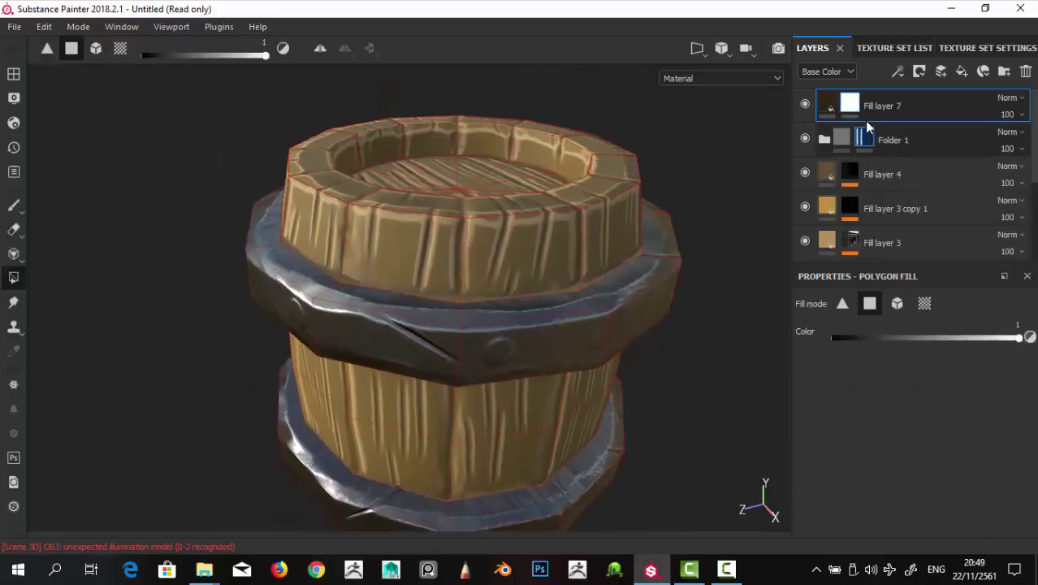
Step: Apply the Dirt smart mask from the Shelf onto Fill layer 7
click(14, 205)
click(12, 76)
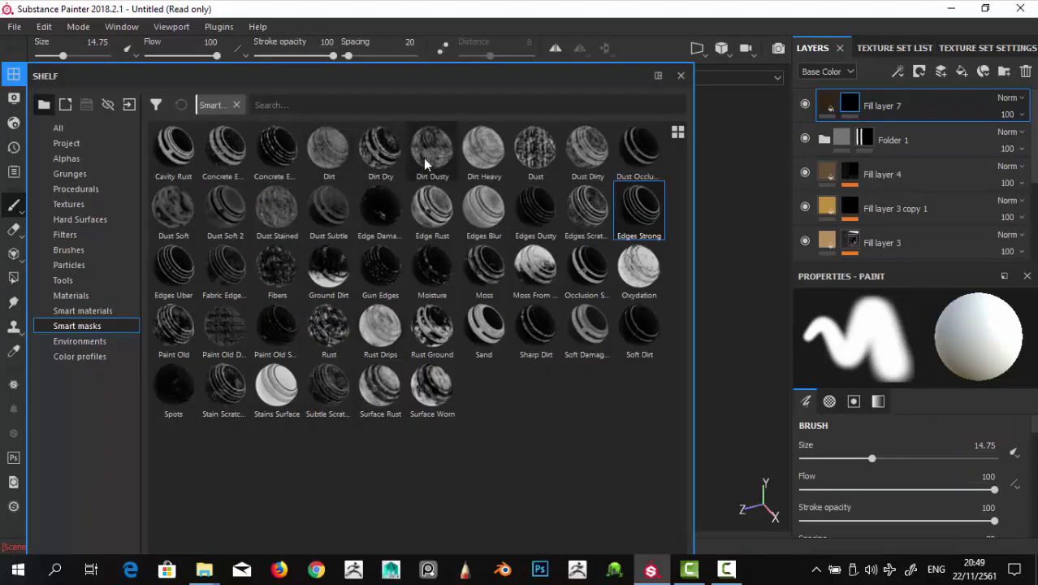
drag(329, 152, 845, 110)
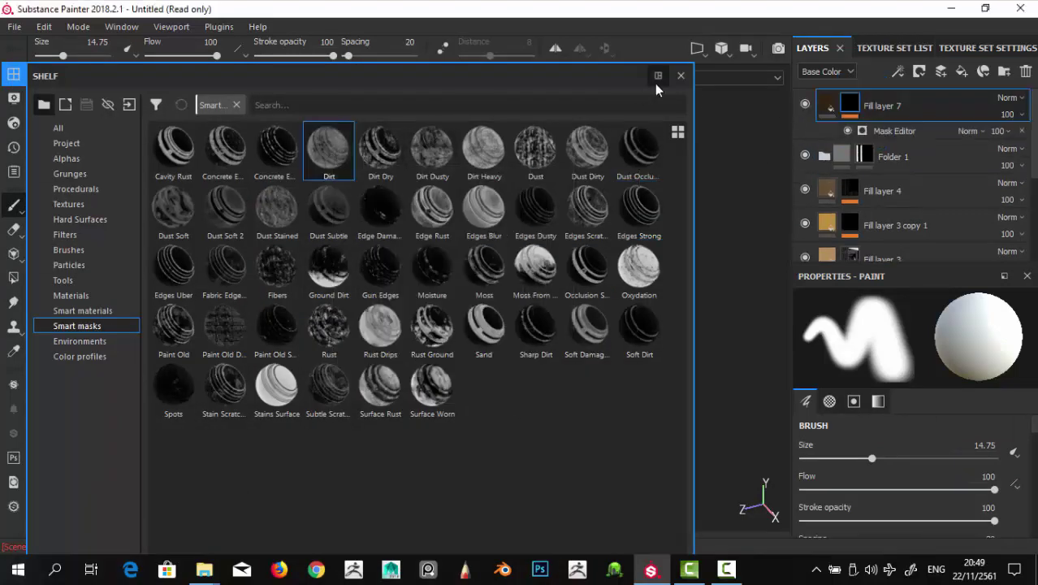
click(658, 77)
mouse_move(594, 254)
alt+mouse_down()
mouse_move(557, 220)
mouse_move(912, 176)
alt+mouse_up()
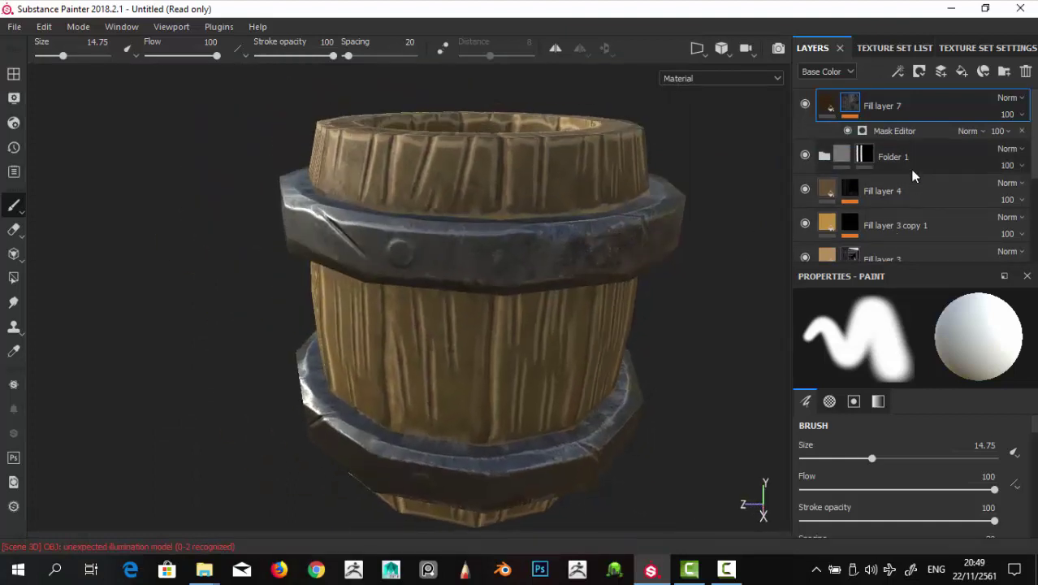
Step: Set the Mask Editor's Global Blur to 0 and Global Balance to 0.45
click(893, 130)
alt+drag(560, 273, 556, 260)
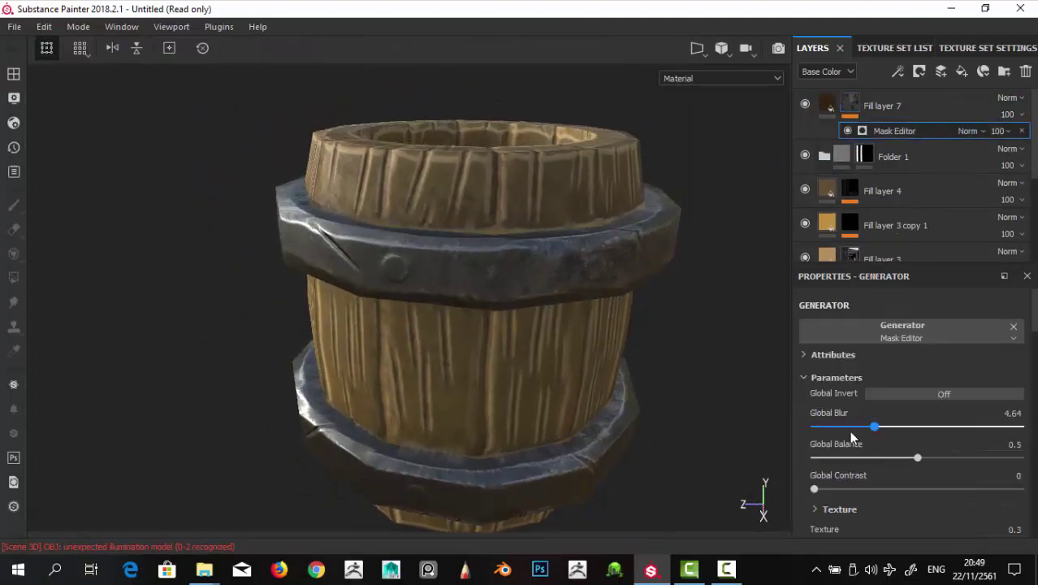
click(835, 427)
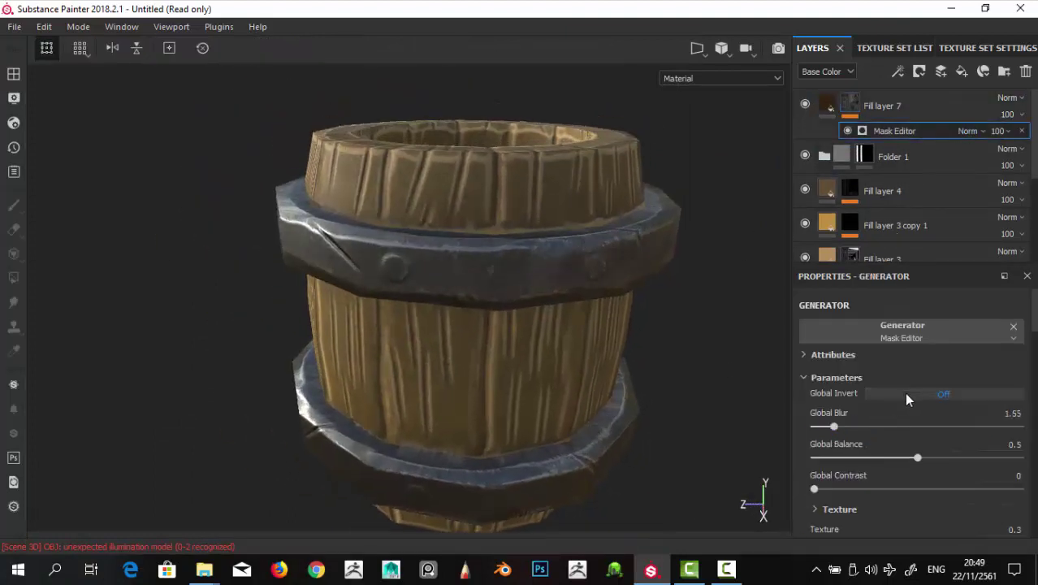
mouse_move(835, 428)
mouse_down()
mouse_move(848, 431)
mouse_move(811, 429)
mouse_up()
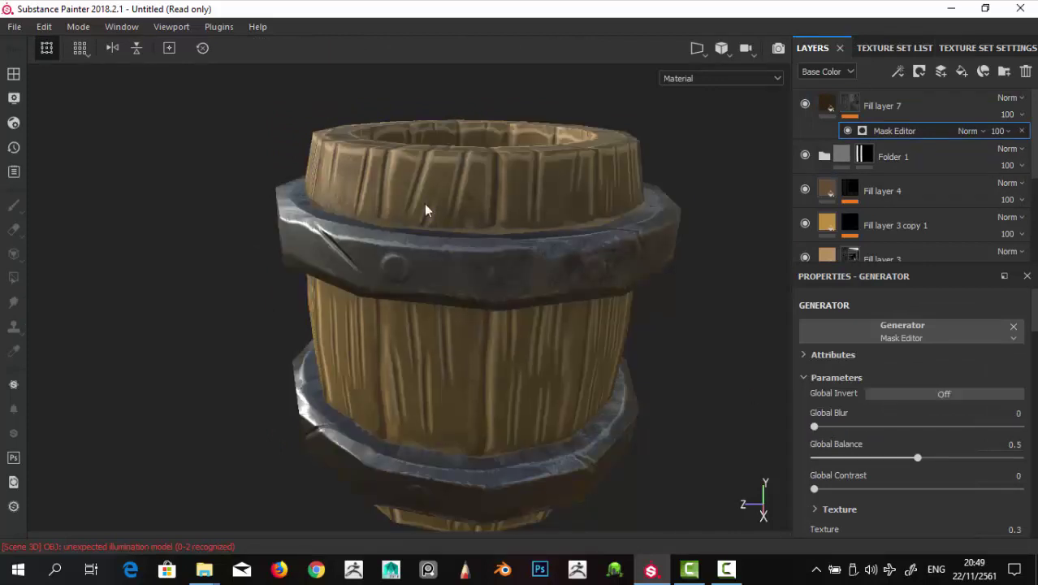
scroll(681, 387, up, 2)
drag(883, 459, 859, 461)
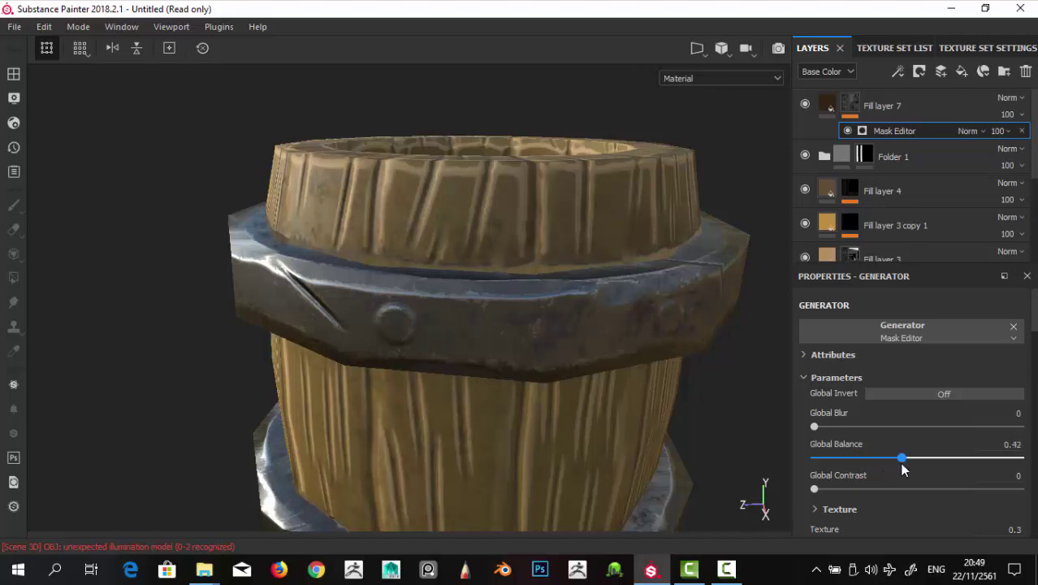
Step: Orbit and zoom around the barrel to inspect the grime on the rim and metal bands
mouse_move(525, 280)
alt+mouse_down()
mouse_move(543, 185)
mouse_move(528, 204)
mouse_move(690, 191)
mouse_move(605, 338)
mouse_move(530, 383)
alt+mouse_up()
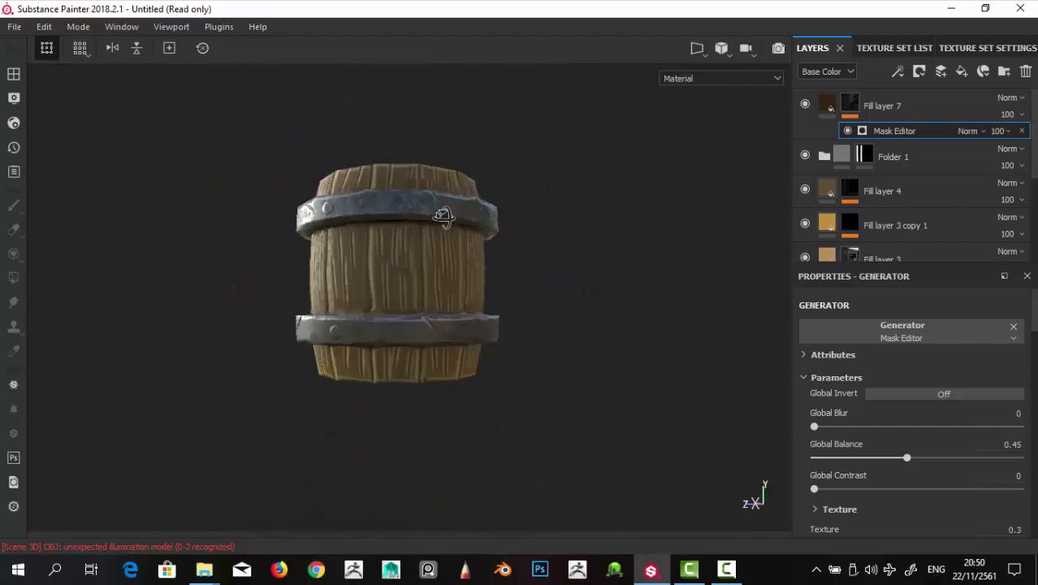
alt+drag(536, 230, 693, 353)
alt+right_drag(693, 352, 674, 303)
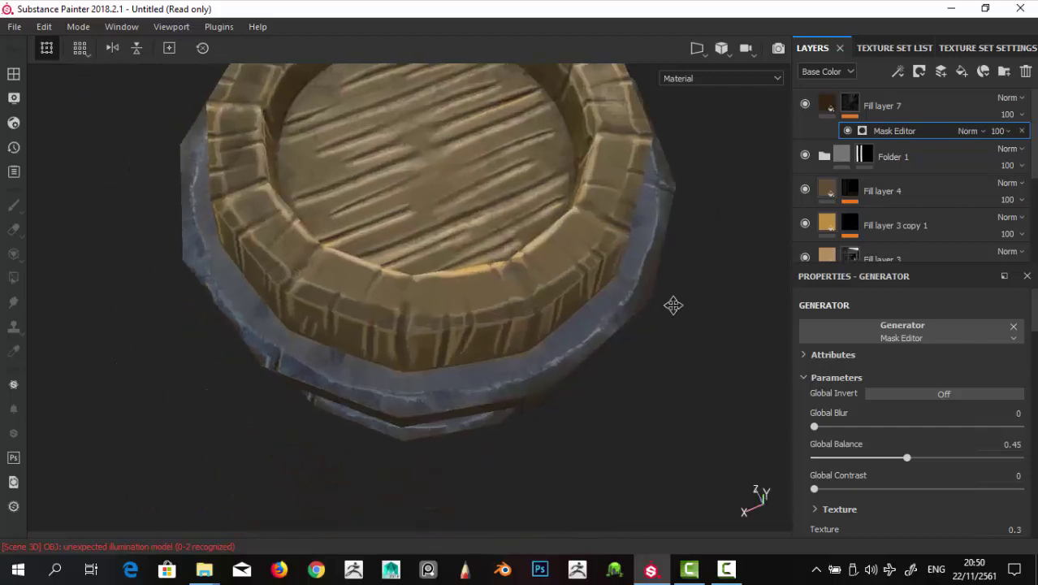
mouse_move(674, 304)
alt+mouse_down()
mouse_move(714, 348)
mouse_move(338, 109)
mouse_move(654, 310)
mouse_move(464, 248)
alt+mouse_up()
mouse_move(464, 248)
alt+right_down()
mouse_move(506, 254)
mouse_move(560, 174)
alt+right_up()
mouse_move(561, 174)
alt+mouse_down()
mouse_move(696, 260)
mouse_move(574, 260)
alt+mouse_up()
alt+right_drag(575, 260, 614, 243)
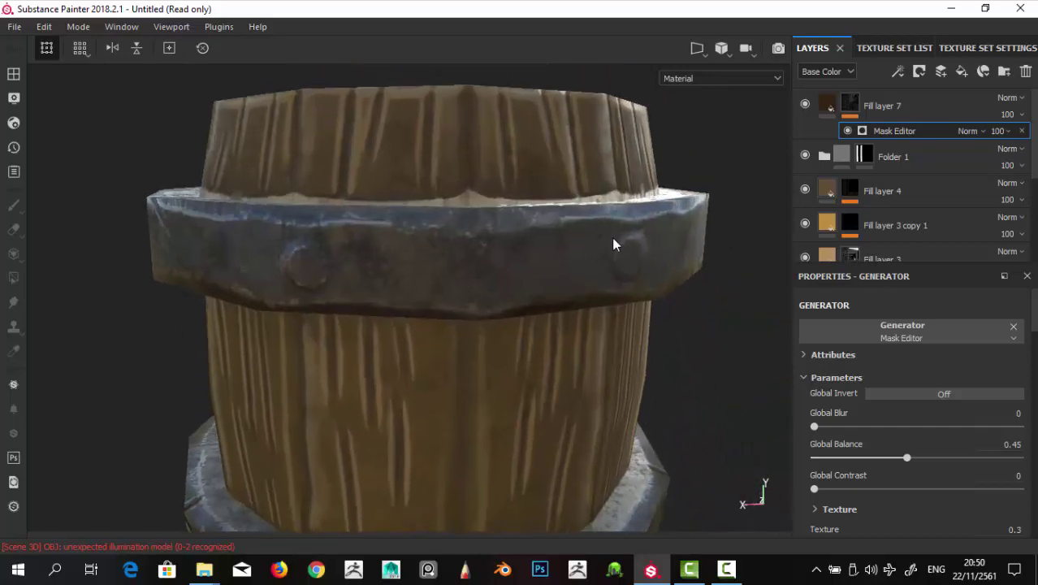
mouse_move(614, 244)
alt+mouse_down()
mouse_move(675, 304)
mouse_move(429, 250)
mouse_move(603, 241)
alt+mouse_up()
alt+right_drag(602, 241, 572, 358)
mouse_move(573, 358)
alt+mouse_down()
mouse_move(700, 231)
mouse_move(304, 95)
mouse_move(577, 139)
mouse_move(524, 114)
mouse_move(617, 190)
alt+mouse_up()
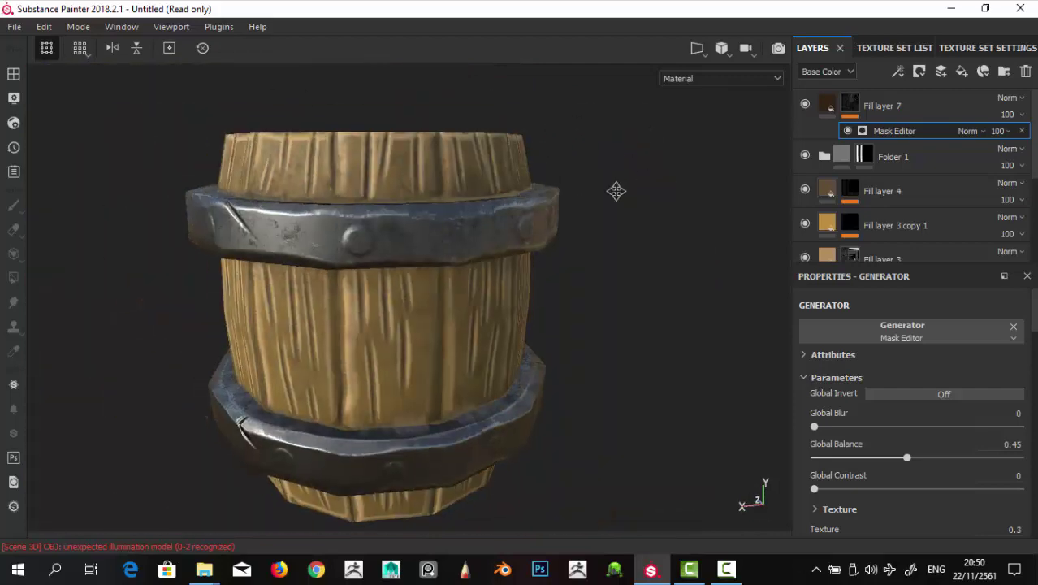
alt+right_drag(616, 190, 647, 229)
mouse_move(647, 229)
alt+mouse_down()
mouse_move(505, 250)
mouse_move(561, 277)
alt+mouse_up()
Step: Add a paint effect to Fill layer 7's mask and pick a brush from the Shelf
click(898, 71)
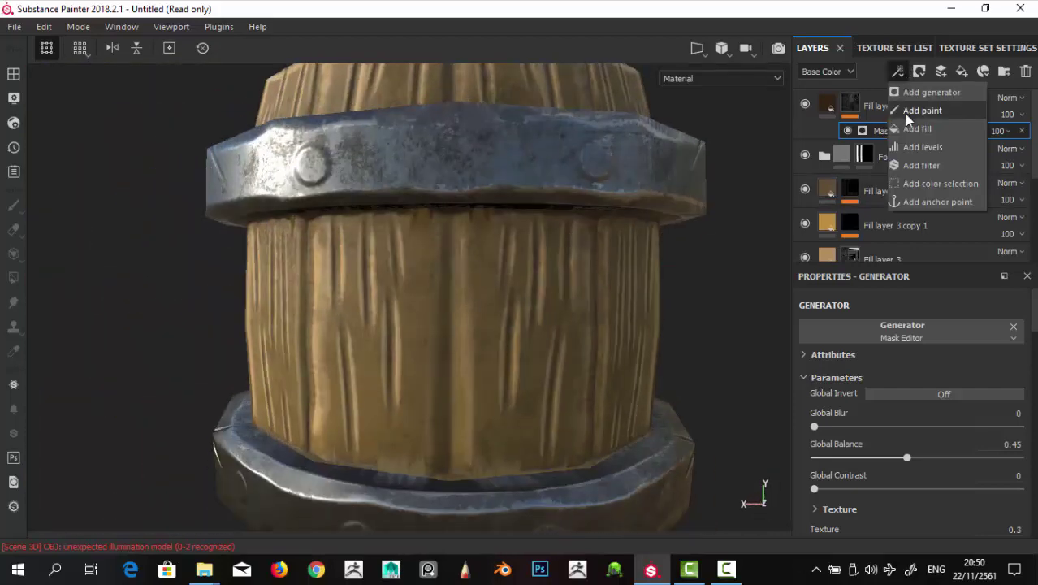
click(914, 109)
click(13, 74)
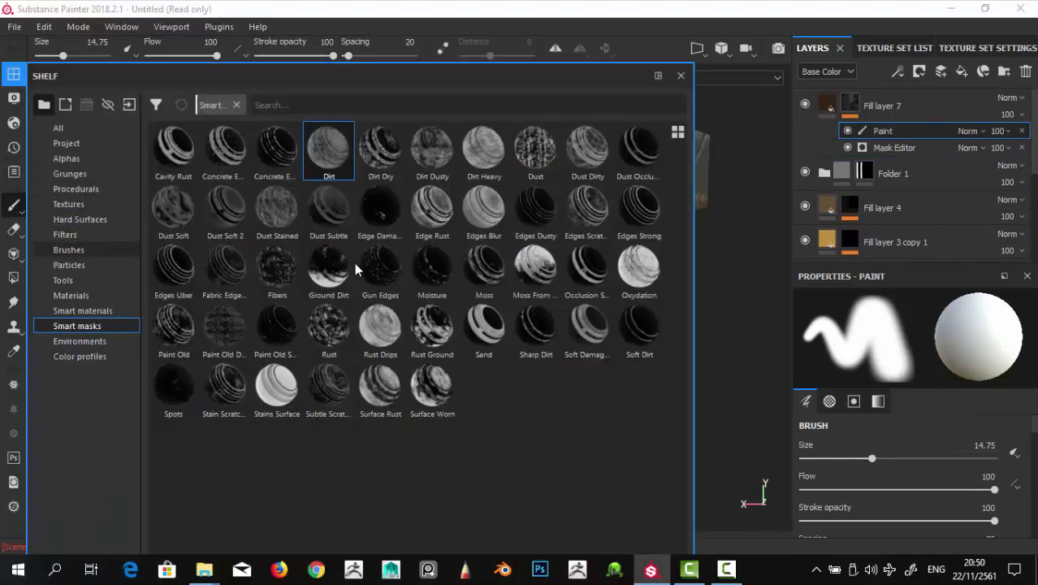
click(703, 150)
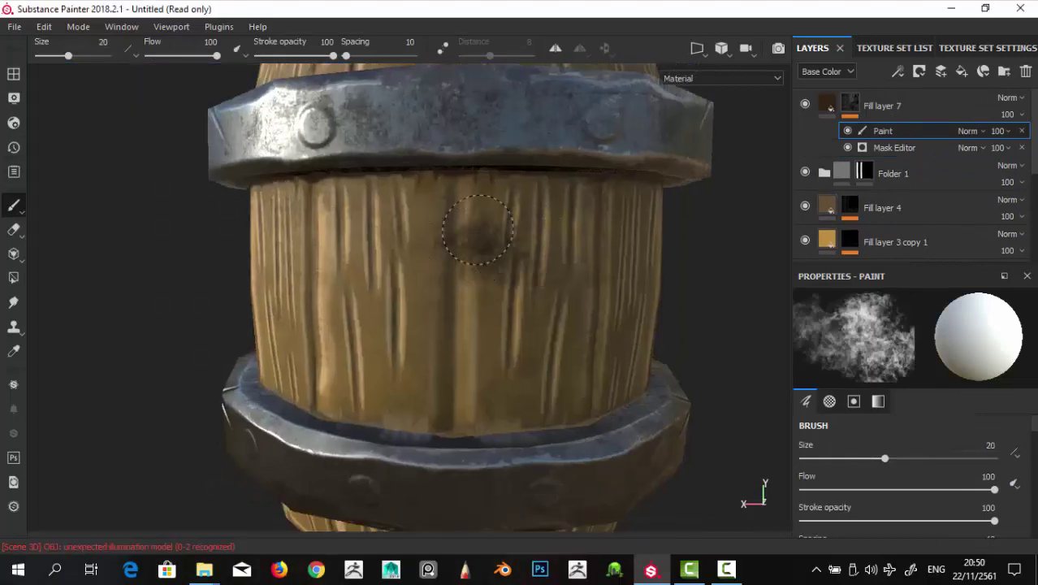
scroll(469, 272, up, 1)
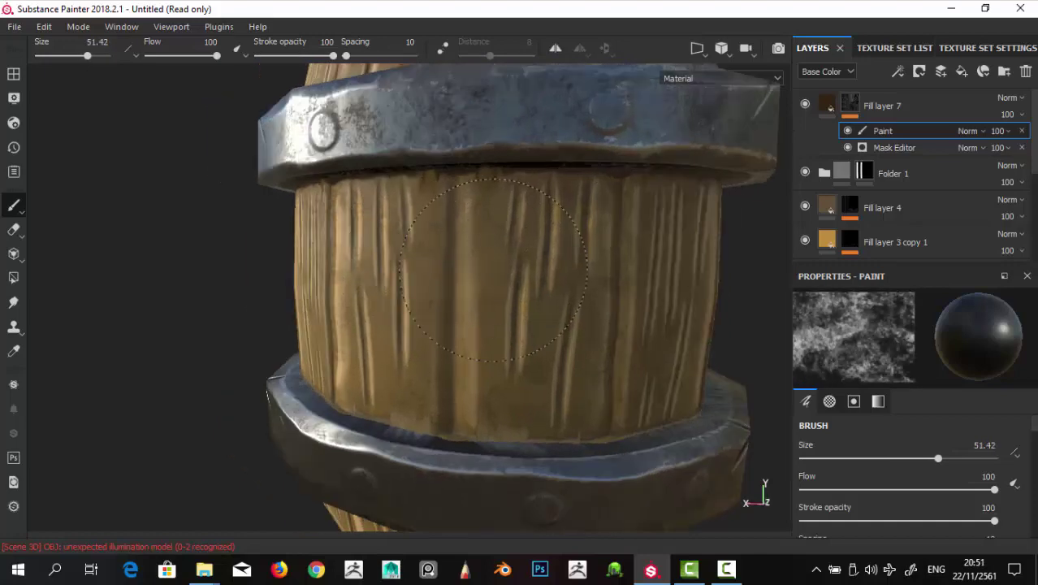
alt+drag(471, 244, 493, 211)
scroll(638, 240, up, 2)
scroll(638, 239, down, 3)
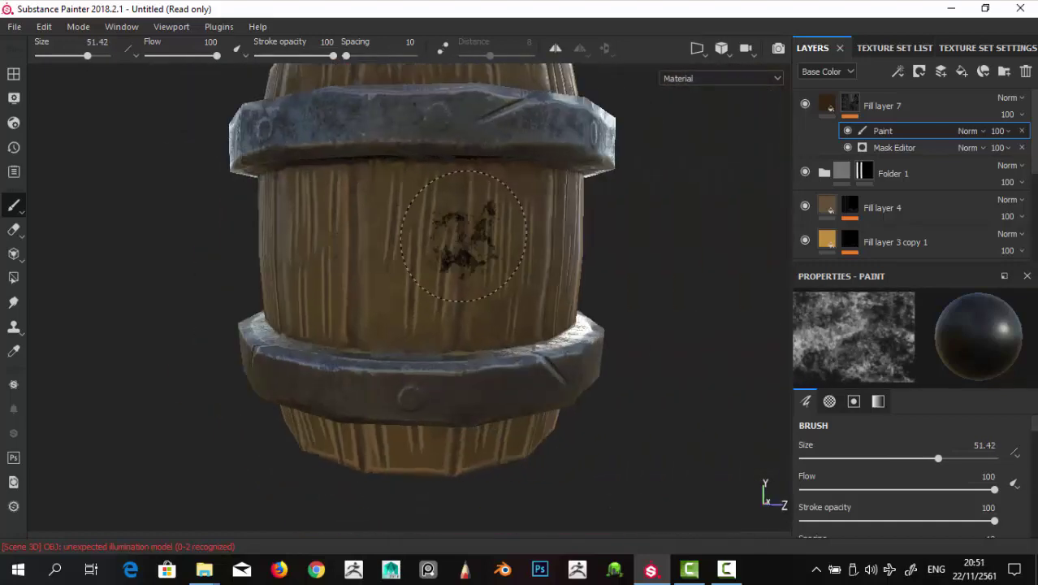
mouse_move(637, 240)
alt+mouse_down()
mouse_move(309, 227)
mouse_move(425, 155)
mouse_move(495, 172)
alt+mouse_up()
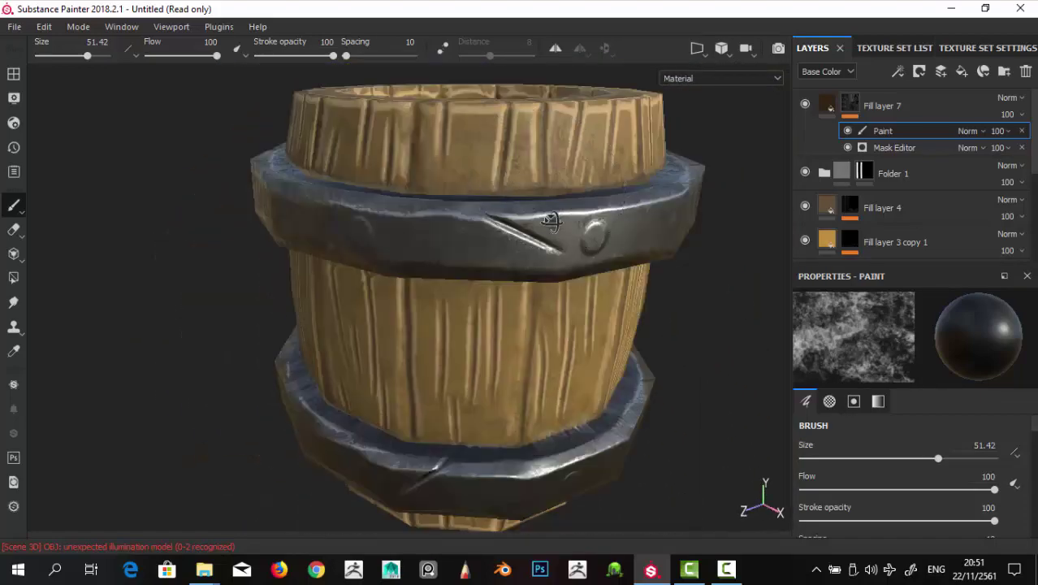
mouse_move(495, 172)
alt+mouse_down()
mouse_move(432, 311)
mouse_move(296, 225)
mouse_move(595, 351)
alt+mouse_up()
Step: Paint dark grime patches into the mask, switching the brush value between white and black
click(432, 311)
alt+drag(404, 257, 382, 228)
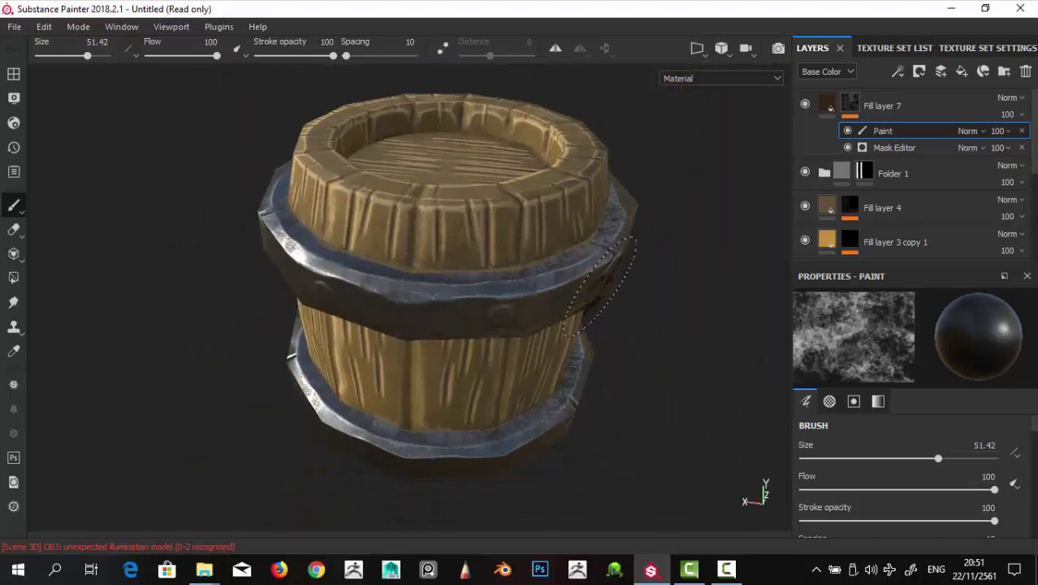
click(879, 401)
drag(987, 486, 1006, 485)
mouse_move(406, 244)
alt+mouse_down()
mouse_move(446, 274)
mouse_move(536, 301)
mouse_move(471, 211)
mouse_move(487, 220)
mouse_move(487, 269)
mouse_move(438, 284)
alt+mouse_up()
key(x)
click(1004, 486)
drag(349, 268, 381, 300)
alt+drag(406, 260, 382, 243)
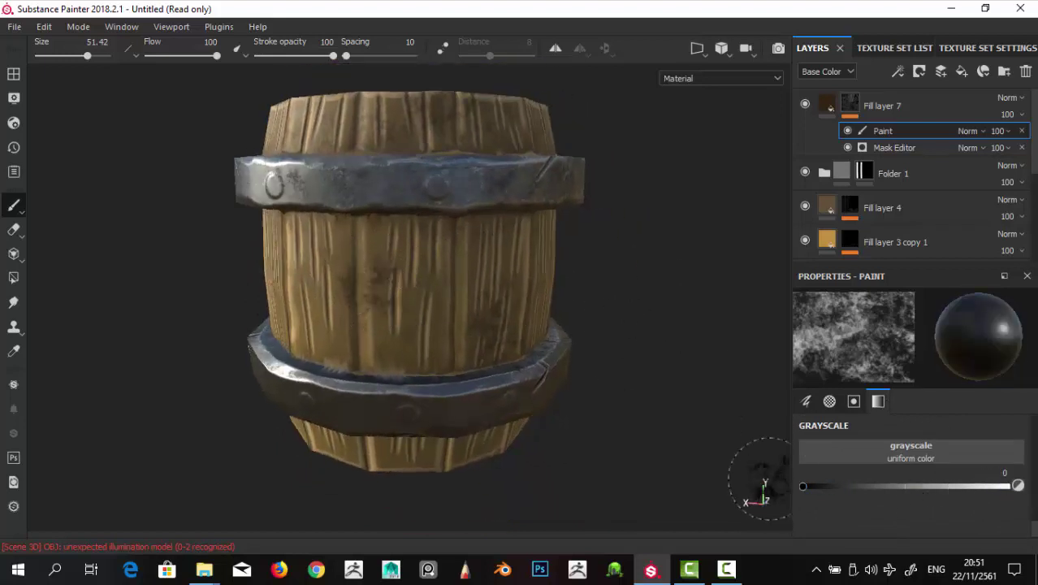
Step: Darken Fill layer 7's base colour
click(882, 106)
click(865, 438)
mouse_move(866, 397)
mouse_down()
mouse_move(887, 377)
mouse_move(944, 368)
mouse_move(905, 367)
mouse_move(899, 381)
mouse_up()
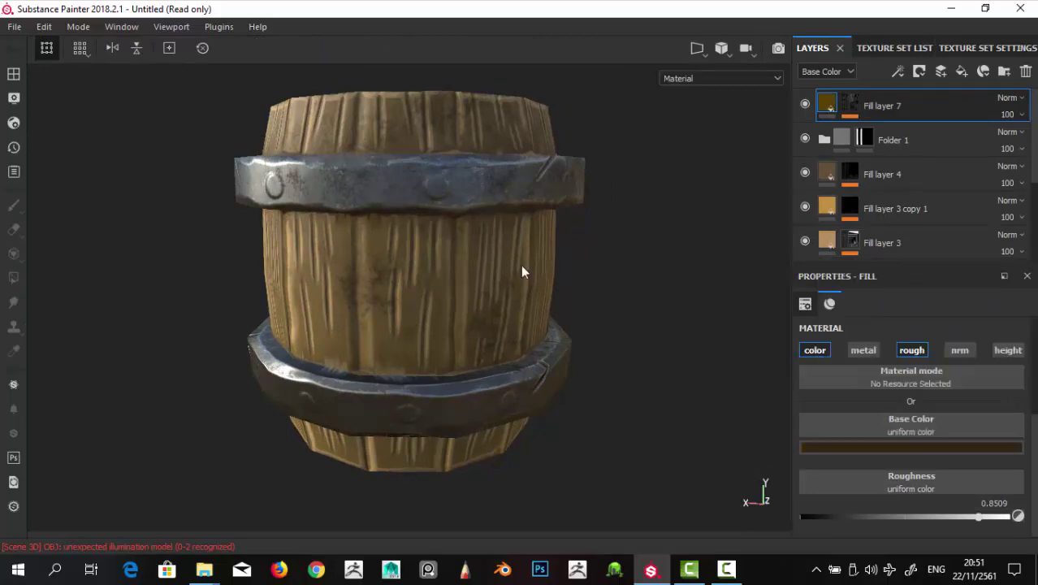
Step: Brighten Fill layer 7's base colour
mouse_move(521, 264)
alt+right_down()
mouse_move(547, 388)
mouse_move(569, 398)
alt+right_up()
click(918, 448)
drag(1019, 394, 1020, 370)
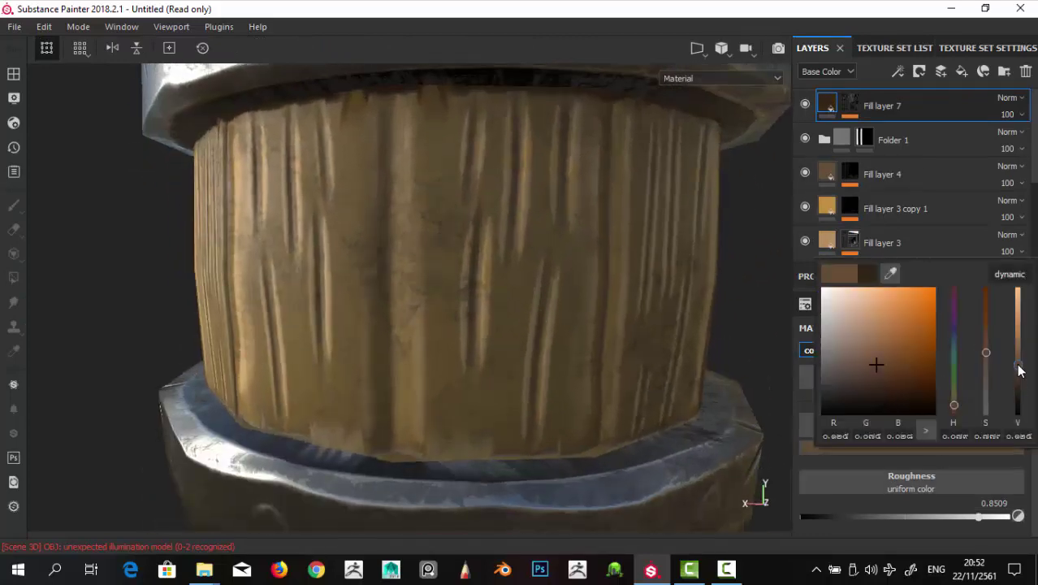
alt+right_drag(528, 365, 523, 229)
mouse_move(524, 229)
alt+mouse_down()
mouse_move(485, 407)
mouse_move(465, 309)
alt+mouse_up()
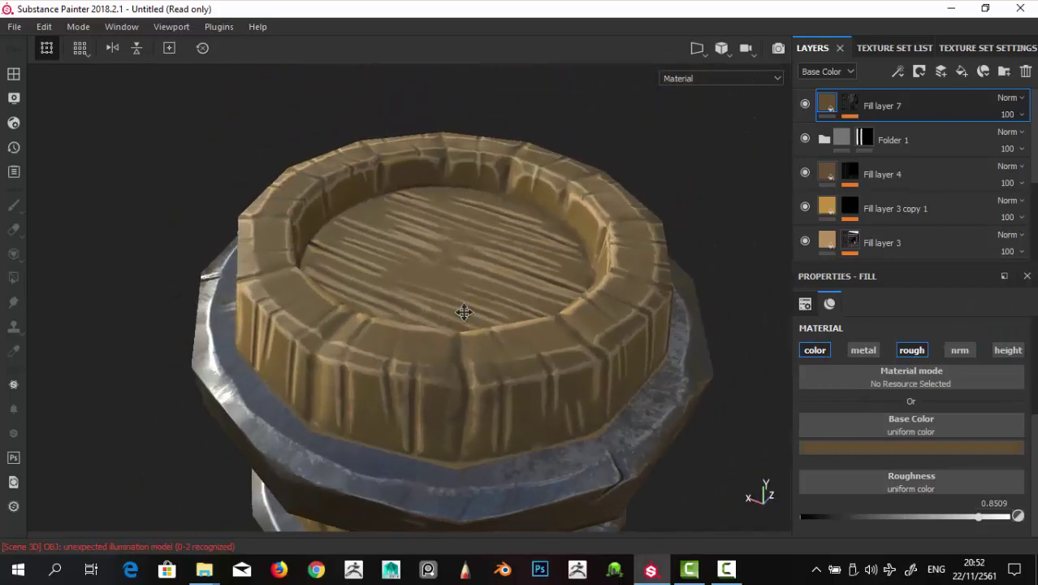
Step: Add a new paint layer, Layer 1, above Fill layer 7 with a red-orange paint colour
click(941, 72)
click(880, 491)
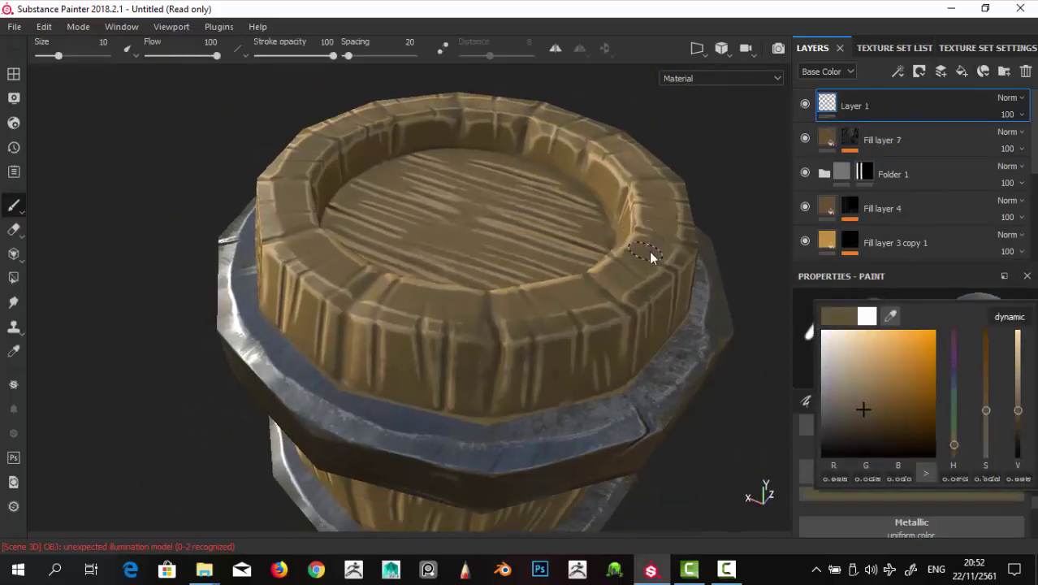
drag(863, 410, 856, 413)
drag(955, 444, 954, 452)
alt+drag(741, 264, 520, 349)
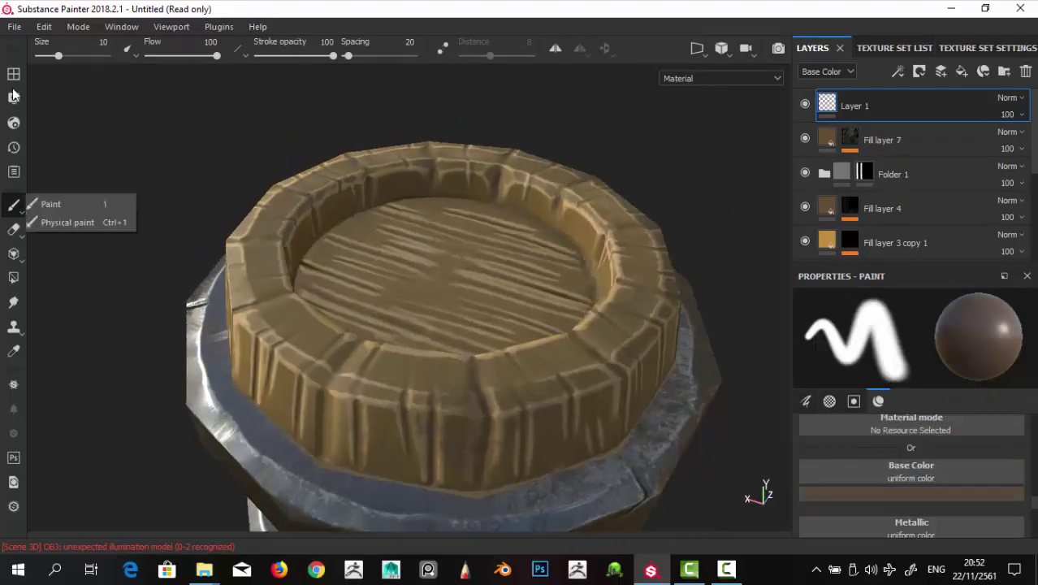
Step: Choose the Dirt 1 brush and set the paint colour to orange-brown
click(13, 74)
click(681, 75)
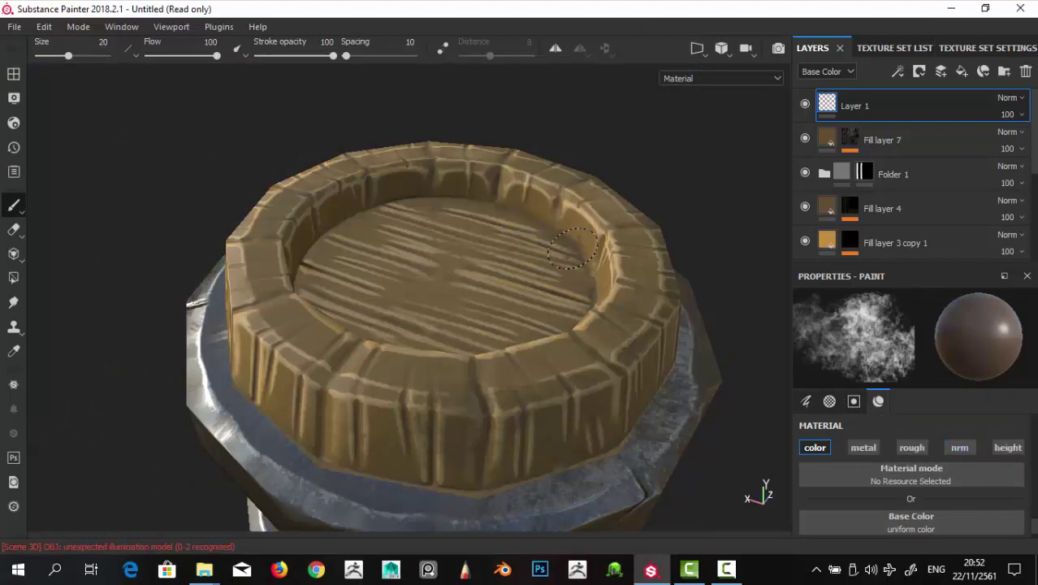
alt+drag(573, 248, 682, 182)
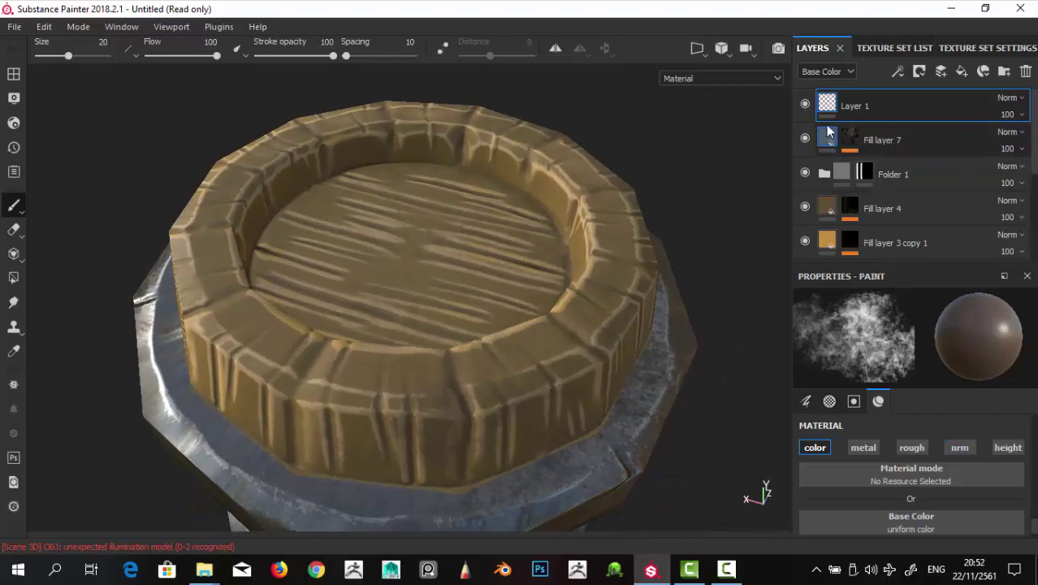
click(849, 477)
key(Escape)
scroll(1029, 542, down, 1)
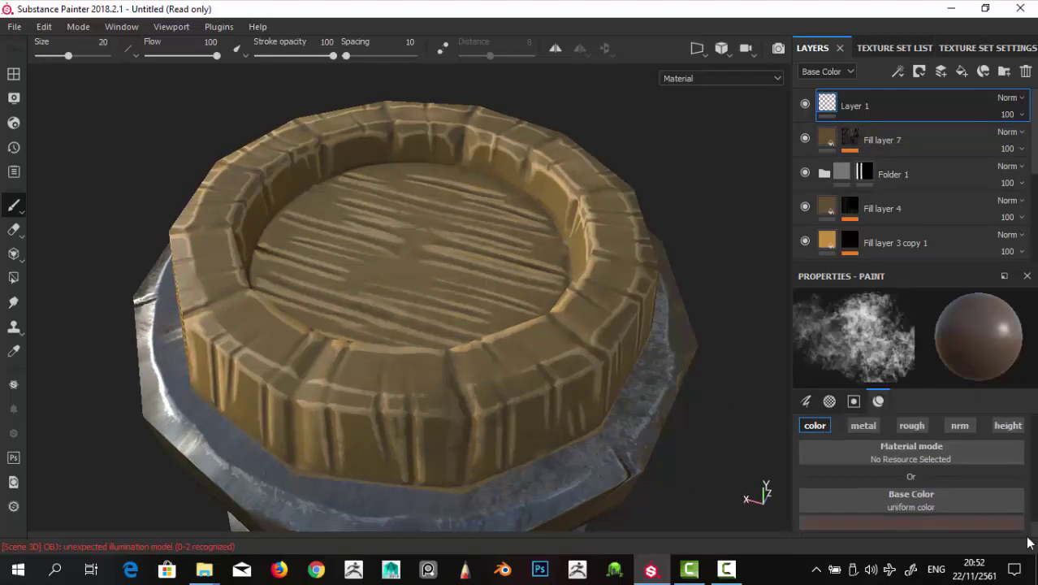
click(909, 524)
click(866, 437)
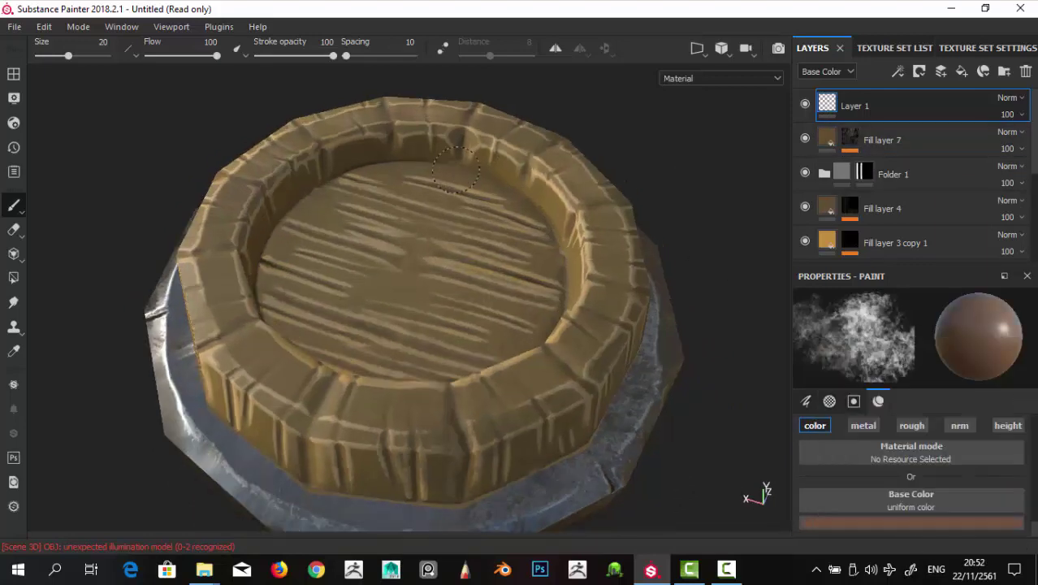
Step: Shrink the Dirt 1 brush to about size 14 and lower its flow to 94
alt+drag(441, 166, 329, 173)
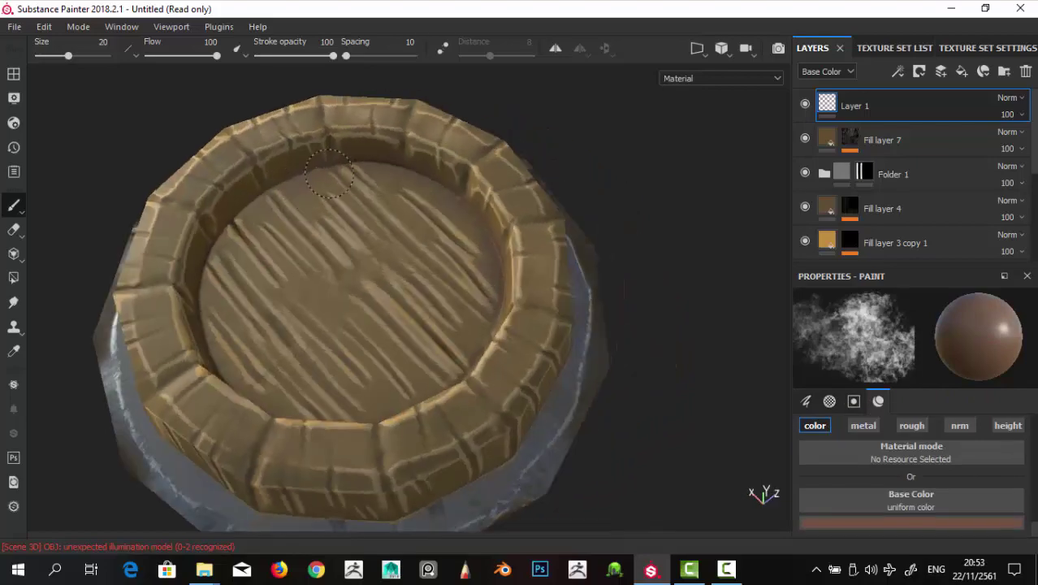
mouse_move(299, 233)
alt+mouse_down()
mouse_move(282, 244)
mouse_move(260, 226)
mouse_move(309, 268)
mouse_move(254, 299)
mouse_move(372, 385)
mouse_move(382, 268)
mouse_move(439, 211)
mouse_move(406, 213)
mouse_move(515, 203)
mouse_move(426, 187)
mouse_move(447, 179)
mouse_move(455, 195)
alt+mouse_up()
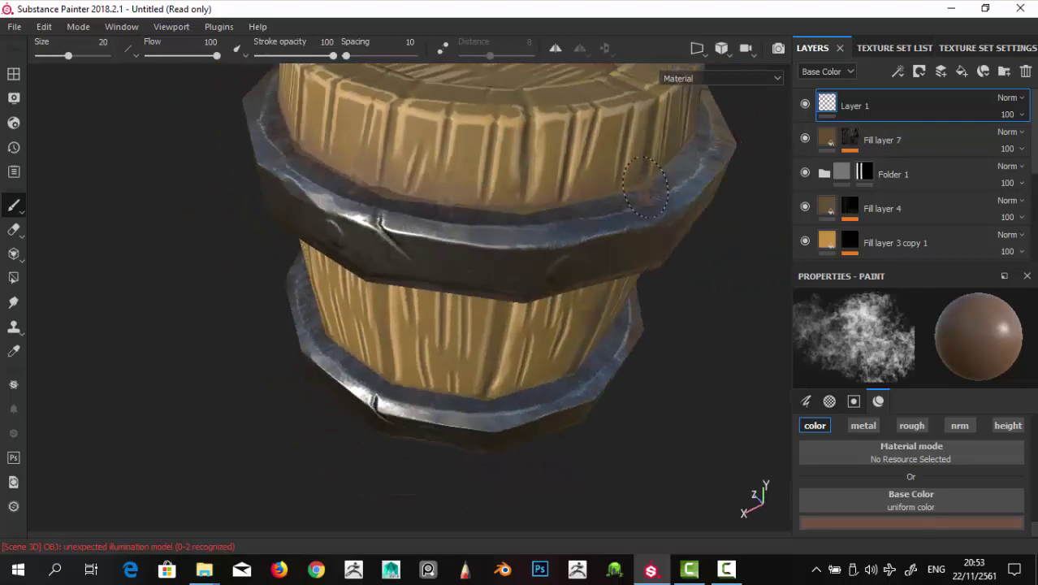
alt+middle_drag(455, 195, 456, 211)
mouse_move(456, 210)
alt+mouse_down()
mouse_move(409, 321)
mouse_move(514, 314)
mouse_move(448, 318)
mouse_move(429, 278)
mouse_move(550, 292)
mouse_move(386, 235)
alt+mouse_up()
mouse_move(536, 268)
alt+mouse_down()
mouse_move(510, 231)
mouse_move(487, 229)
alt+mouse_up()
alt+middle_drag(487, 229, 471, 227)
mouse_move(471, 227)
alt+mouse_down()
mouse_move(476, 185)
mouse_move(455, 225)
mouse_move(586, 232)
mouse_move(492, 250)
mouse_move(486, 223)
alt+mouse_up()
alt+middle_drag(486, 223, 492, 216)
mouse_move(491, 215)
alt+mouse_down()
mouse_move(496, 205)
mouse_move(413, 186)
alt+mouse_up()
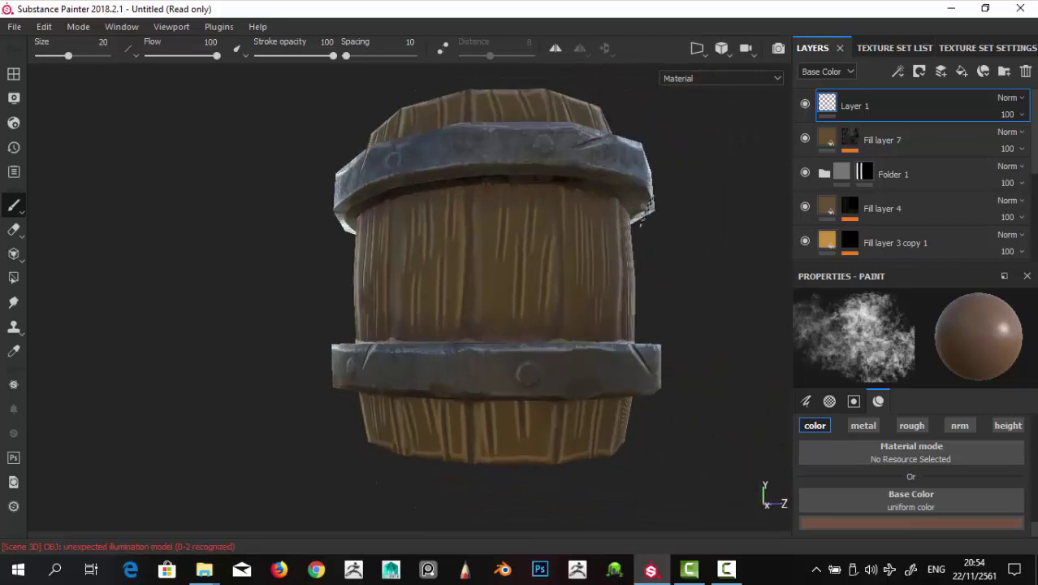
alt+middle_drag(699, 224, 693, 183)
mouse_move(693, 183)
ctrl+right_down()
mouse_move(716, 158)
mouse_move(695, 169)
mouse_move(706, 142)
mouse_move(717, 146)
ctrl+right_up()
alt+drag(716, 146, 700, 150)
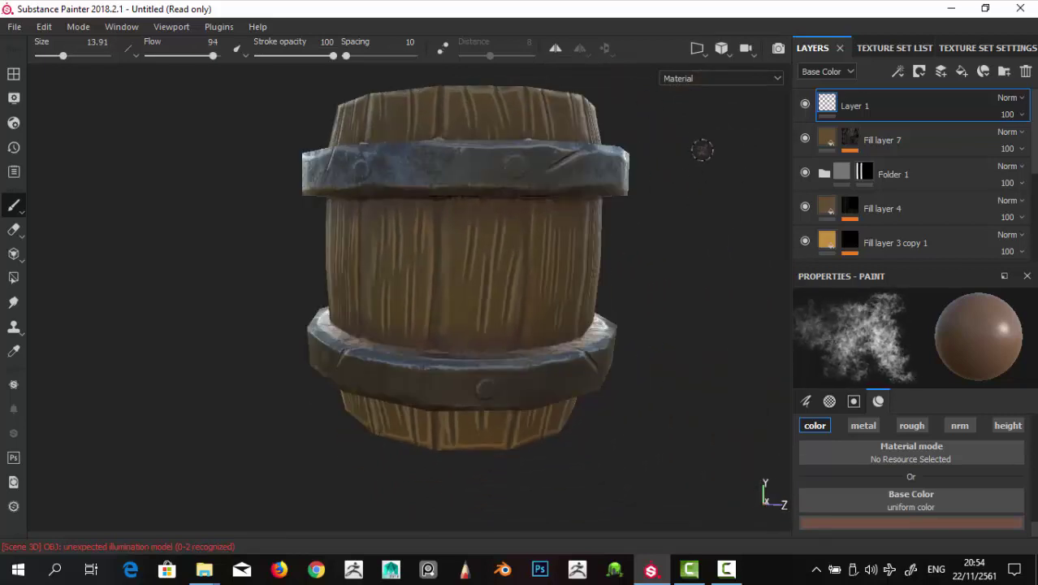
ctrl+right_drag(700, 150, 764, 155)
Step: Darken Layer 1's paint colour to dark brown
click(826, 140)
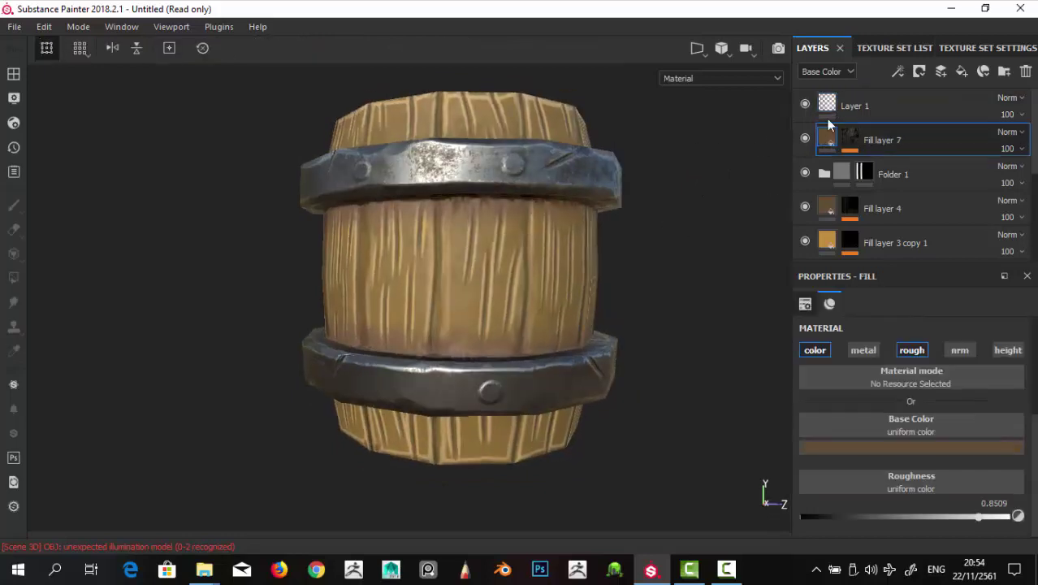
click(826, 106)
click(843, 521)
mouse_move(863, 439)
mouse_down()
mouse_move(848, 464)
mouse_move(863, 448)
mouse_up()
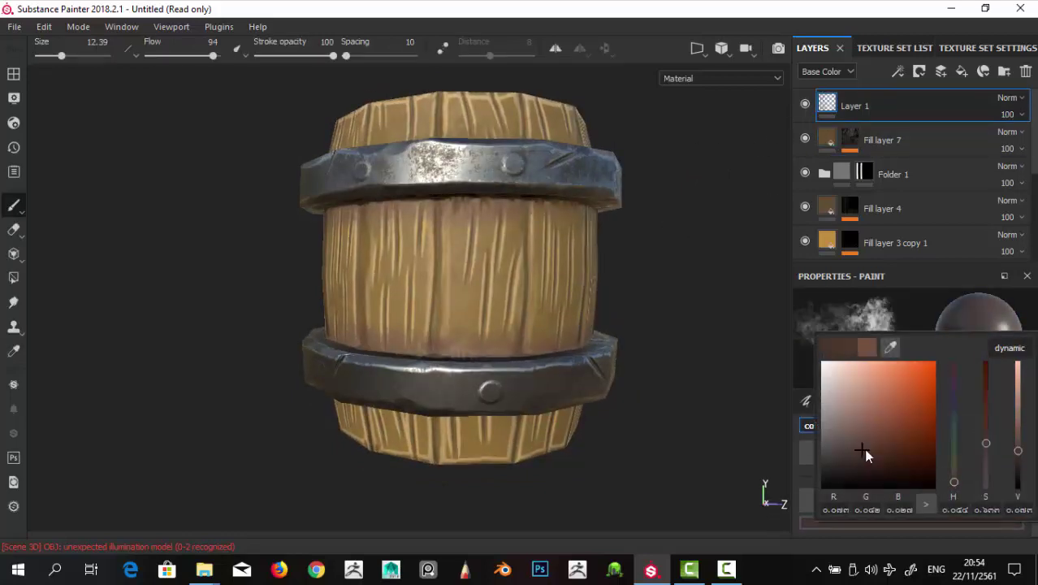
alt+drag(671, 235, 696, 249)
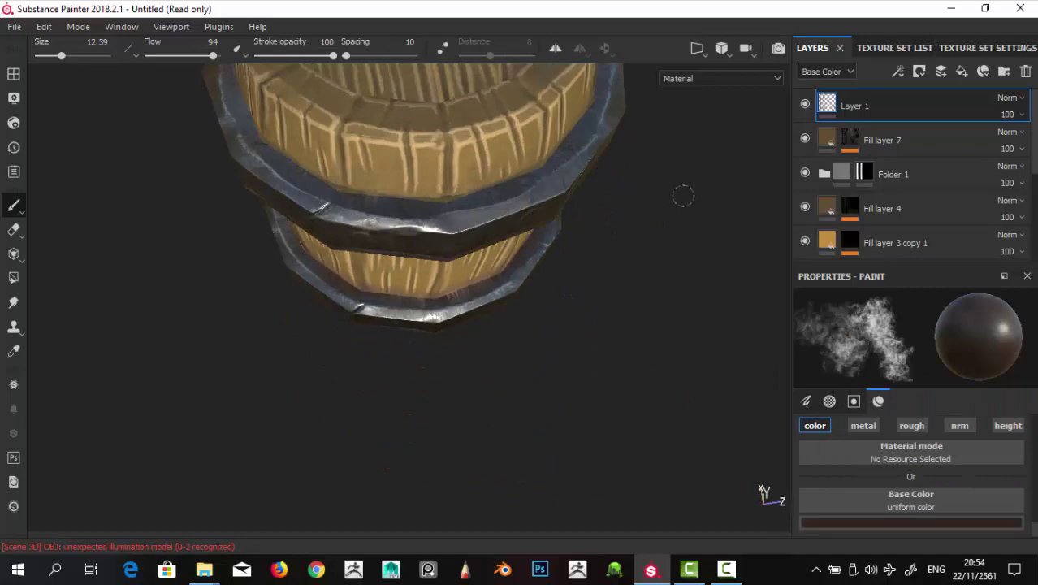
scroll(682, 195, down, 3)
mouse_move(431, 232)
alt+mouse_down()
mouse_move(726, 167)
mouse_move(559, 248)
mouse_move(725, 187)
mouse_move(629, 203)
mouse_move(644, 188)
alt+mouse_up()
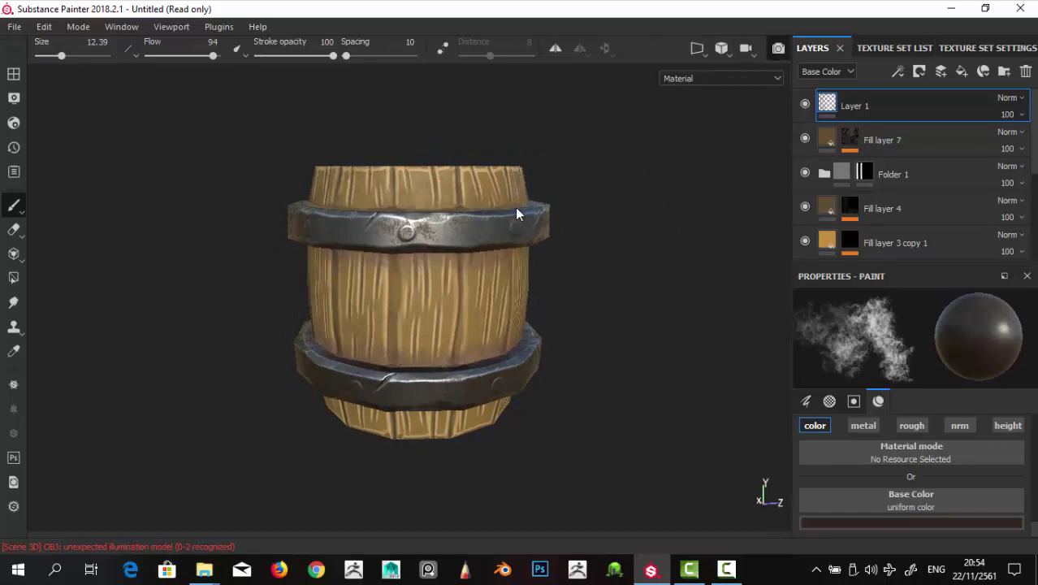
Step: Render the barrel in Iray on a plain grey background with a 20-second max time
key(F10)
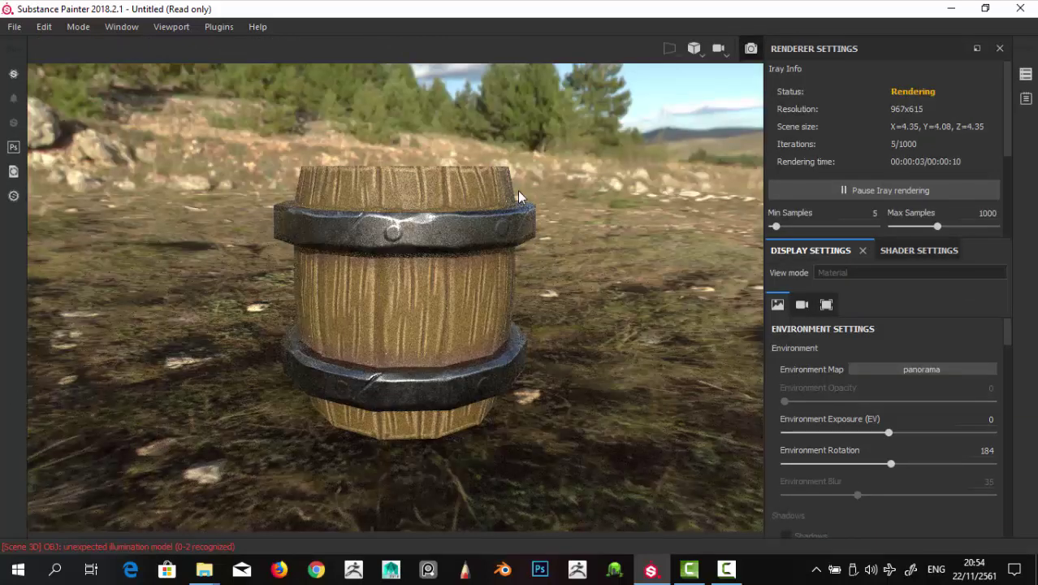
scroll(864, 367, down, 1)
scroll(906, 371, down, 1)
scroll(908, 343, down, 3)
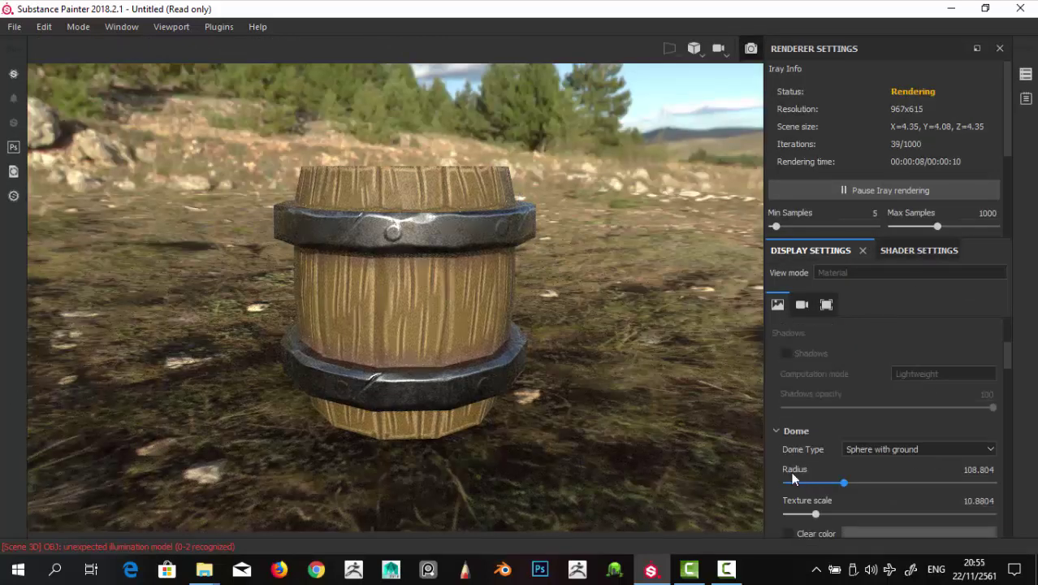
scroll(869, 472, down, 2)
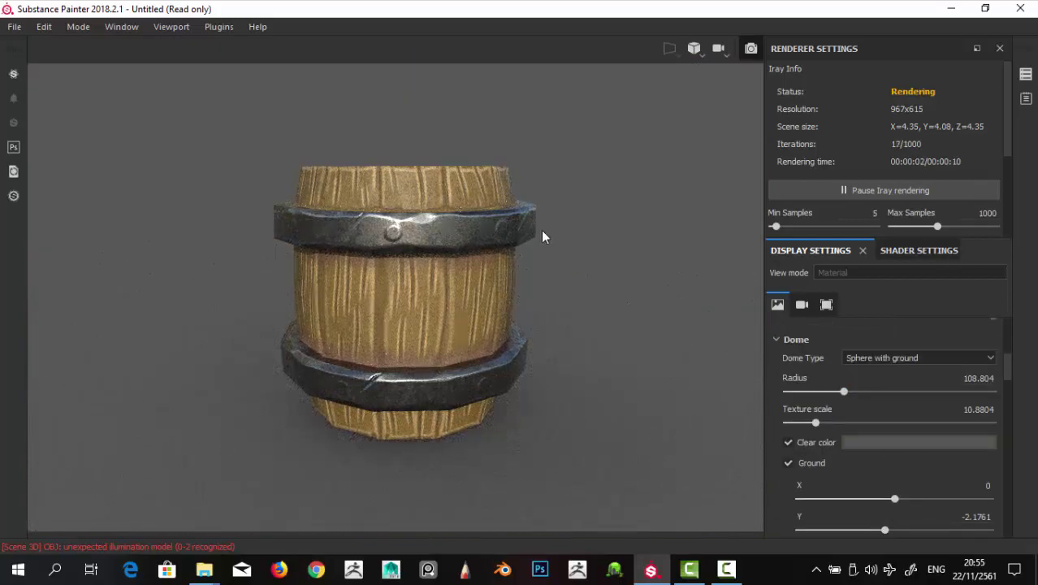
mouse_move(582, 193)
alt+mouse_down()
mouse_move(566, 195)
mouse_move(622, 198)
alt+mouse_up()
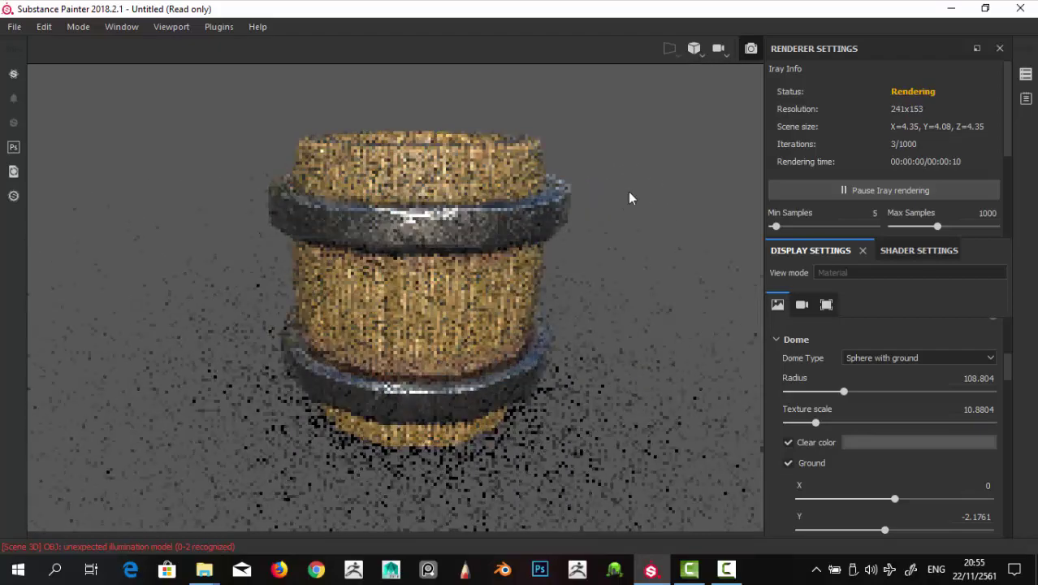
scroll(891, 210, down, 2)
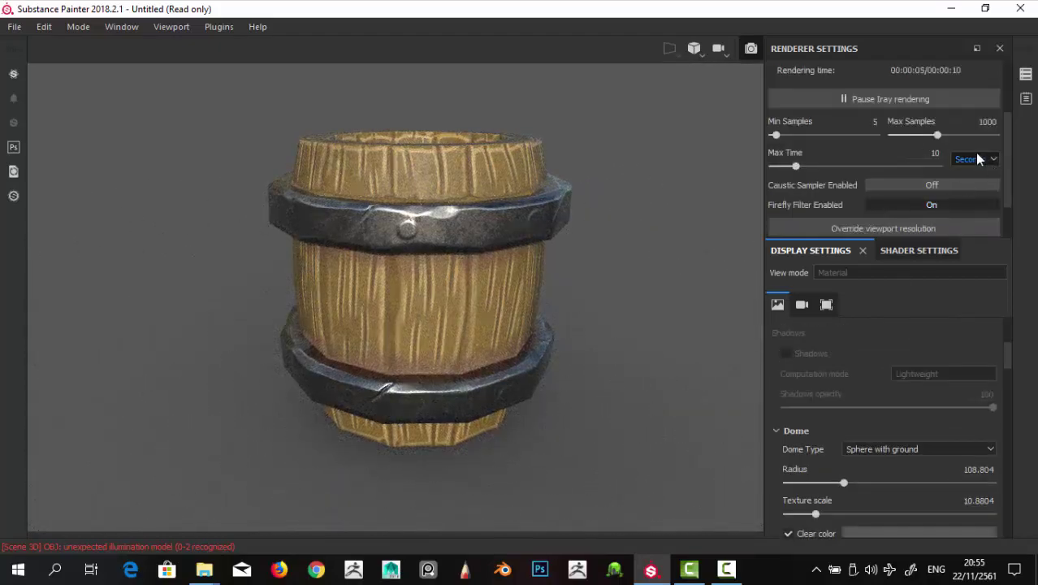
scroll(915, 177, up, 2)
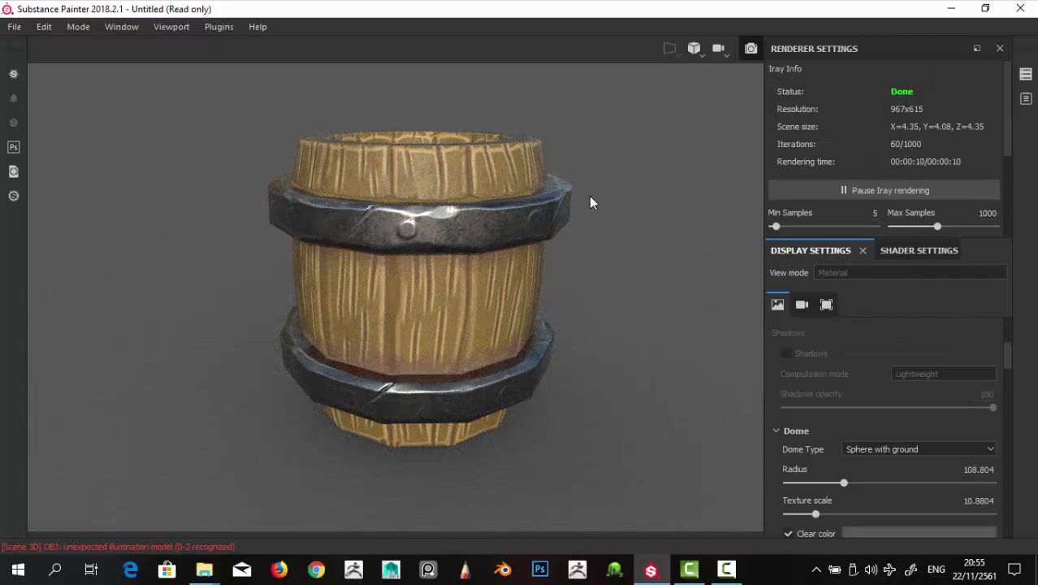
alt+drag(589, 196, 601, 204)
scroll(989, 241, down, 1)
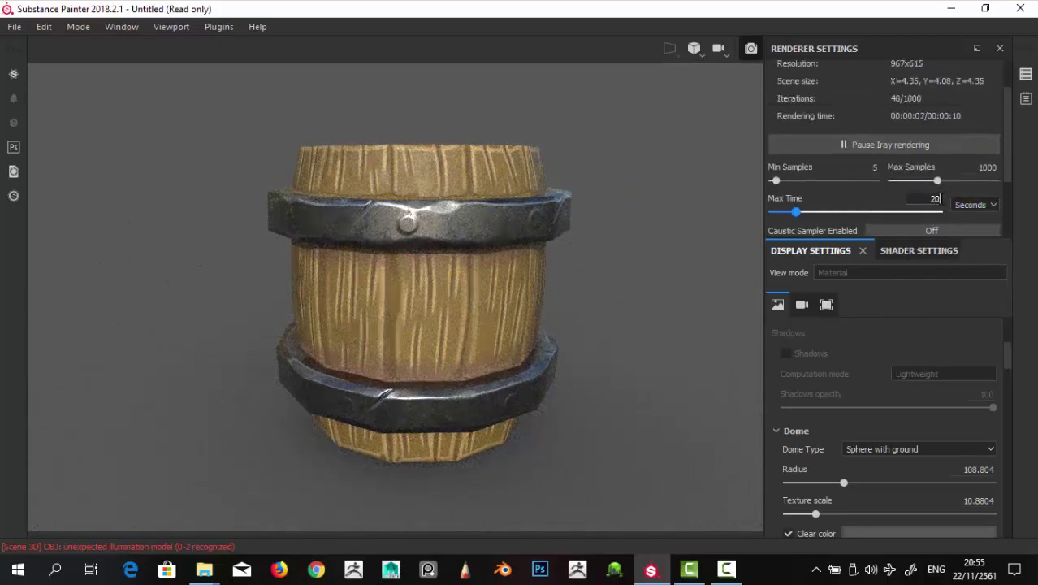
alt+drag(613, 180, 631, 191)
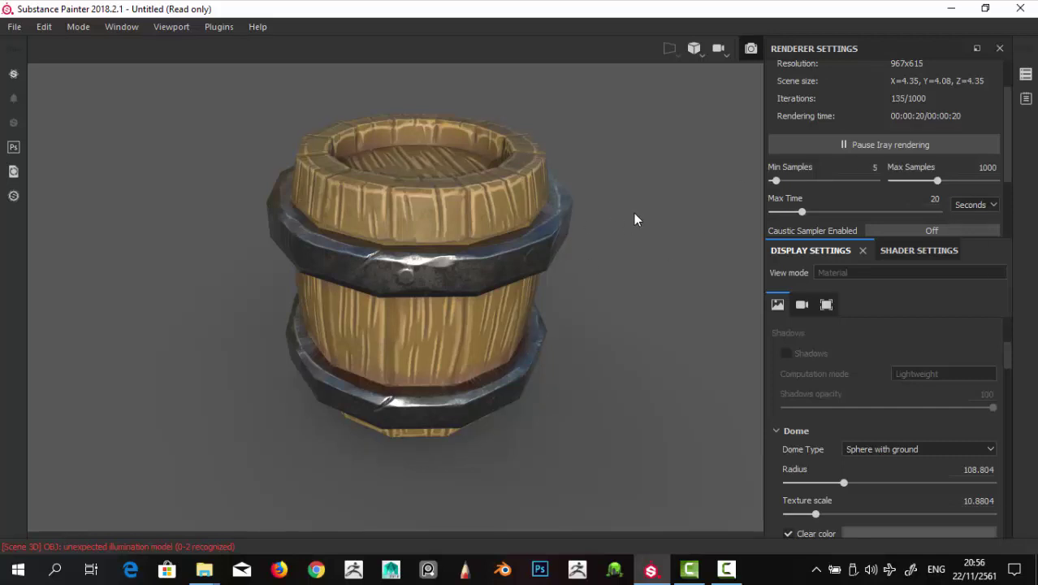
Step: Save the project as 'barrel' in the god folder
click(14, 27)
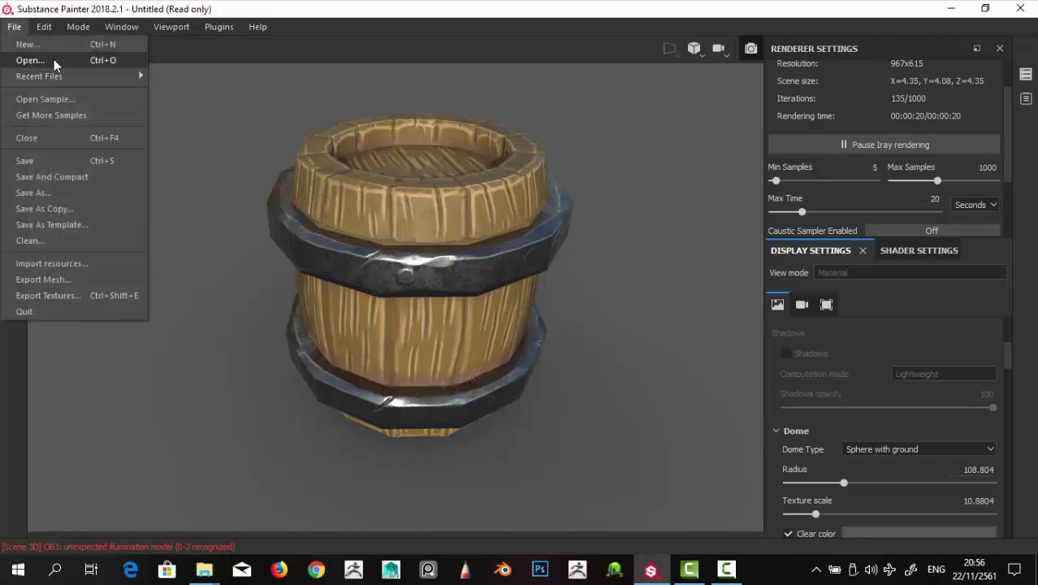
click(61, 162)
text(barrel)
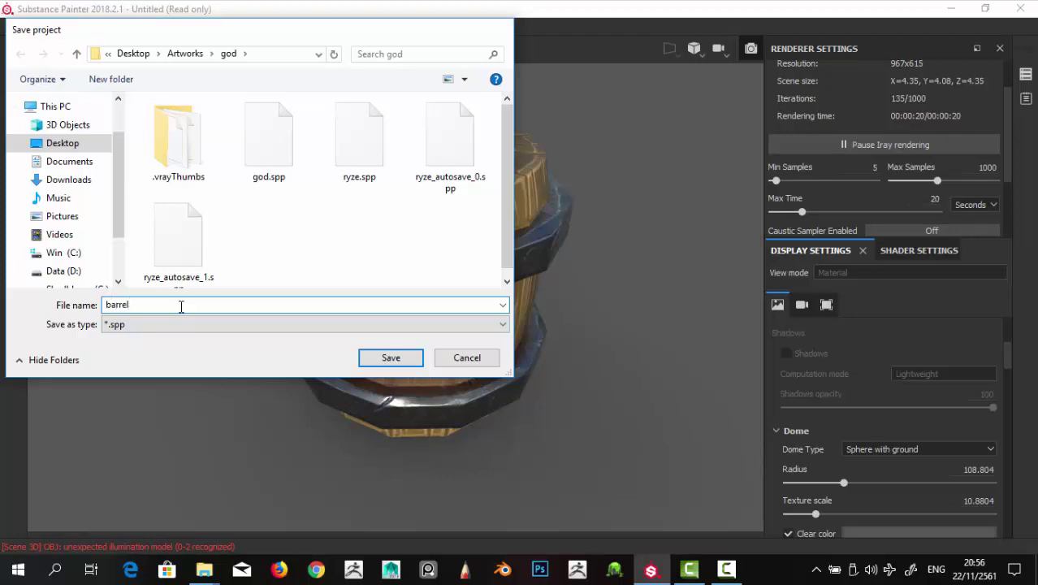
key(Return)
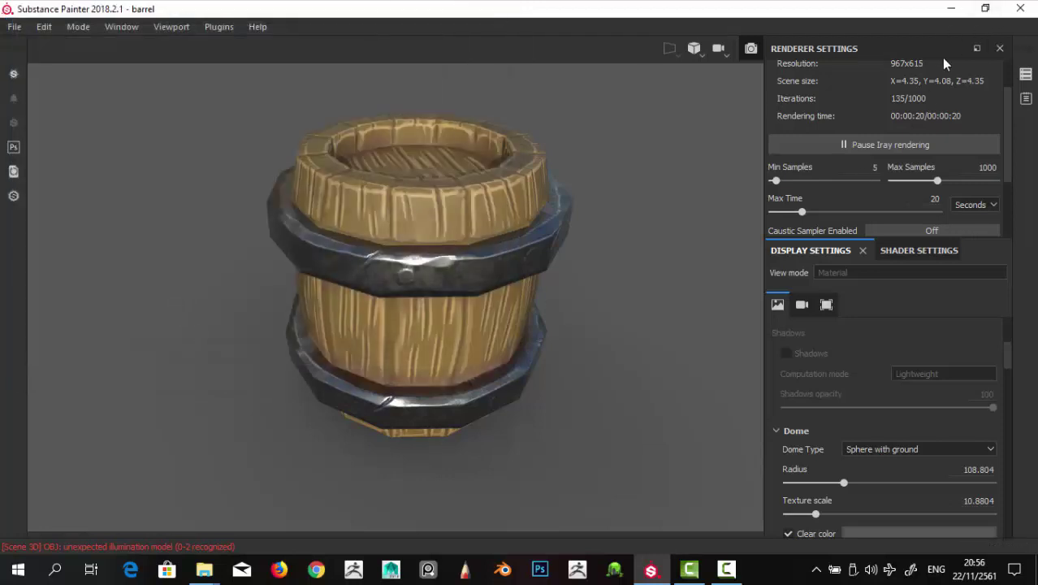